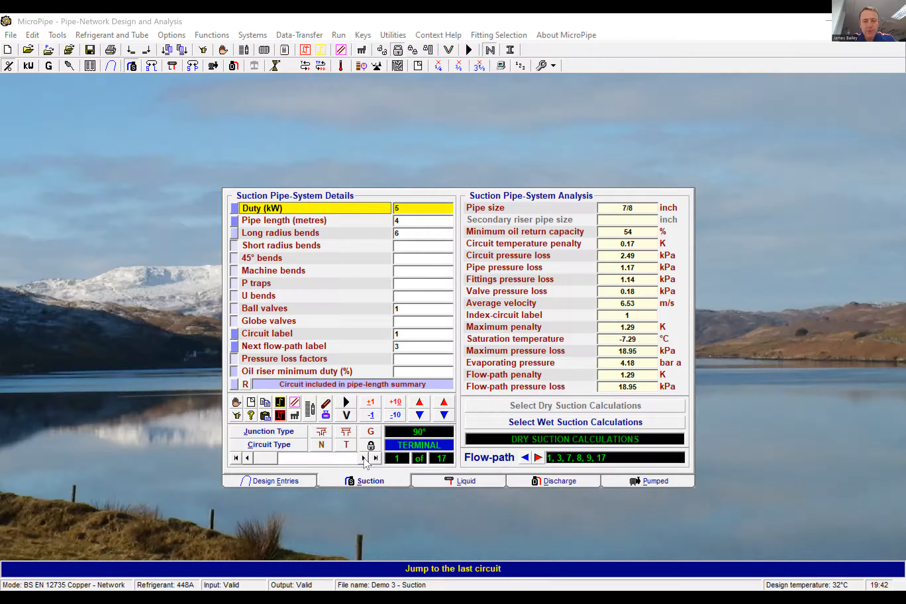
Step: Step through the suction circuits from 1 to 17 and examine each circuit's pipe size, oil return capacity, velocity and penalty
{"action": "left_click", "coordinate": [363, 458]}
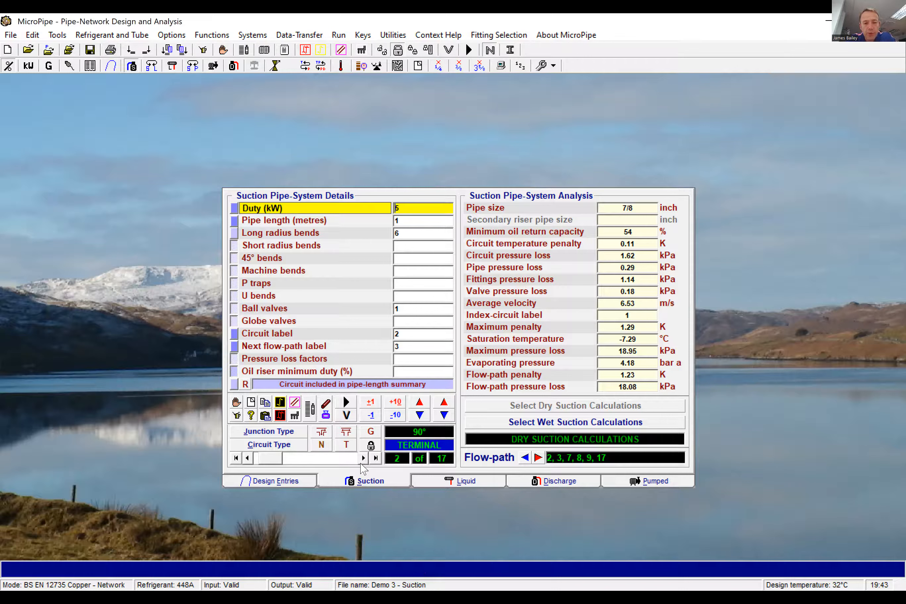
{"action": "left_click", "coordinate": [362, 458]}
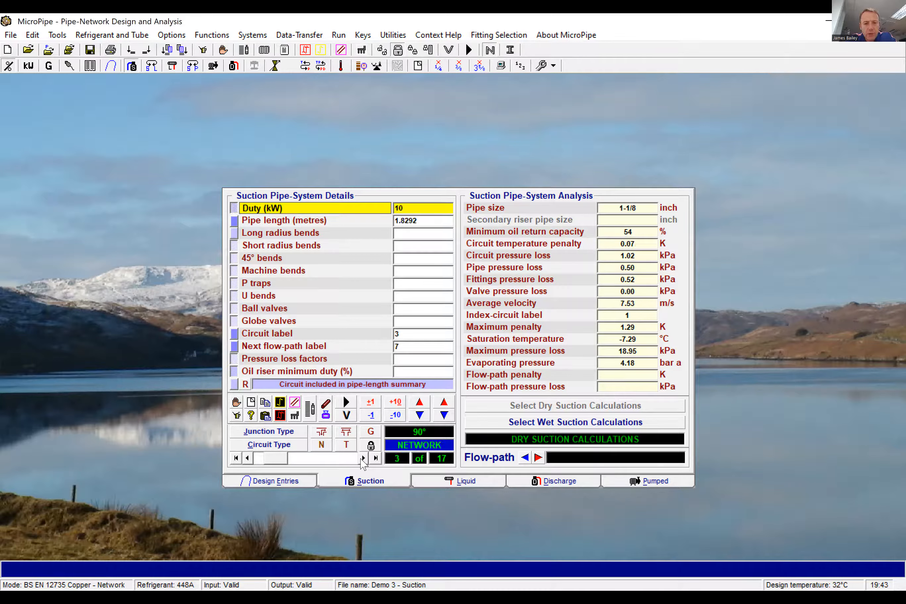
{"action": "left_click", "coordinate": [362, 458]}
{"action": "left_click", "coordinate": [363, 458]}
{"action": "left_click", "coordinate": [362, 458]}
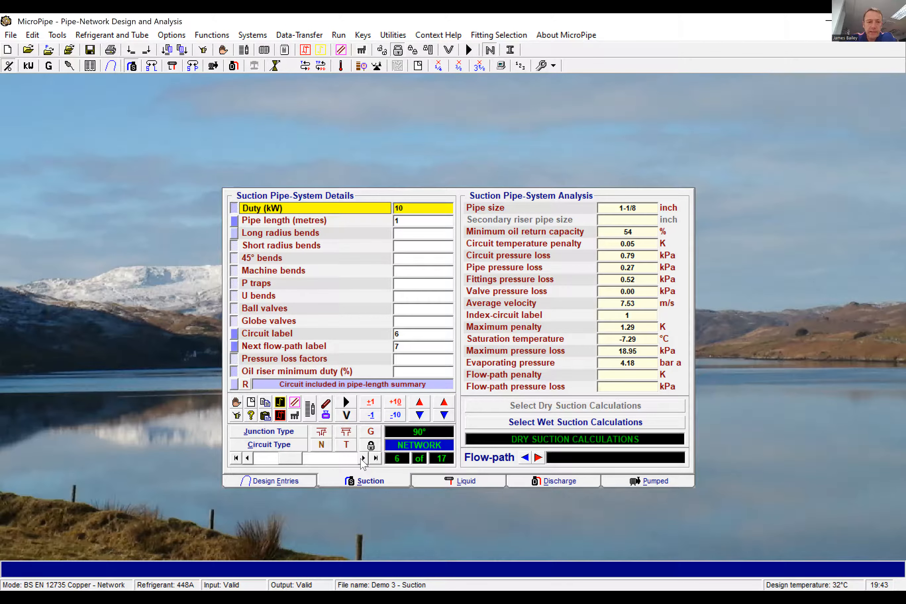
{"action": "left_click", "coordinate": [362, 458]}
{"action": "left_click", "coordinate": [363, 458]}
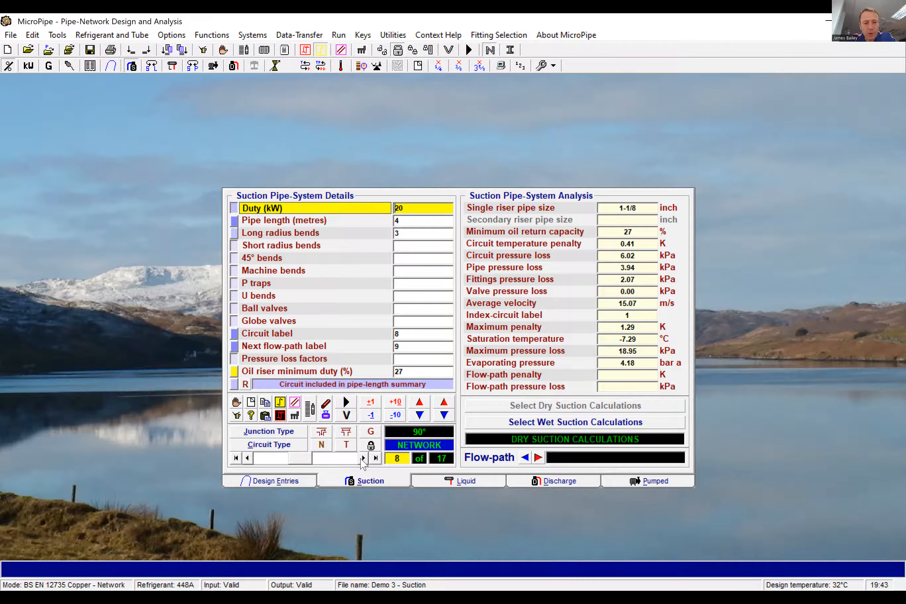
{"action": "left_click", "coordinate": [363, 458]}
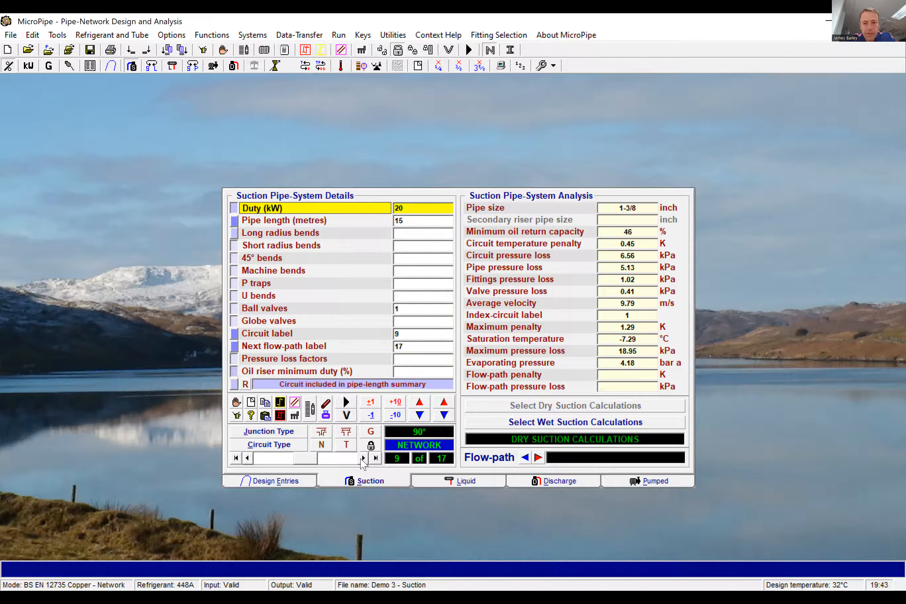
{"action": "left_click", "coordinate": [363, 458]}
{"action": "left_click", "coordinate": [363, 458]}
{"action": "left_click", "coordinate": [363, 458]}
{"action": "left_click", "coordinate": [363, 458]}
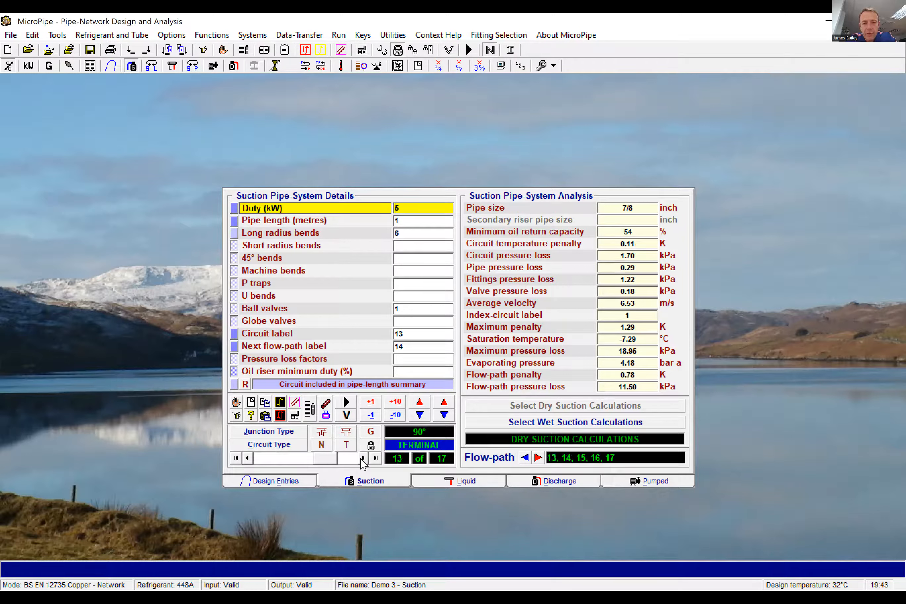
{"action": "left_click", "coordinate": [363, 459]}
{"action": "left_click", "coordinate": [363, 458]}
{"action": "left_click", "coordinate": [363, 458]}
{"action": "left_click", "coordinate": [363, 458]}
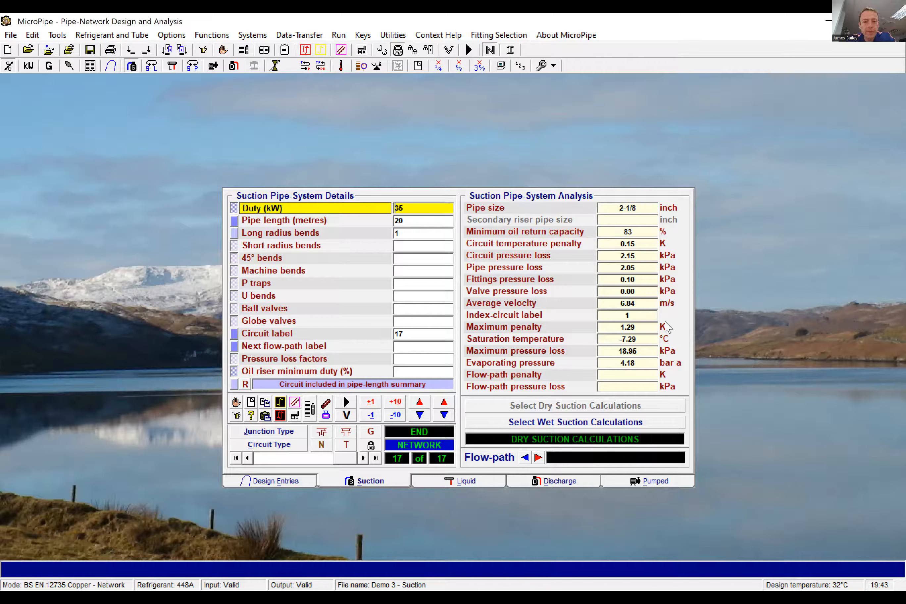
Step: Check circuit 17's average velocity and the network's maximum penalty and pressure loss, and compare with the dry suction design evaporating temperature
{"action": "mouse_move", "coordinate": [627, 306]}
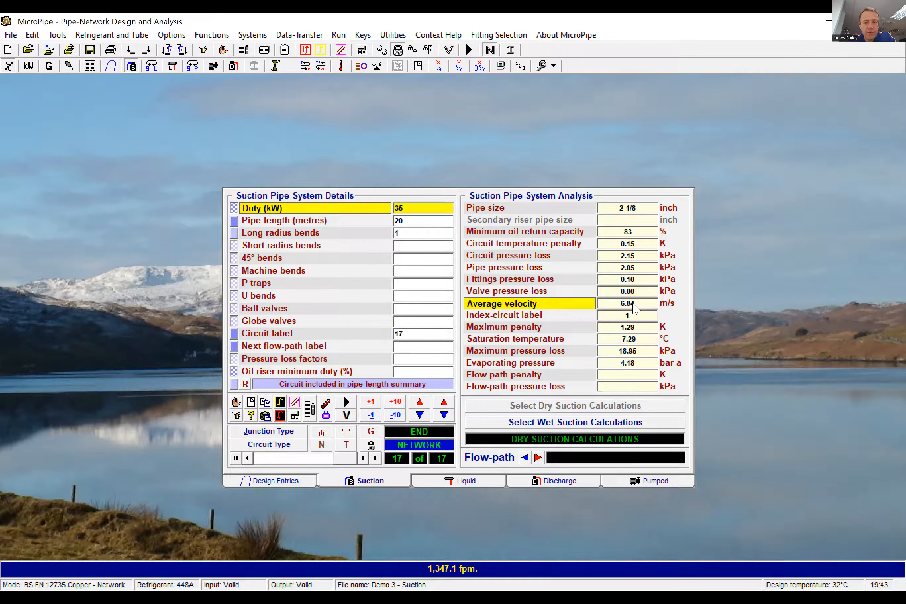
{"action": "mouse_move", "coordinate": [621, 332]}
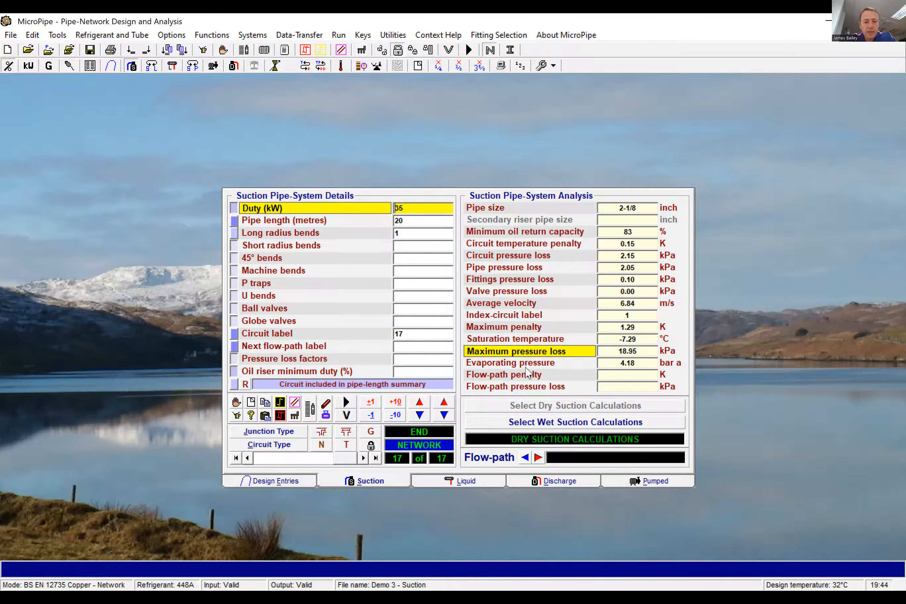
{"action": "left_click", "coordinate": [296, 482]}
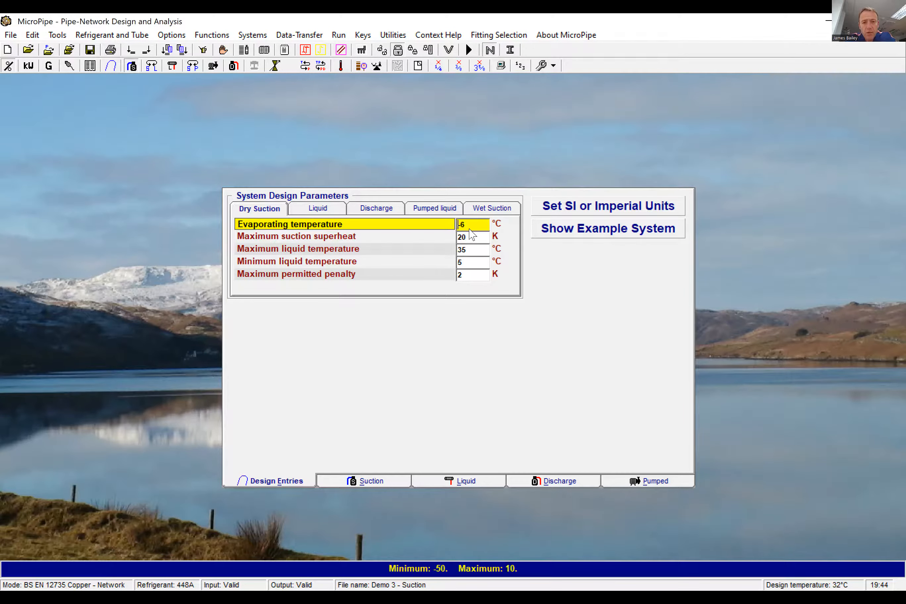
{"action": "mouse_move", "coordinate": [472, 228]}
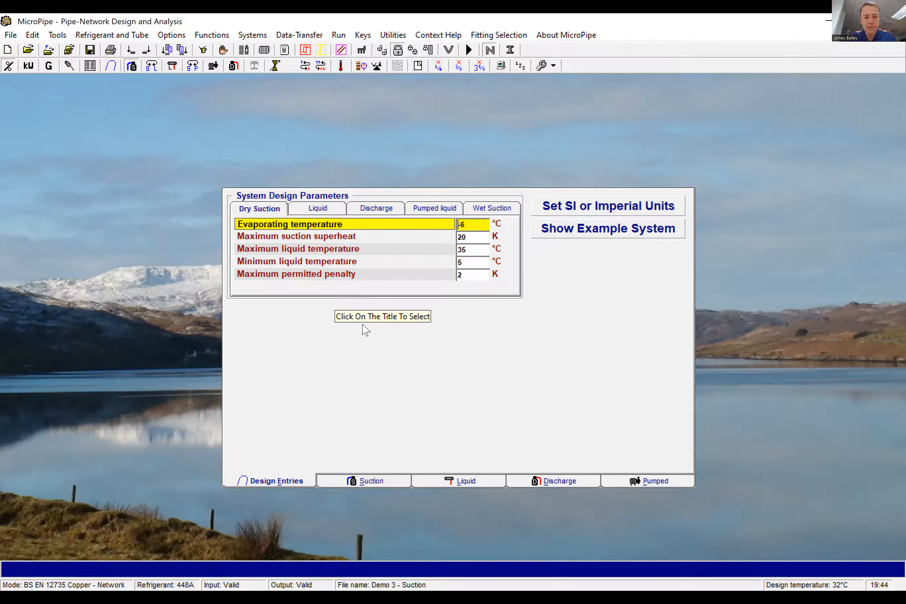
Step: Go back through the suction circuits from 17 to 1, examining the average velocities, especially in riser circuits 15 and 8
{"action": "left_click", "coordinate": [369, 481]}
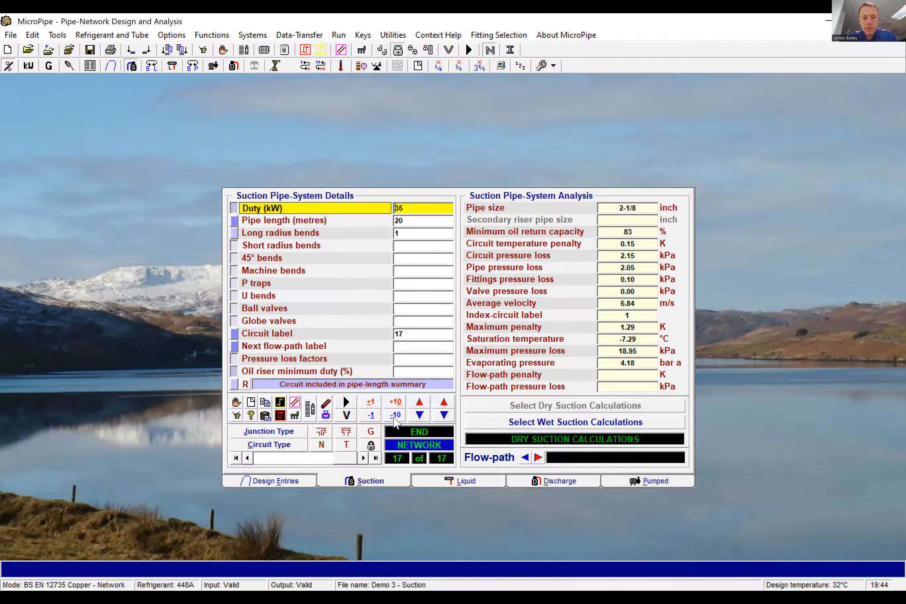
{"action": "left_click", "coordinate": [248, 458]}
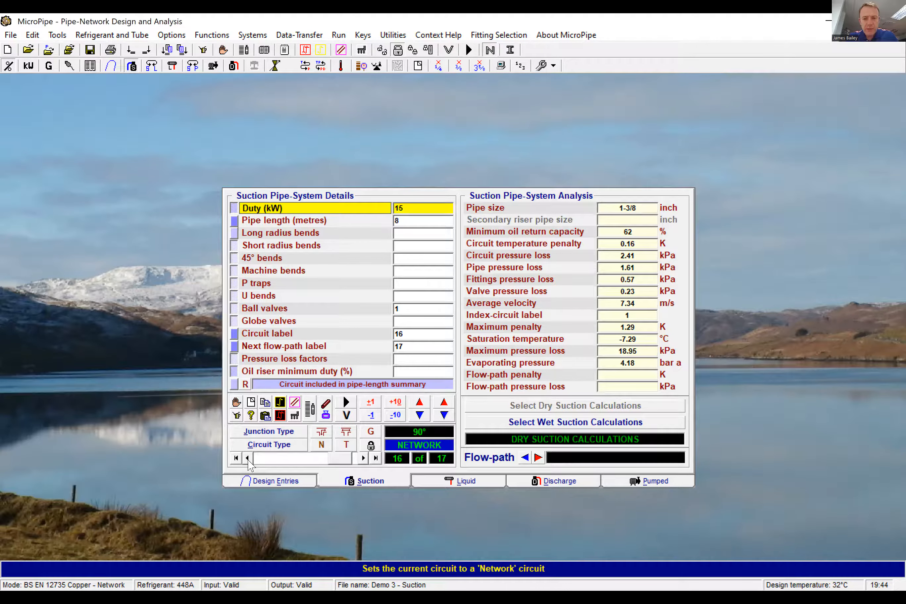
{"action": "left_click", "coordinate": [248, 459]}
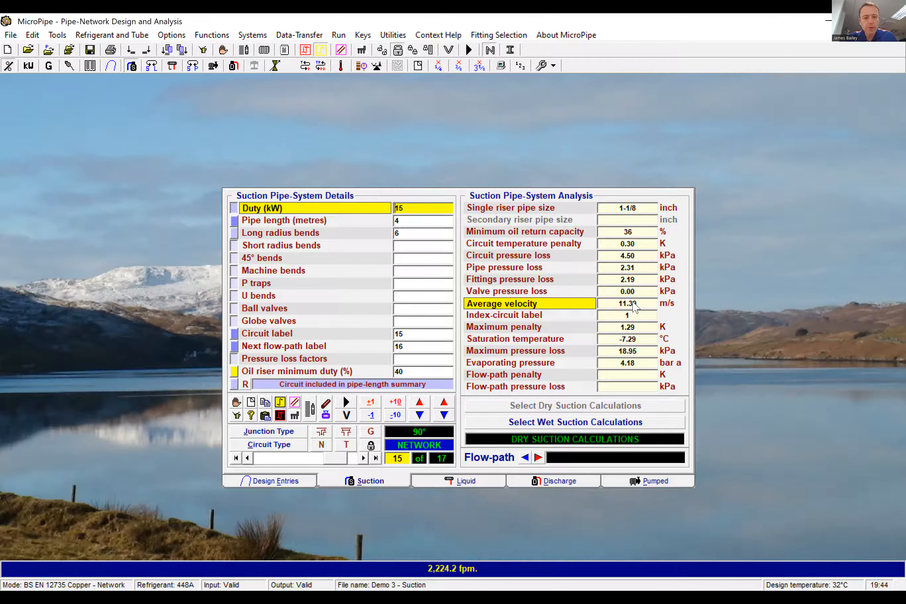
{"action": "left_click", "coordinate": [247, 458]}
{"action": "left_click", "coordinate": [248, 458]}
{"action": "left_click", "coordinate": [248, 458]}
{"action": "left_click", "coordinate": [248, 458]}
{"action": "left_click", "coordinate": [248, 458]}
{"action": "left_click", "coordinate": [247, 458]}
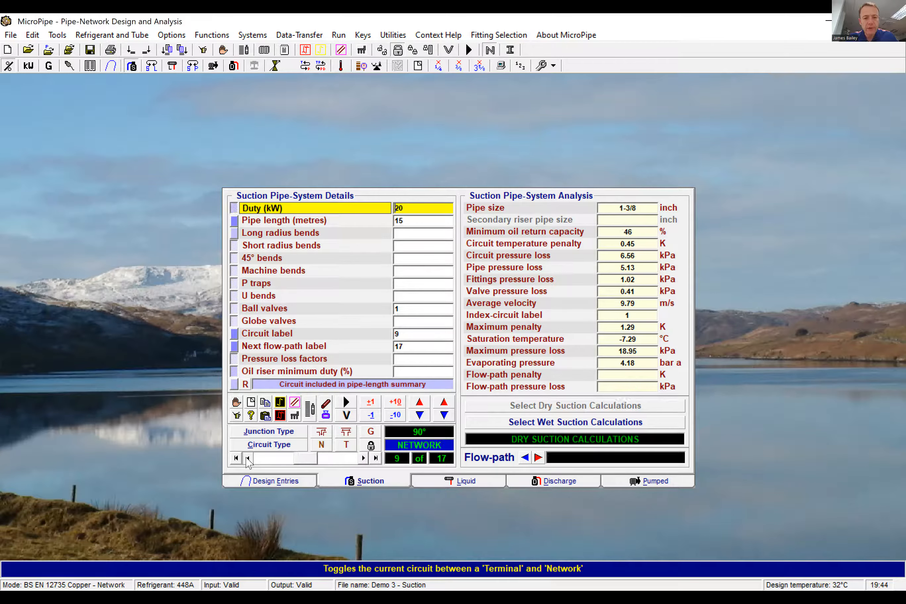
{"action": "left_click", "coordinate": [248, 458]}
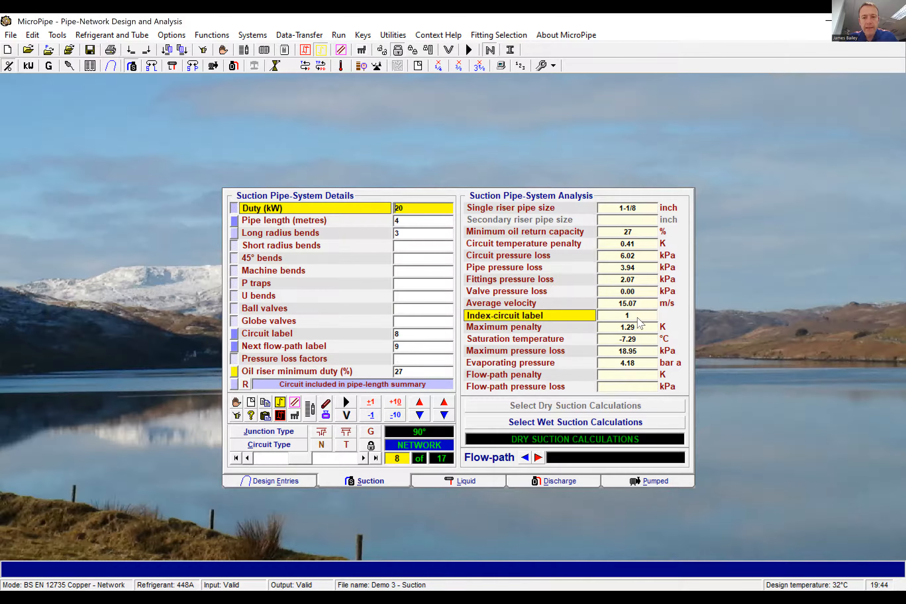
{"action": "left_click", "coordinate": [247, 458]}
{"action": "left_click", "coordinate": [248, 458]}
{"action": "left_click", "coordinate": [248, 458]}
{"action": "left_click", "coordinate": [247, 458]}
{"action": "left_click", "coordinate": [248, 458]}
{"action": "left_click", "coordinate": [247, 459]}
{"action": "left_click", "coordinate": [247, 458]}
Step: Unfix the pipe size of the last suction circuit, number 17
{"action": "left_click_drag", "start_coordinate": [257, 461], "coordinate": [351, 460]}
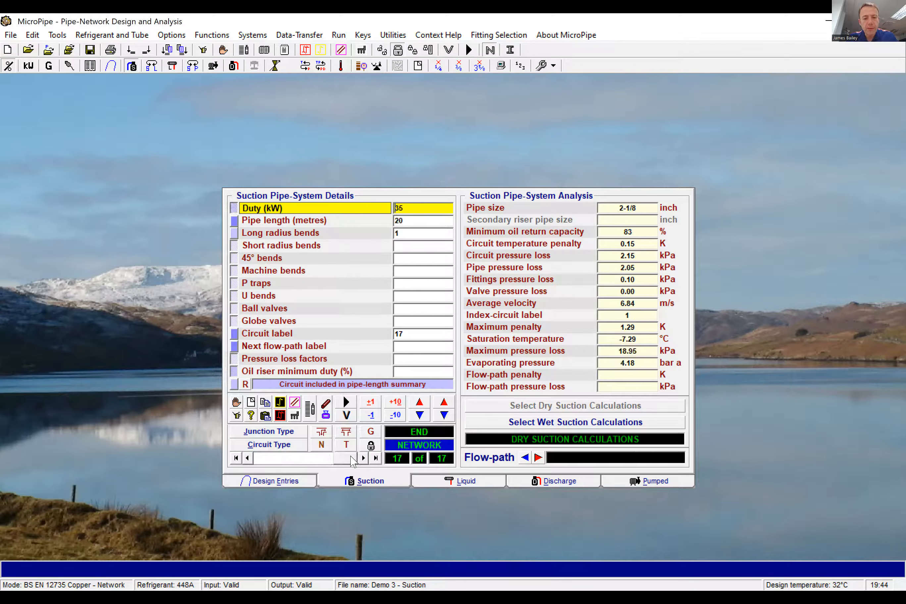
{"action": "left_click", "coordinate": [371, 445]}
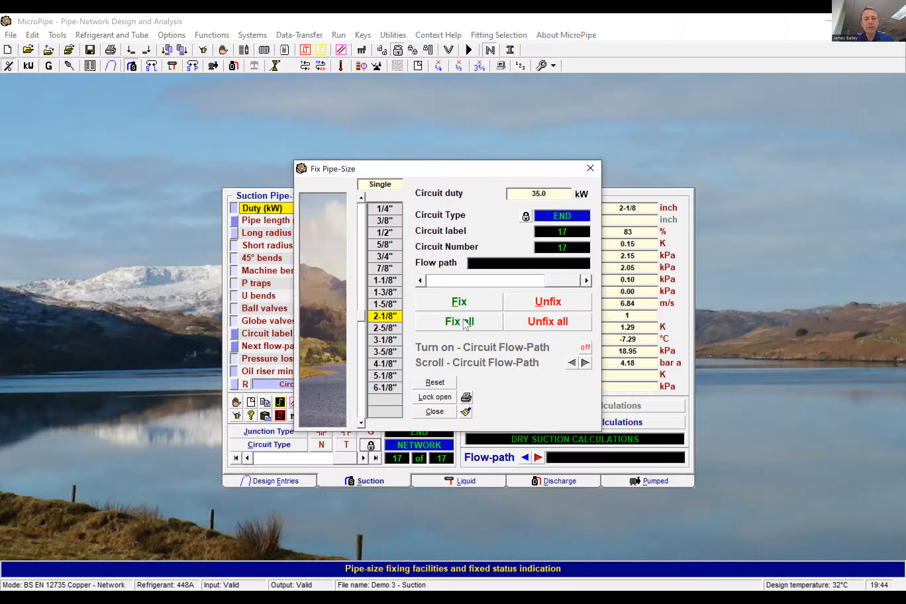
{"action": "left_click", "coordinate": [422, 397]}
Step: Set the dry suction maximum permitted penalty to 3 K and rerun the suction pipe-sizing analysis
{"action": "left_click", "coordinate": [291, 487]}
{"action": "left_click", "coordinate": [471, 281]}
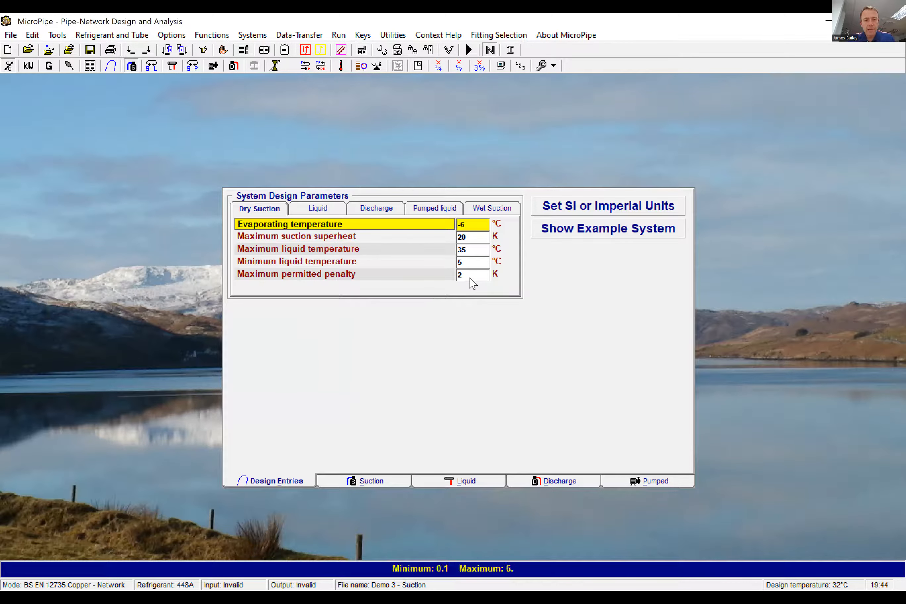
{"action": "key", "text": "BackSpace"}
{"action": "type", "text": "3"}
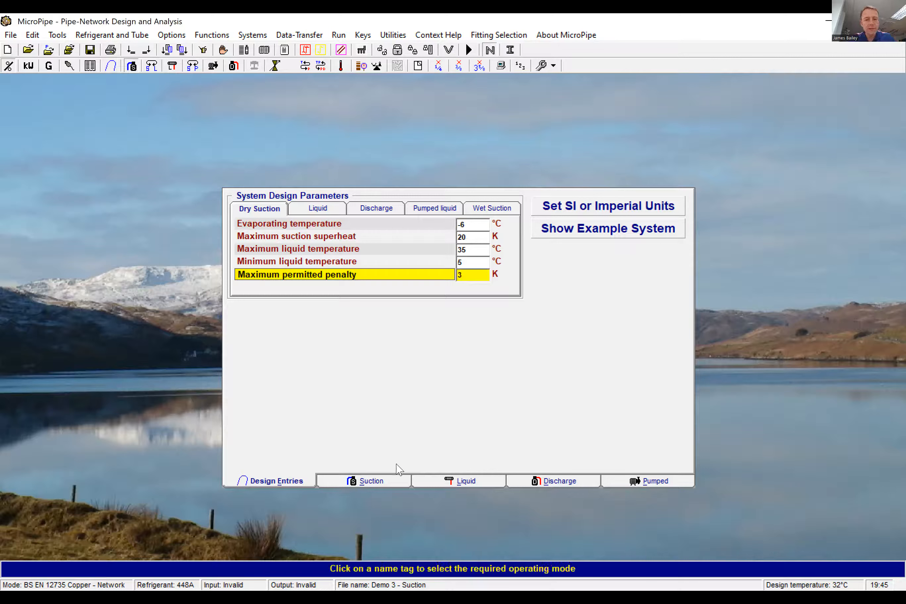
{"action": "left_click", "coordinate": [393, 487]}
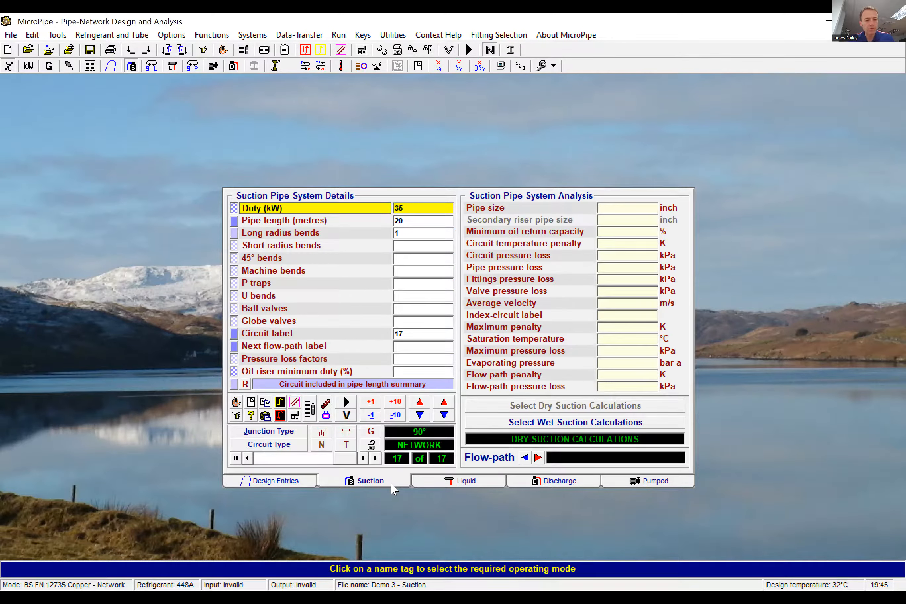
{"action": "left_click", "coordinate": [345, 404]}
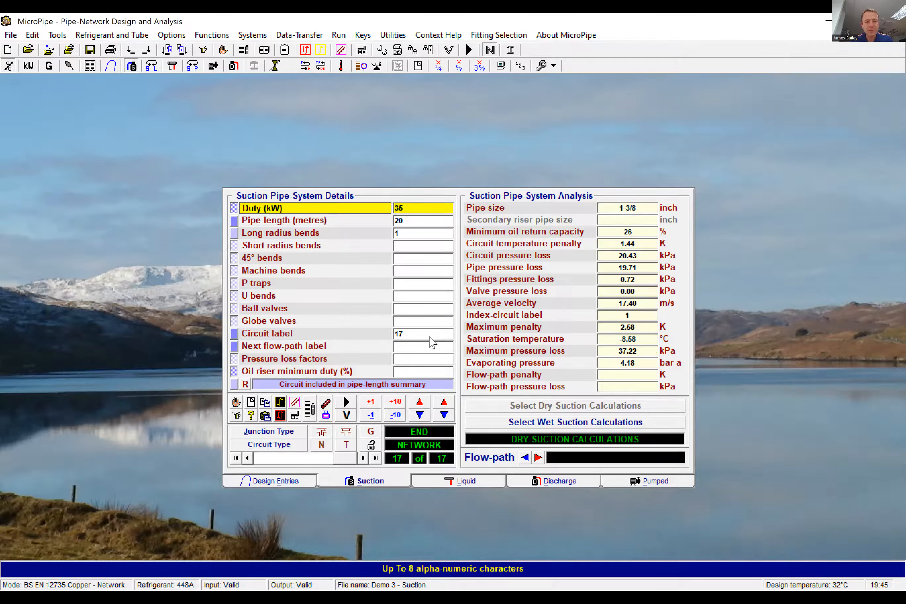
Step: Unfix the pipe size of suction circuit 16 and rerun the pipe-sizing analysis
{"action": "left_click", "coordinate": [248, 458]}
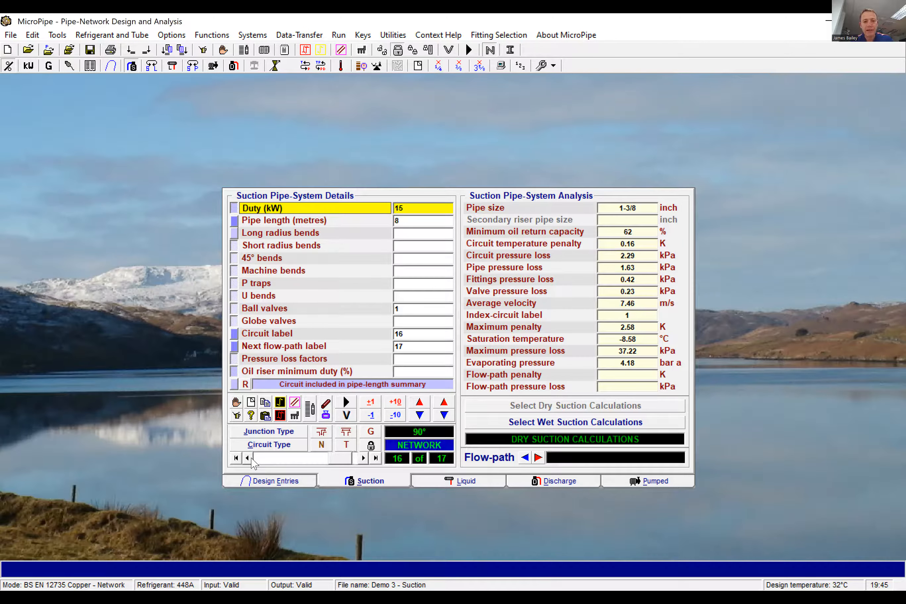
{"action": "left_click", "coordinate": [370, 445]}
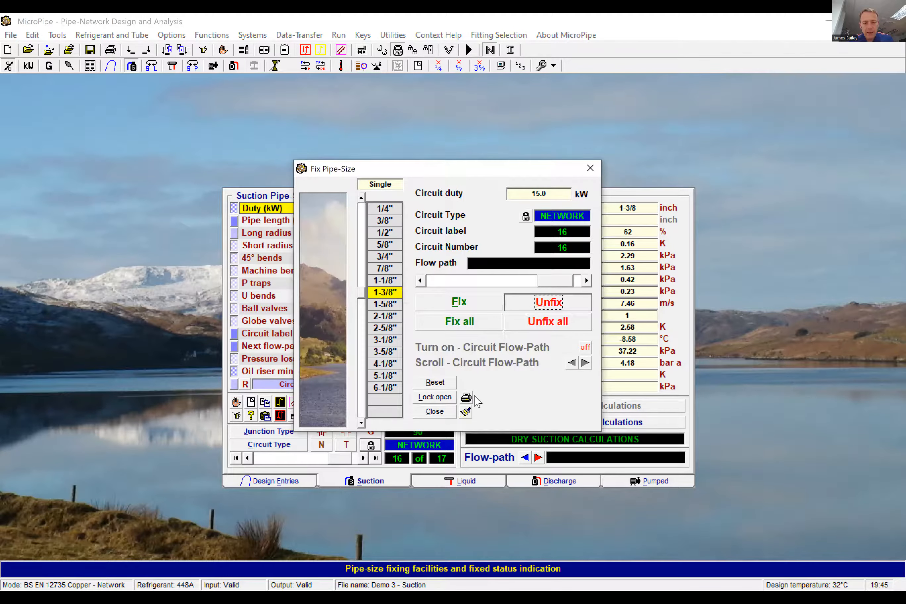
{"action": "left_click", "coordinate": [440, 397]}
{"action": "left_click", "coordinate": [345, 401]}
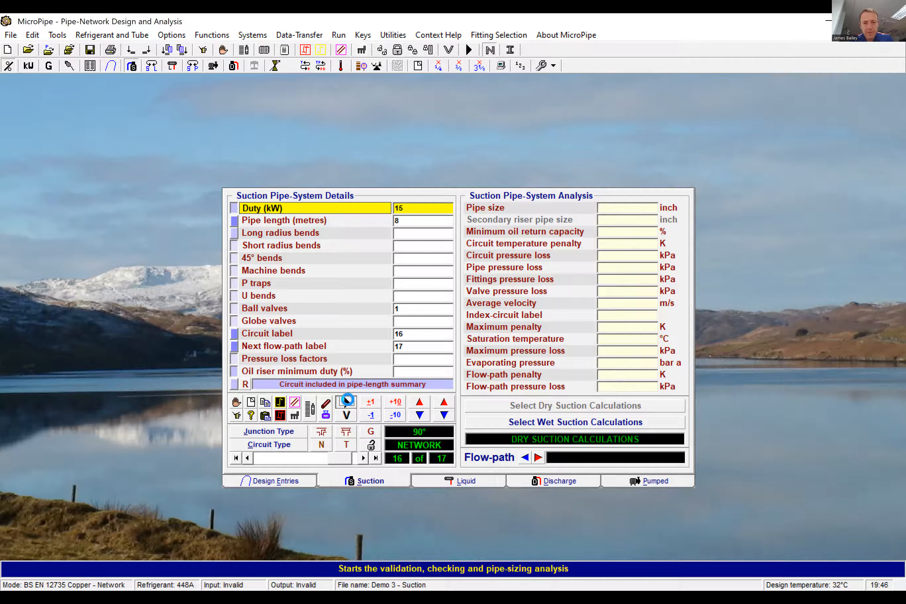
Step: Step back through the recalculated suction circuits from 15 to 1, examining their pipe sizes, velocities and flow-path penalties
{"action": "left_click", "coordinate": [252, 459]}
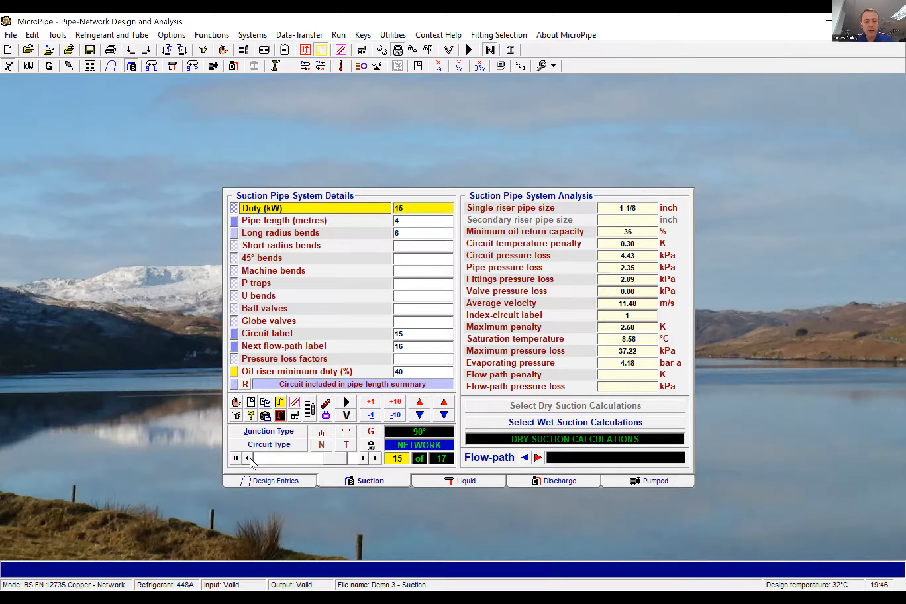
{"action": "left_click", "coordinate": [248, 458]}
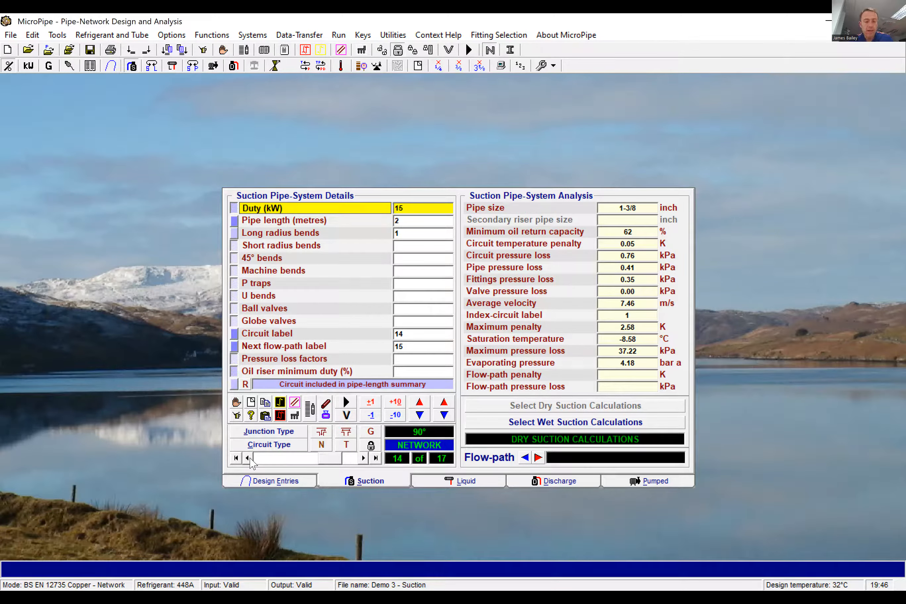
{"action": "left_click", "coordinate": [247, 459]}
{"action": "left_click", "coordinate": [247, 458]}
{"action": "left_click", "coordinate": [247, 458]}
{"action": "left_click", "coordinate": [247, 458]}
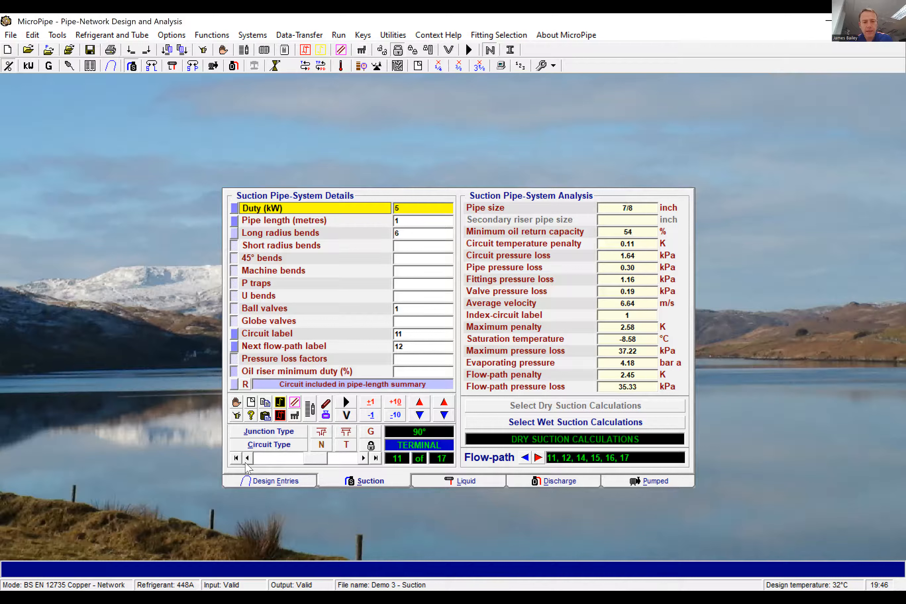
{"action": "left_click", "coordinate": [247, 459]}
{"action": "left_click", "coordinate": [247, 459]}
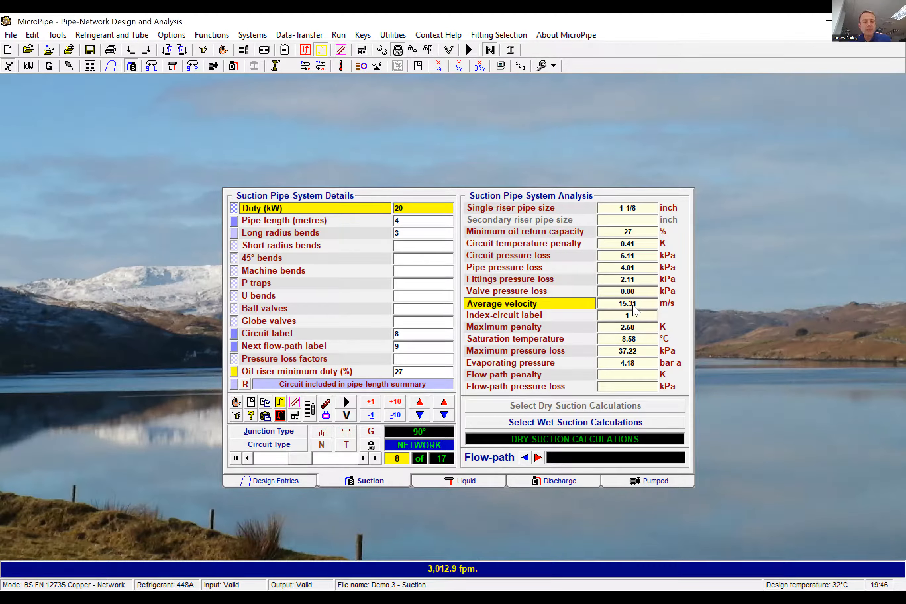
{"action": "double_click", "coordinate": [247, 457]}
{"action": "left_click", "coordinate": [248, 460]}
{"action": "left_click", "coordinate": [248, 460]}
{"action": "left_click", "coordinate": [248, 460]}
{"action": "left_click", "coordinate": [248, 460]}
{"action": "left_click", "coordinate": [248, 459]}
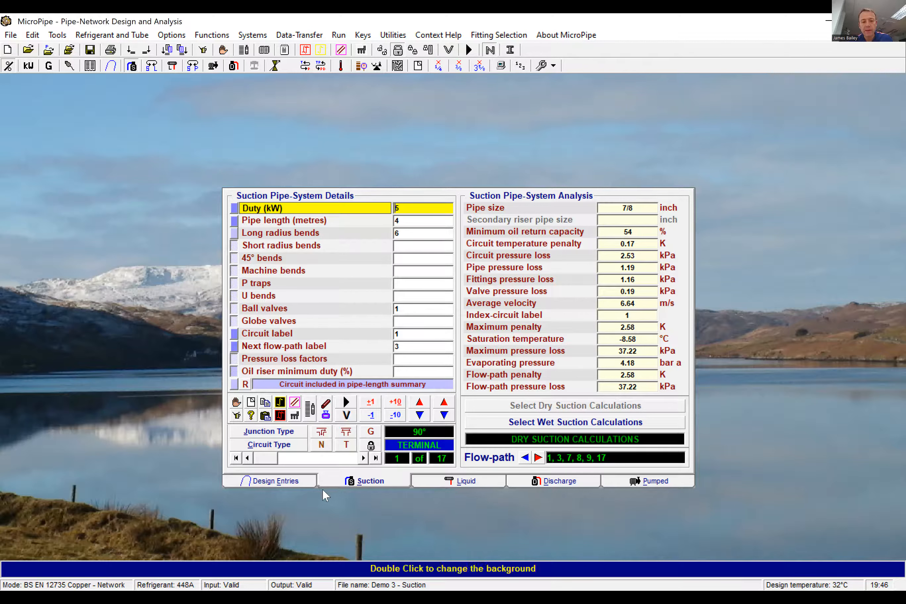
Step: Unfix the pipe sizes of all suction circuits and rerun the pipe-sizing analysis
{"action": "left_click", "coordinate": [370, 445]}
{"action": "left_click", "coordinate": [546, 322]}
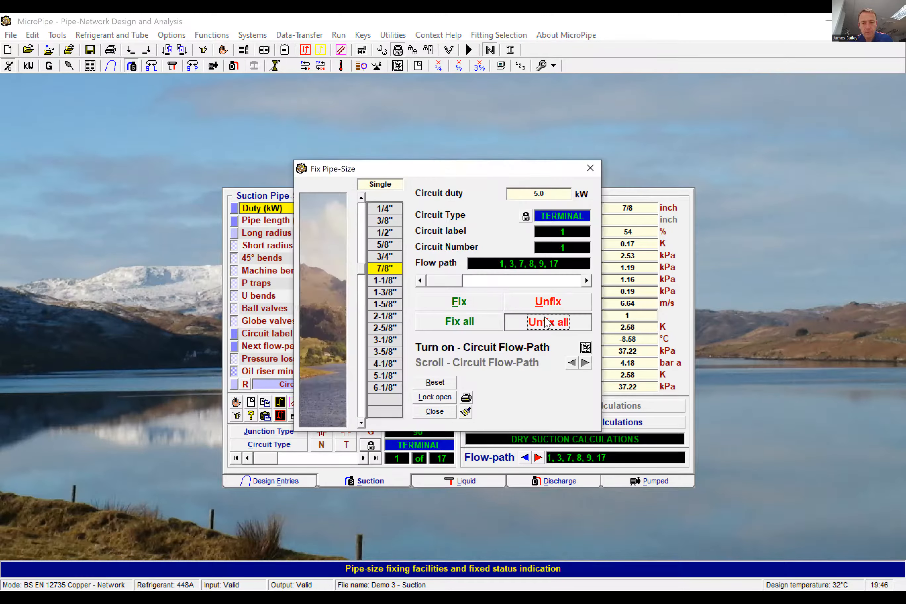
{"action": "left_click", "coordinate": [481, 368]}
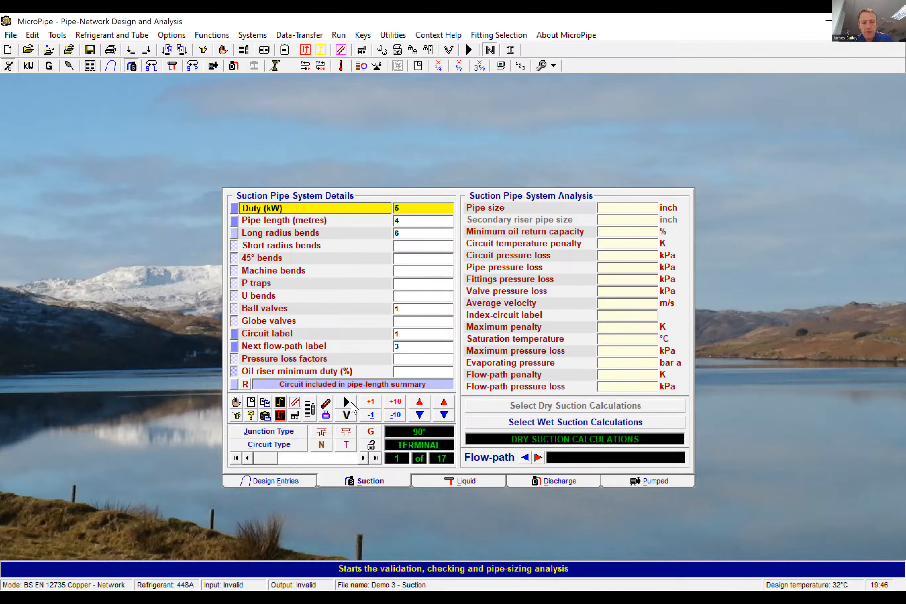
{"action": "left_click", "coordinate": [351, 404]}
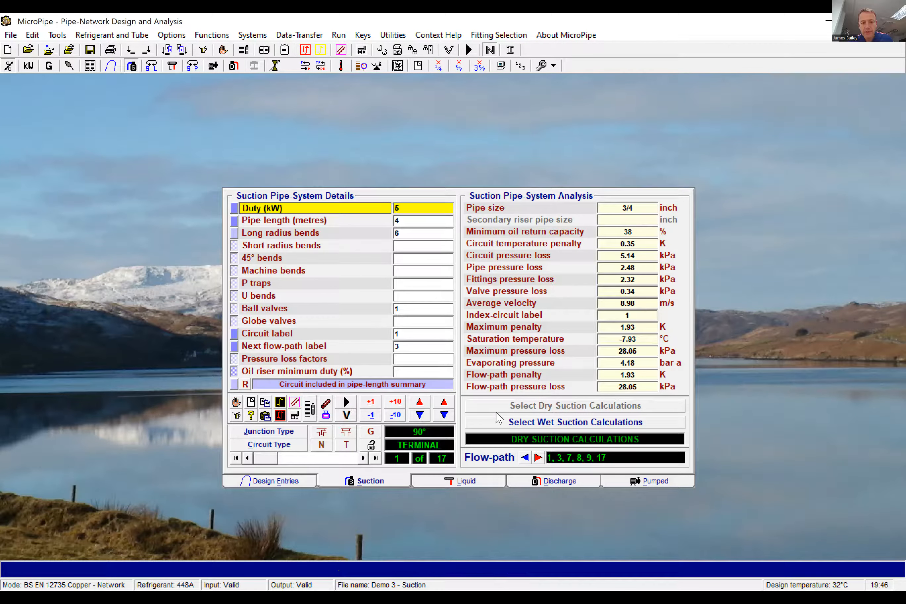
Step: Set the dry suction maximum permitted penalty to 1 K and rerun the suction pipe-sizing analysis
{"action": "left_click", "coordinate": [294, 480]}
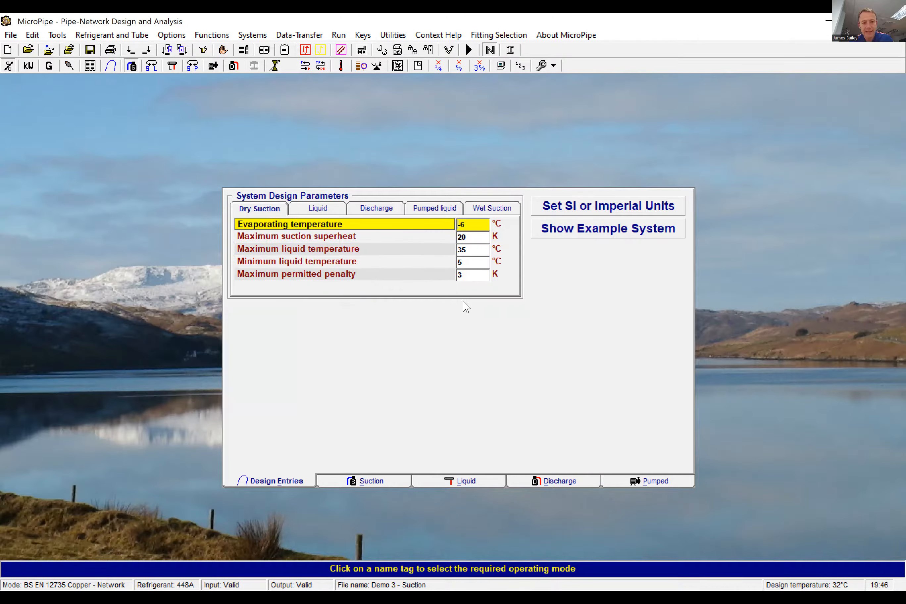
{"action": "left_click", "coordinate": [454, 277]}
{"action": "left_click_drag", "start_coordinate": [462, 276], "coordinate": [452, 275]}
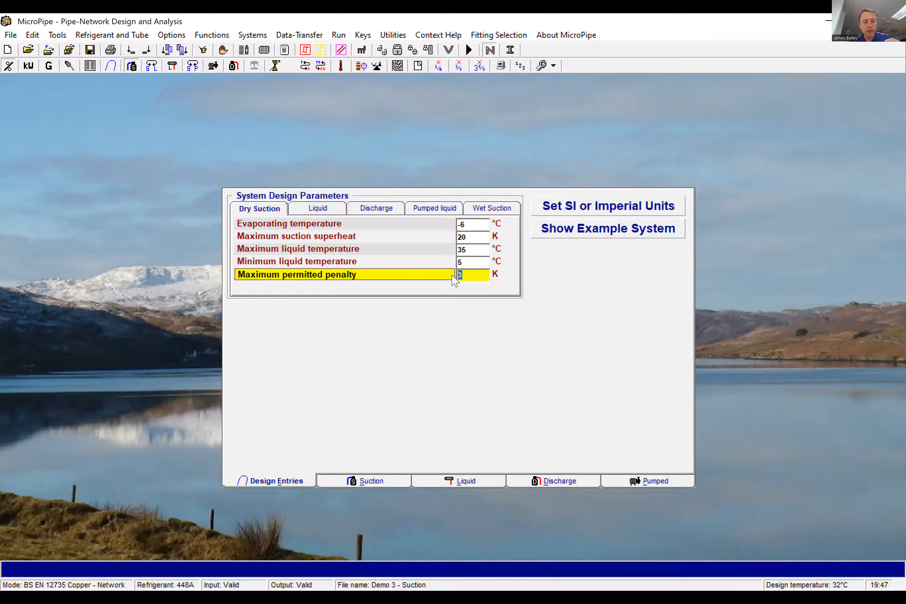
{"action": "type", "text": "1"}
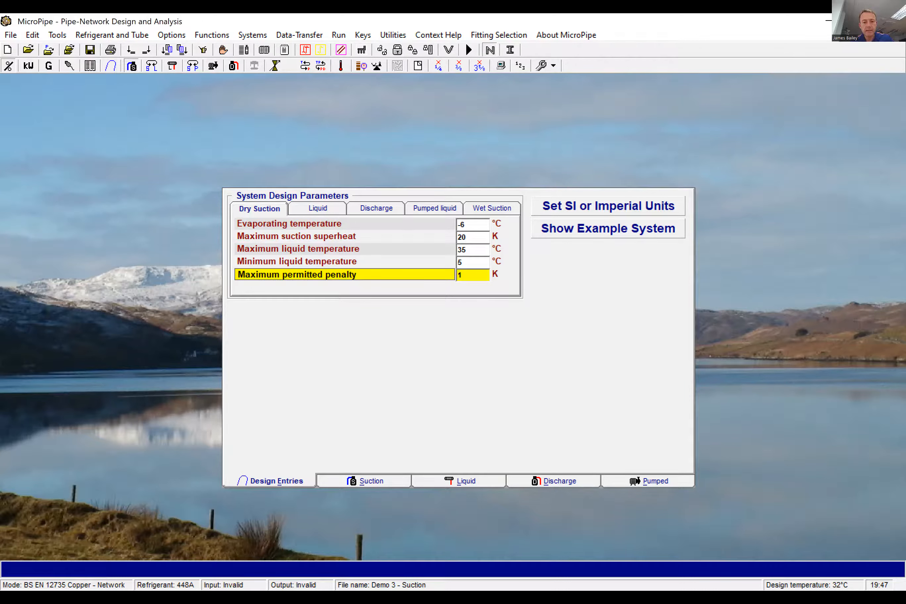
{"action": "left_click", "coordinate": [370, 483]}
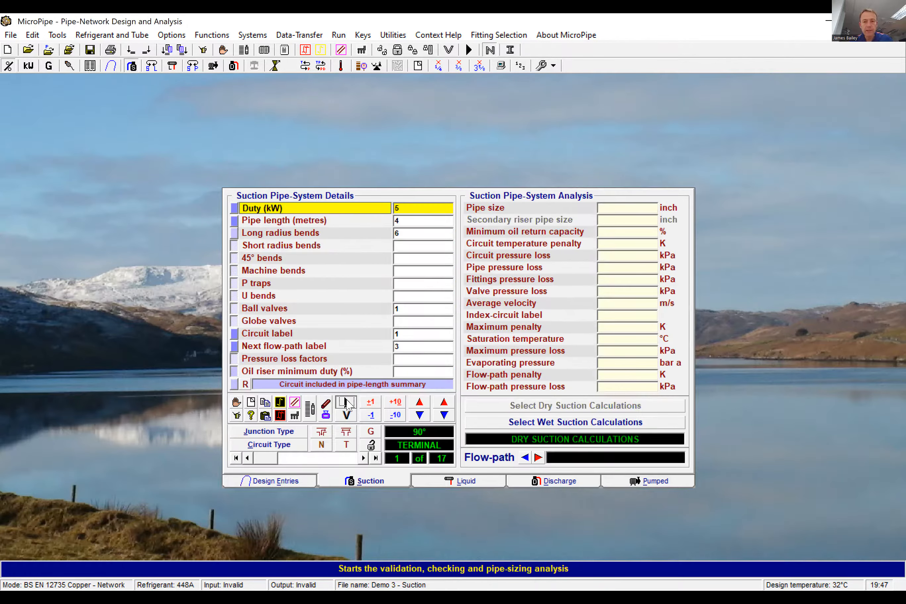
{"action": "left_click", "coordinate": [346, 402]}
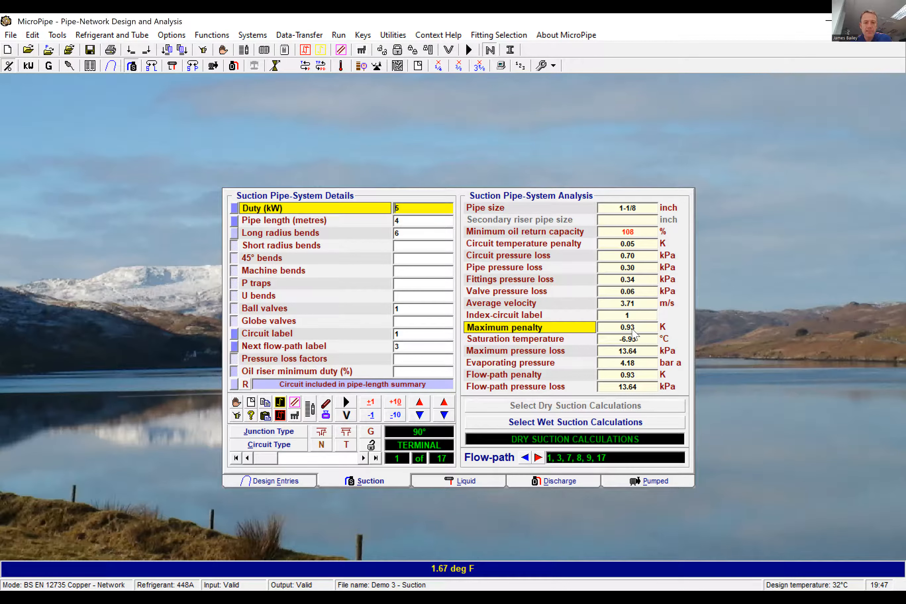
Step: Step forward through the recalculated suction circuits from 1 to 8, examining their pipe sizes, oil return capacities and velocities
{"action": "left_click", "coordinate": [365, 458]}
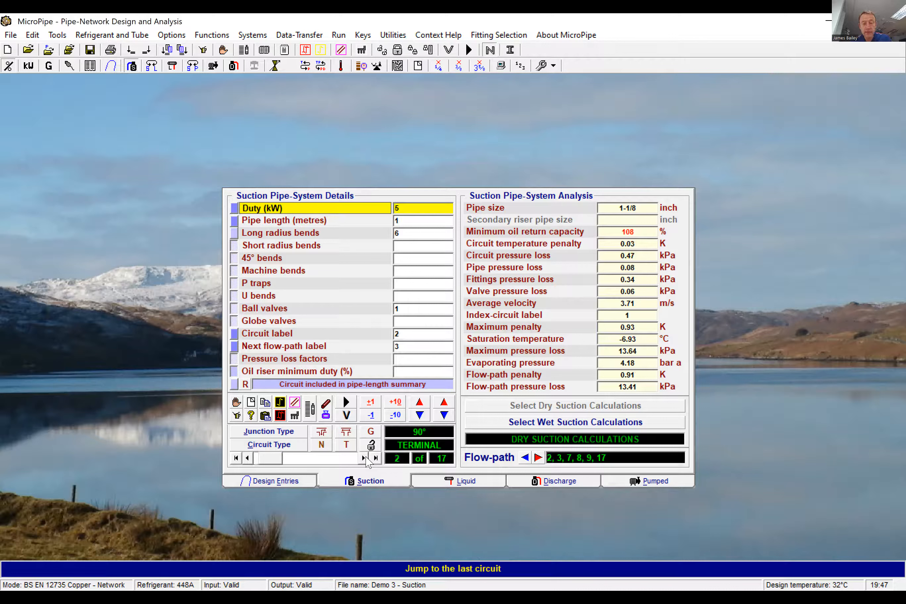
{"action": "left_click", "coordinate": [364, 458]}
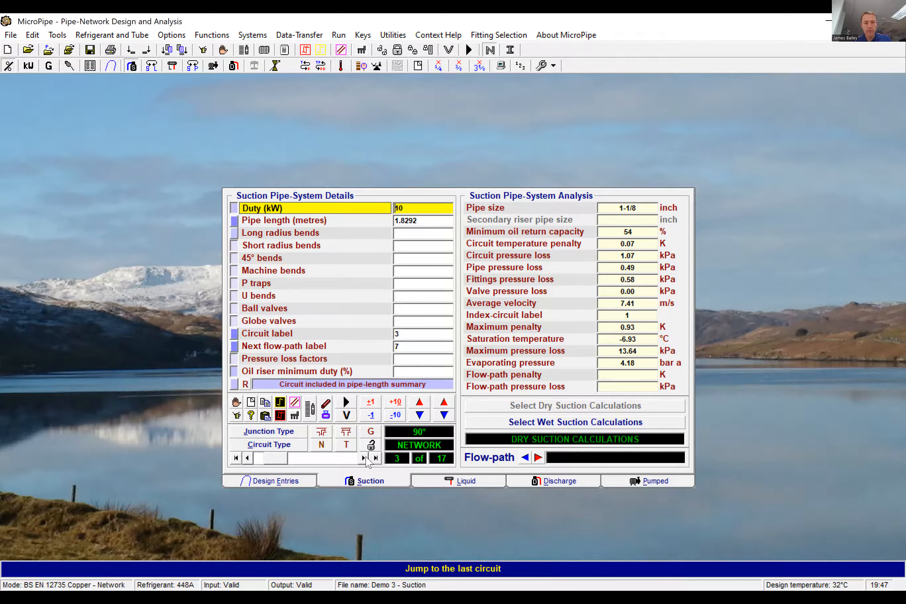
{"action": "left_click", "coordinate": [365, 458]}
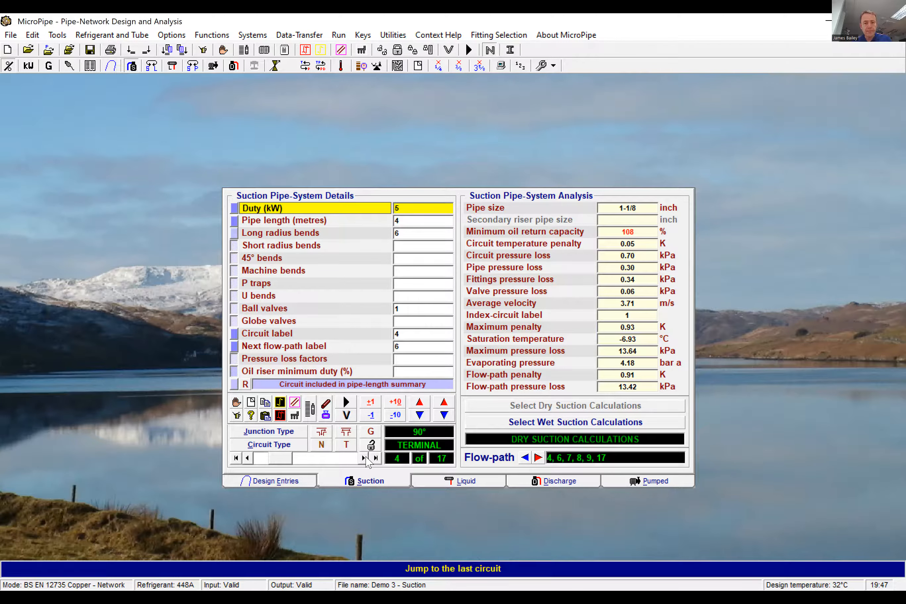
{"action": "left_click", "coordinate": [365, 458]}
{"action": "left_click", "coordinate": [365, 458]}
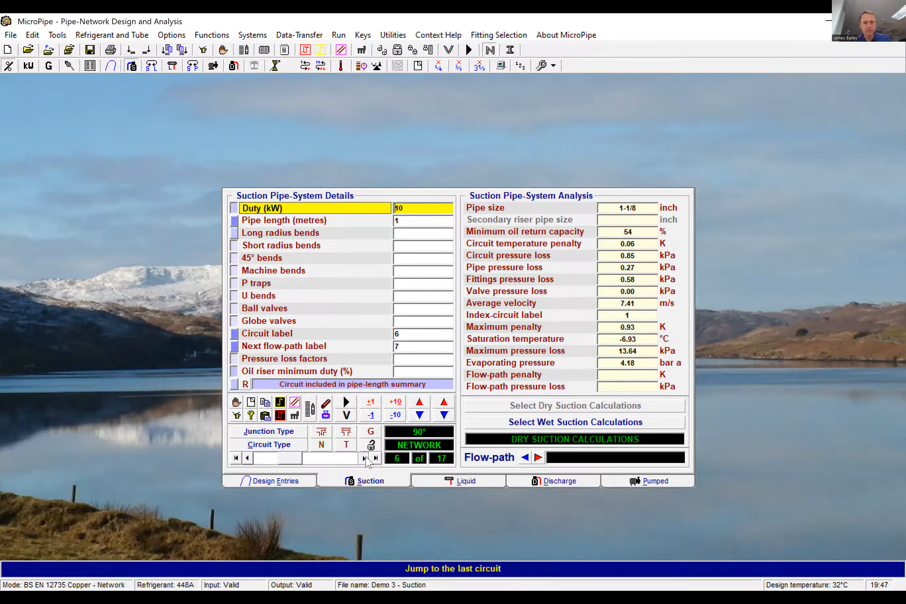
{"action": "left_click", "coordinate": [365, 458]}
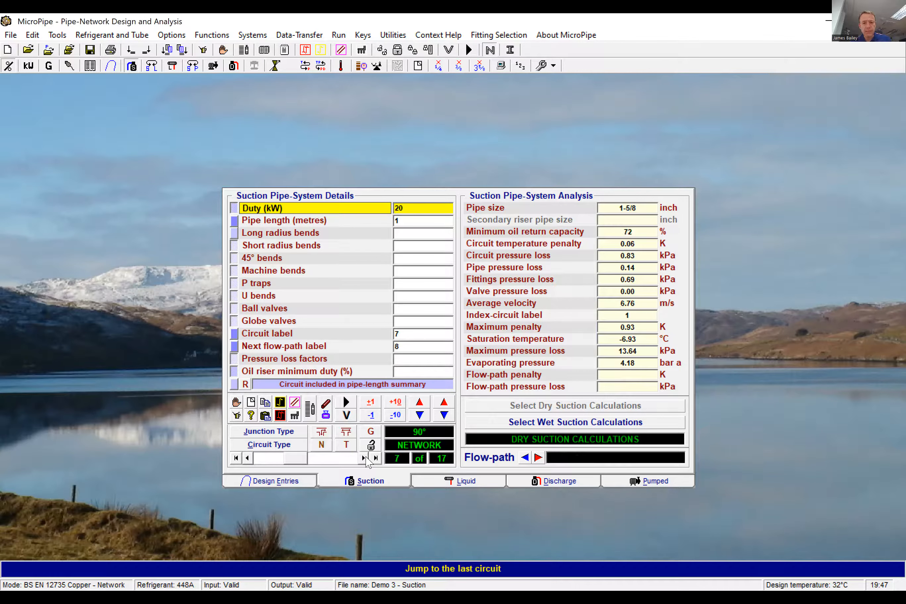
{"action": "left_click", "coordinate": [365, 458]}
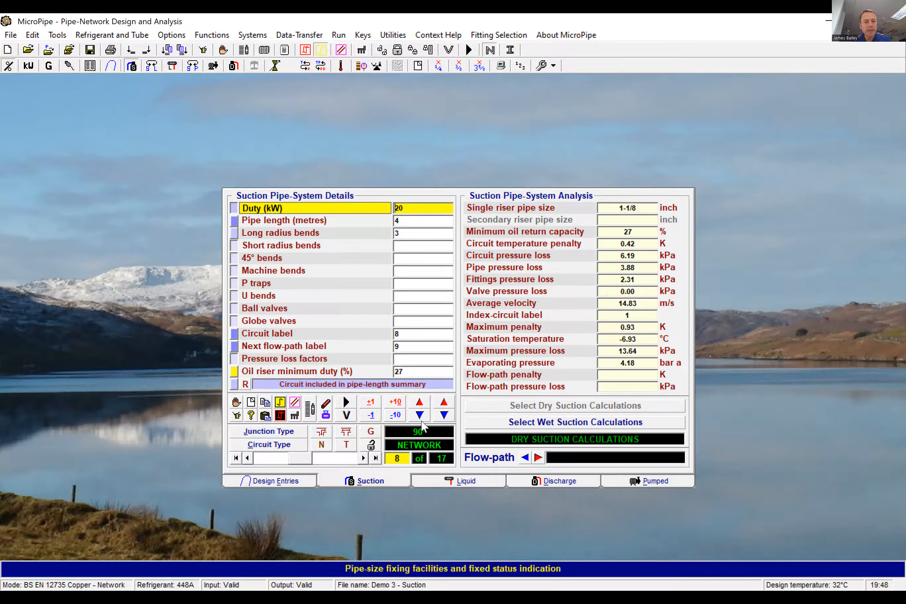
Step: Set the oil riser minimum duty of suction circuit 8 to 25% and rerun the pipe-sizing analysis
{"action": "left_click", "coordinate": [419, 375]}
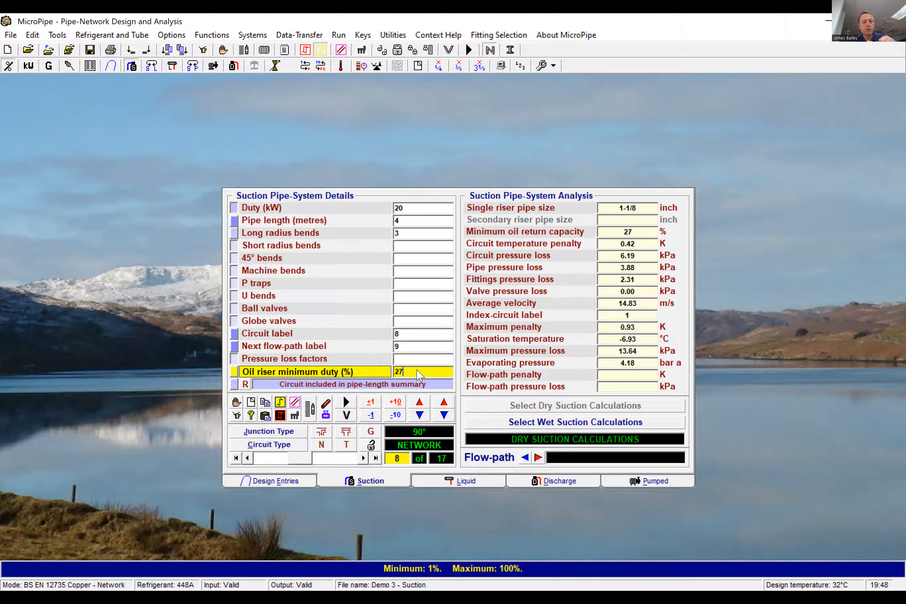
{"action": "key", "text": "BackSpace"}
{"action": "key", "text": "BackSpace"}
{"action": "type", "text": "25"}
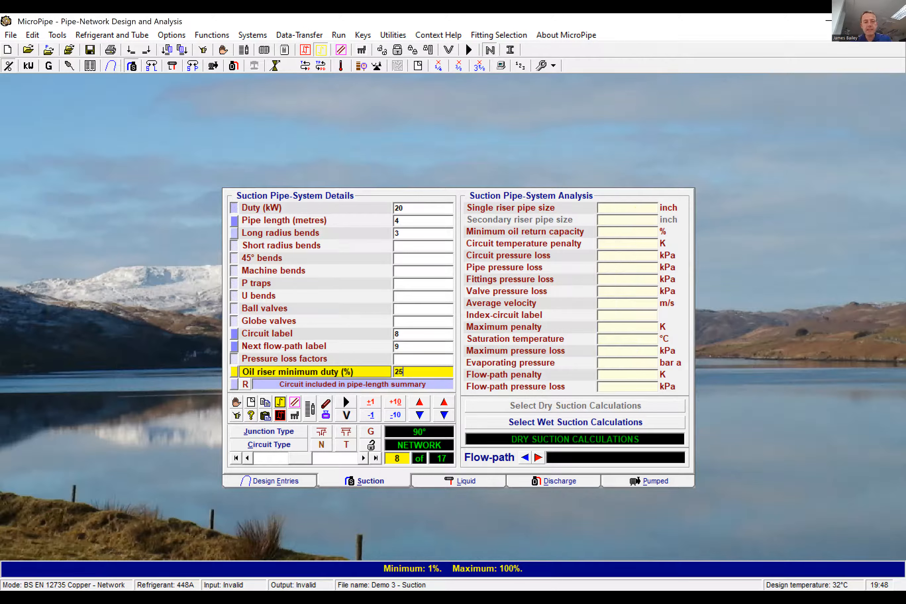
{"action": "left_click", "coordinate": [345, 404]}
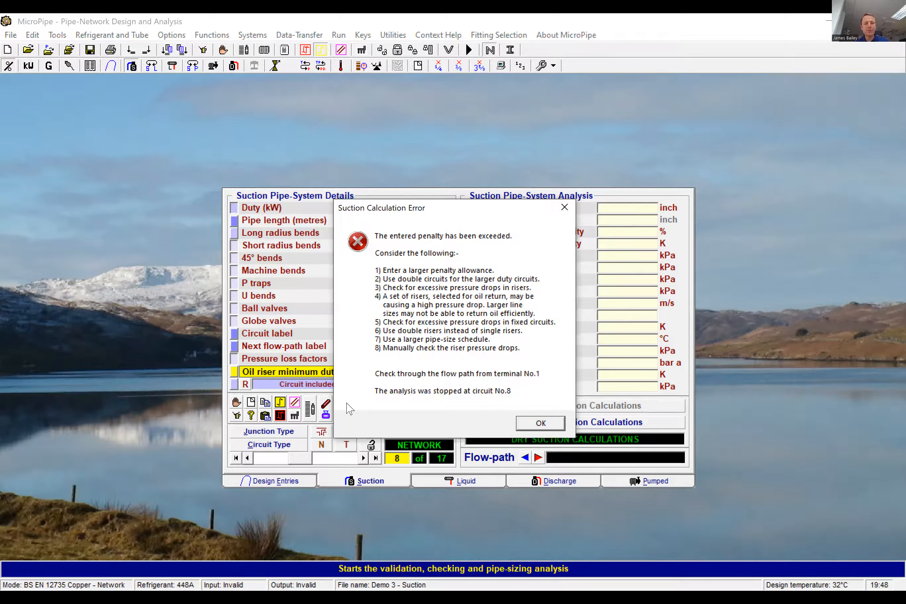
{"action": "left_click", "coordinate": [539, 423]}
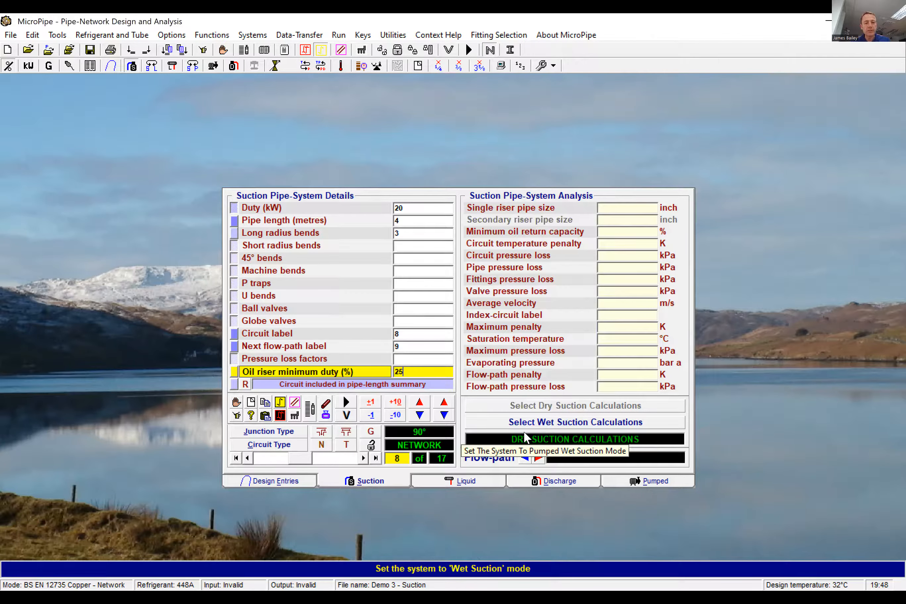
Step: Set the oil riser minimum duty of suction circuit 15 to 33% and rerun the pipe-sizing analysis
{"action": "left_click", "coordinate": [363, 458]}
{"action": "left_click", "coordinate": [363, 458]}
{"action": "left_click", "coordinate": [362, 458]}
{"action": "left_click", "coordinate": [363, 458]}
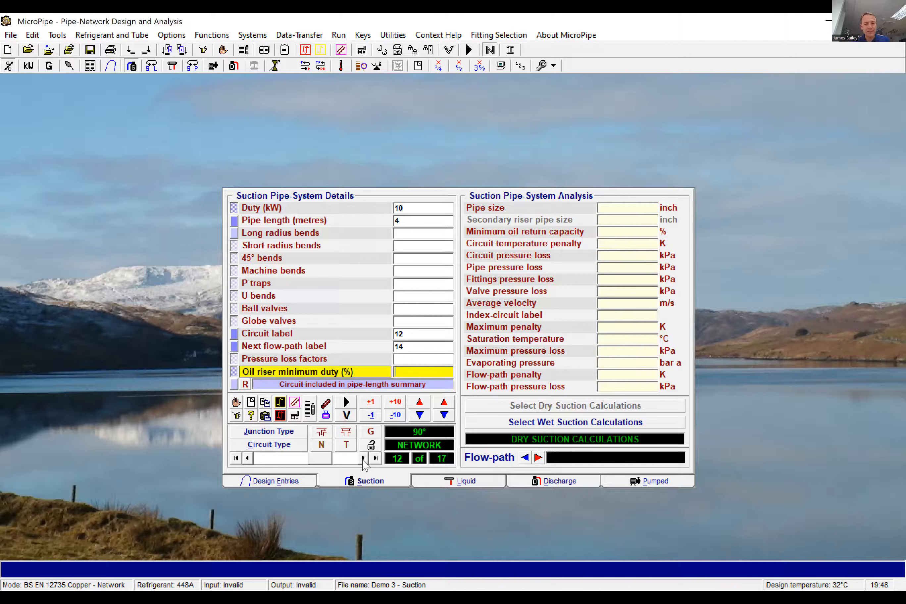
{"action": "left_click", "coordinate": [363, 458]}
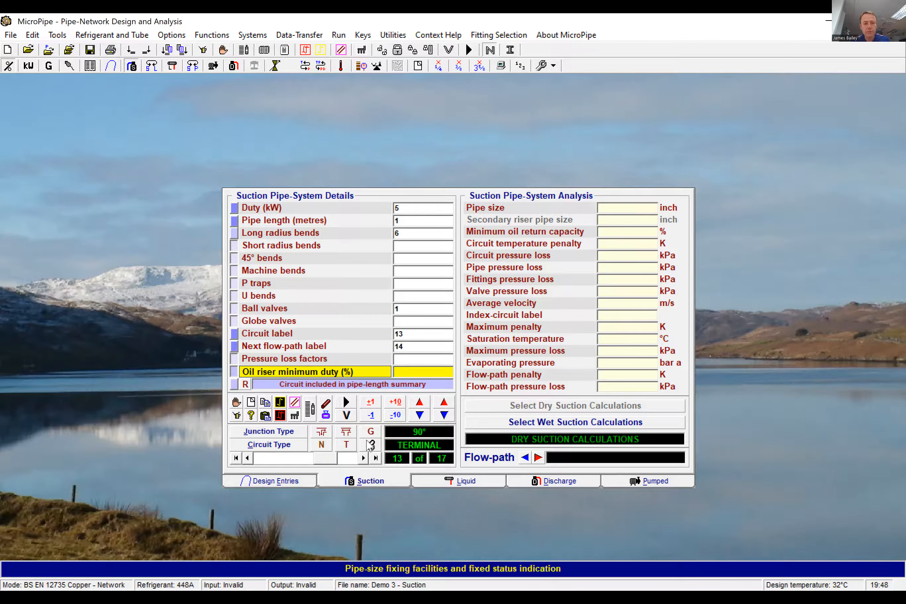
{"action": "left_click", "coordinate": [363, 459]}
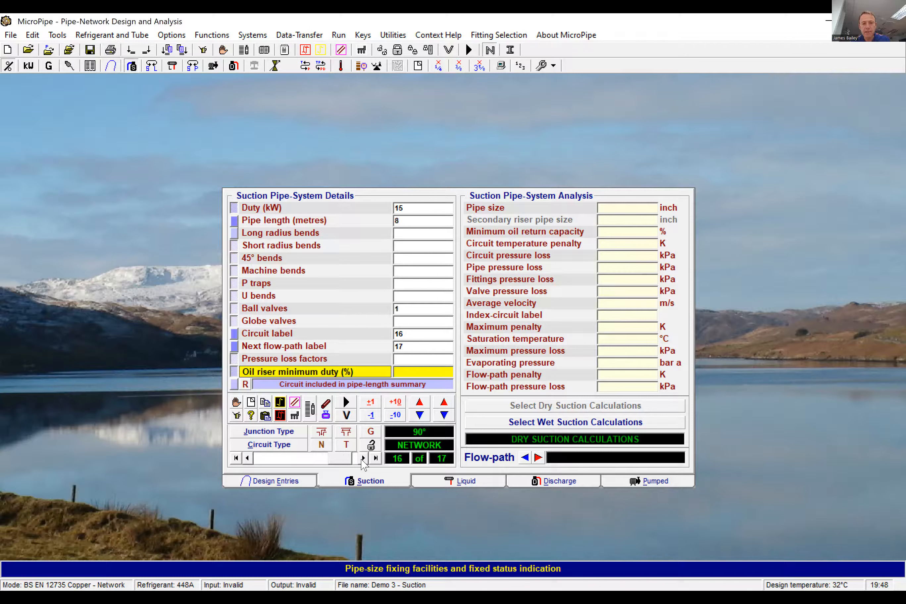
{"action": "left_click", "coordinate": [247, 459]}
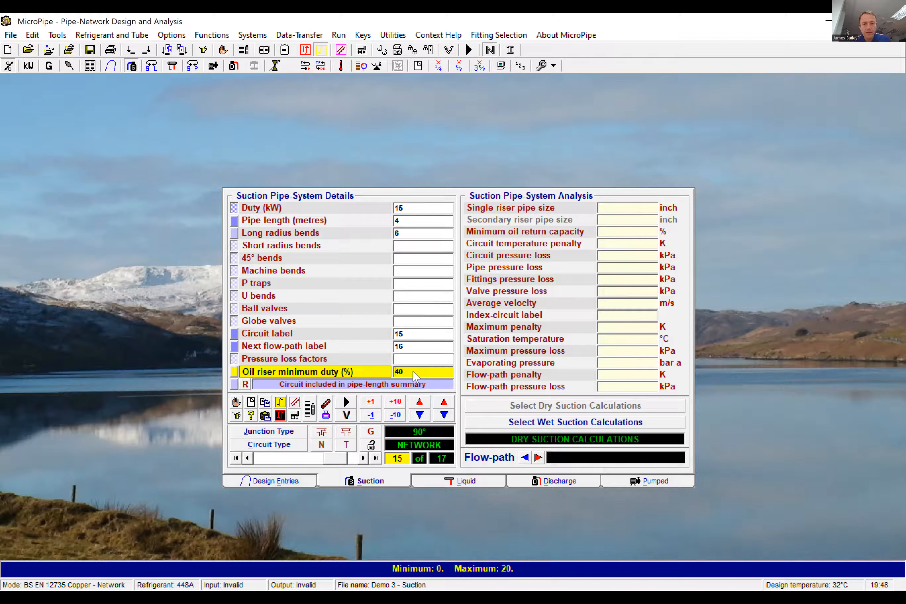
{"action": "left_click", "coordinate": [372, 373]}
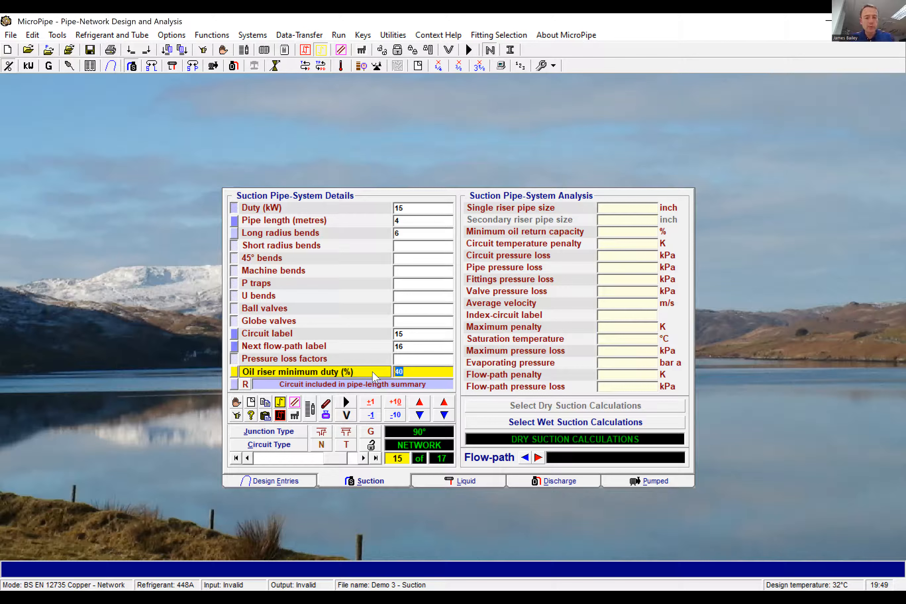
{"action": "type", "text": "33"}
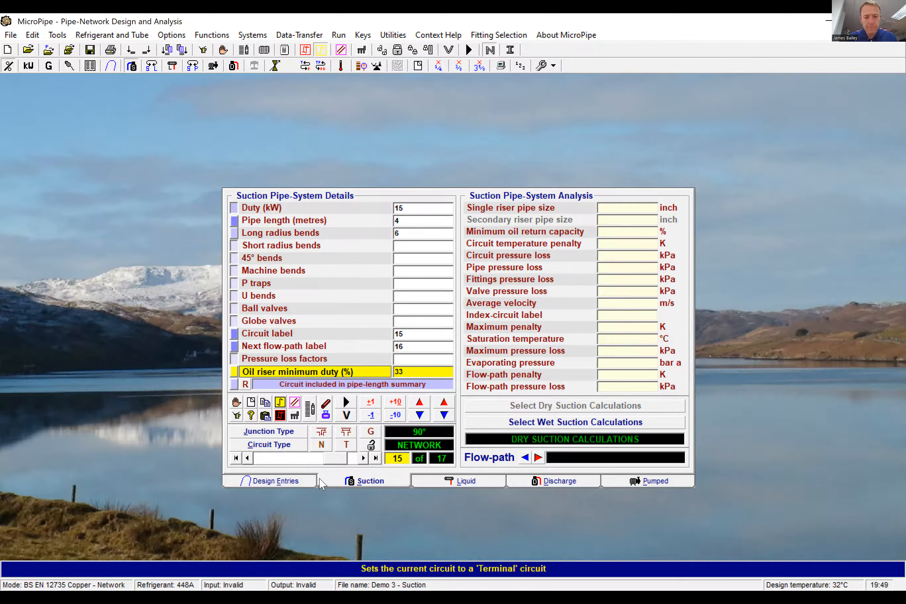
{"action": "left_click", "coordinate": [304, 482]}
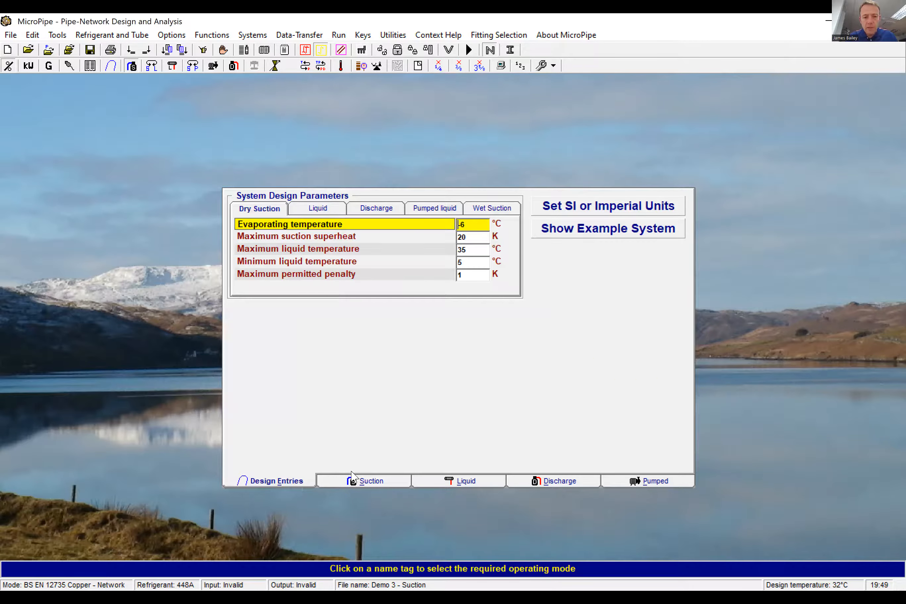
{"action": "left_click", "coordinate": [352, 482]}
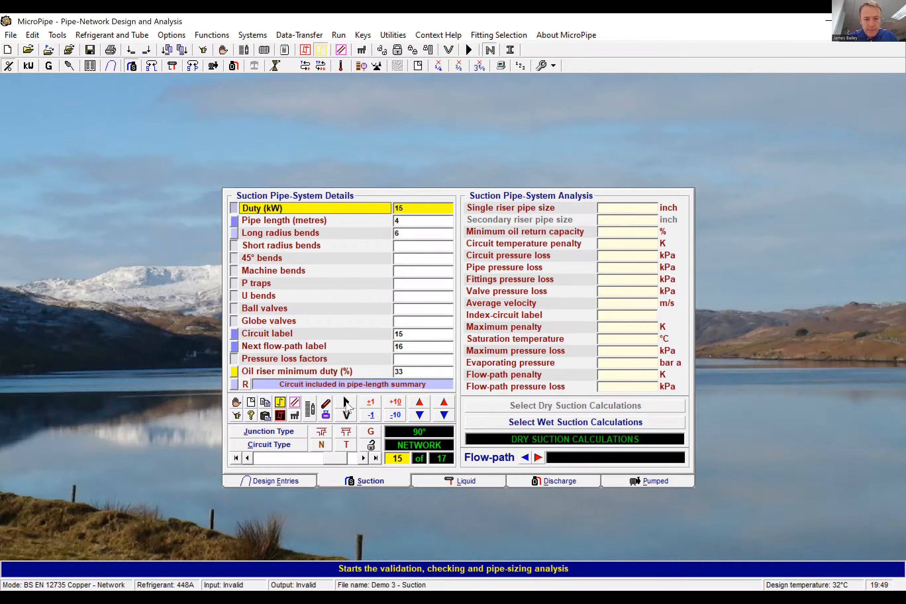
{"action": "left_click", "coordinate": [347, 407]}
{"action": "left_click", "coordinate": [541, 424]}
Step: Try the suction pipe-sizing analysis with the dry suction maximum permitted penalty set to 1.2 K
{"action": "left_click", "coordinate": [303, 485]}
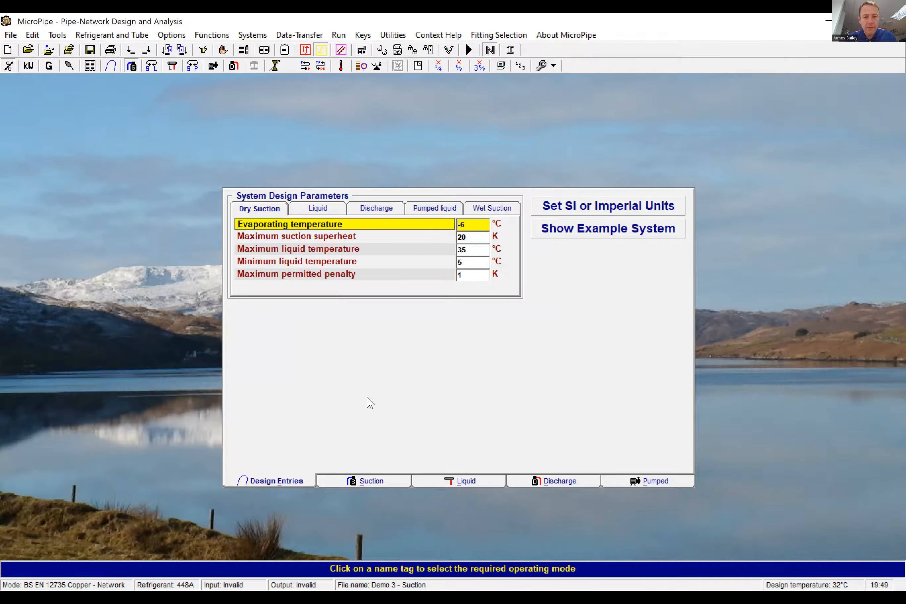
{"action": "left_click", "coordinate": [472, 277]}
{"action": "type", "text": ".0"}
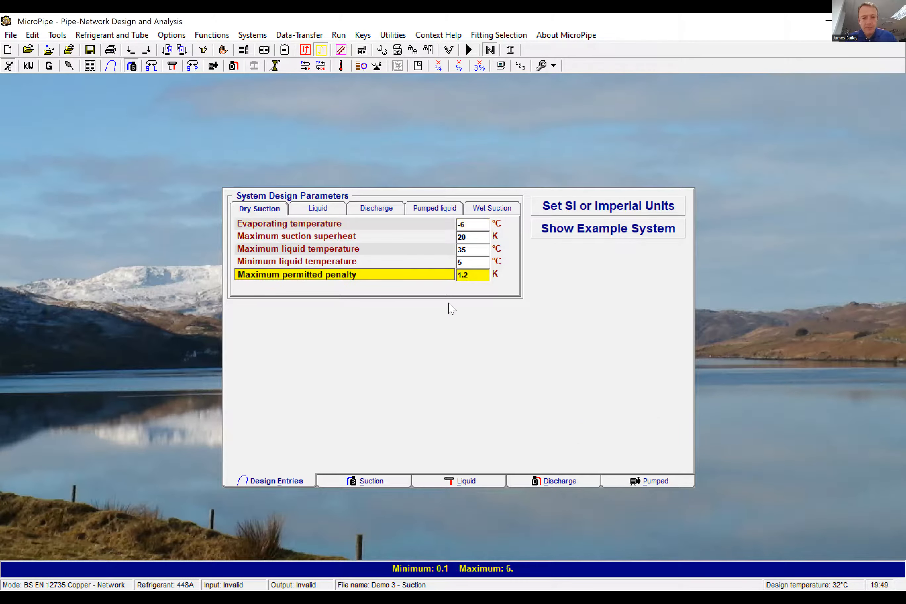
{"action": "left_click", "coordinate": [343, 483]}
{"action": "left_click", "coordinate": [345, 402]}
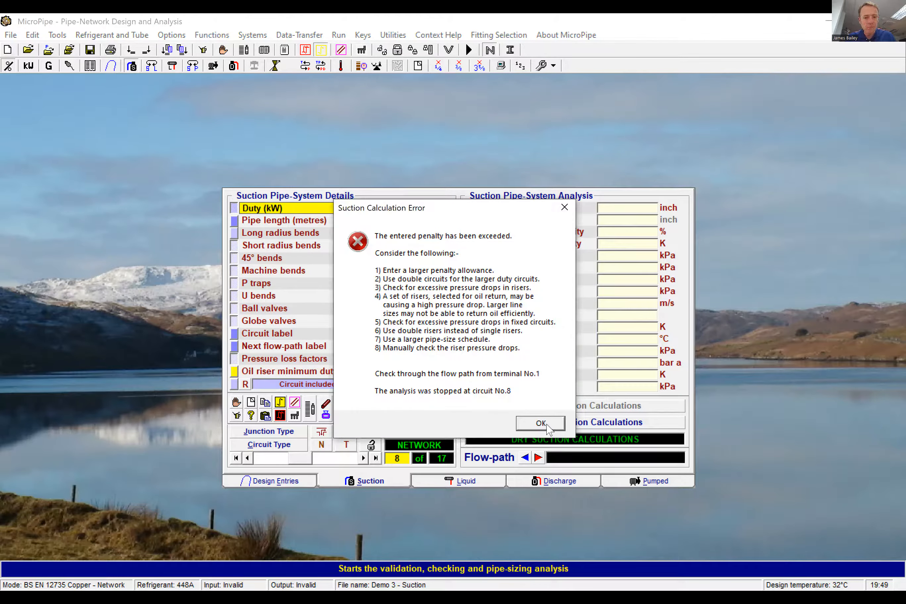
{"action": "left_click", "coordinate": [540, 423]}
Step: Try the suction pipe-sizing analysis with the dry suction maximum permitted penalty set to 1.3 K
{"action": "left_click", "coordinate": [263, 481]}
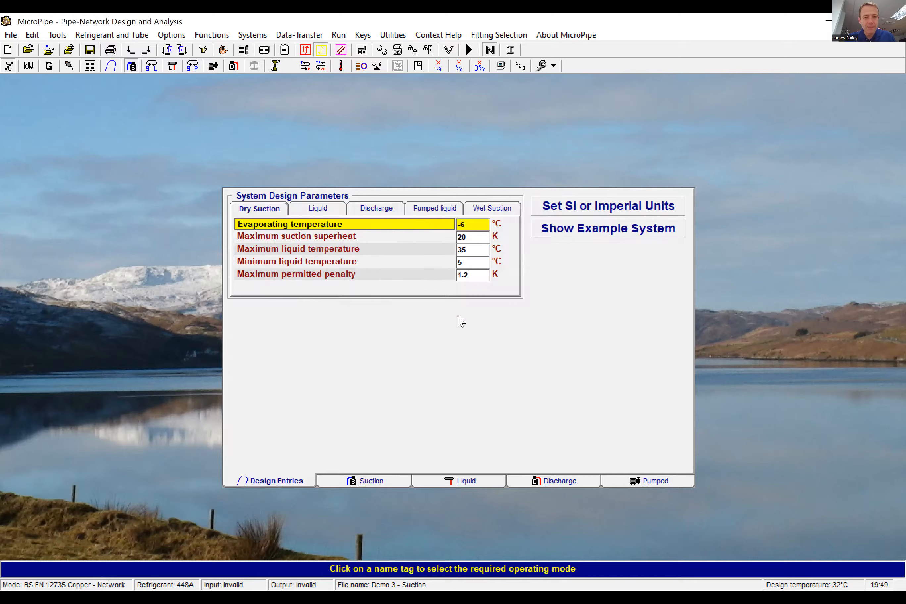
{"action": "left_click", "coordinate": [479, 275]}
{"action": "type", "text": "3"}
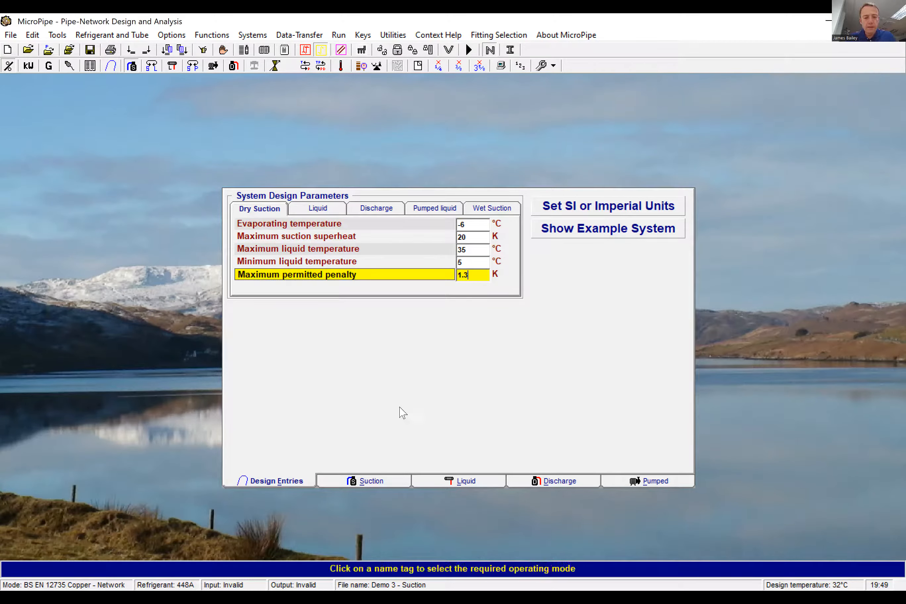
{"action": "left_click", "coordinate": [385, 480]}
{"action": "left_click", "coordinate": [346, 405]}
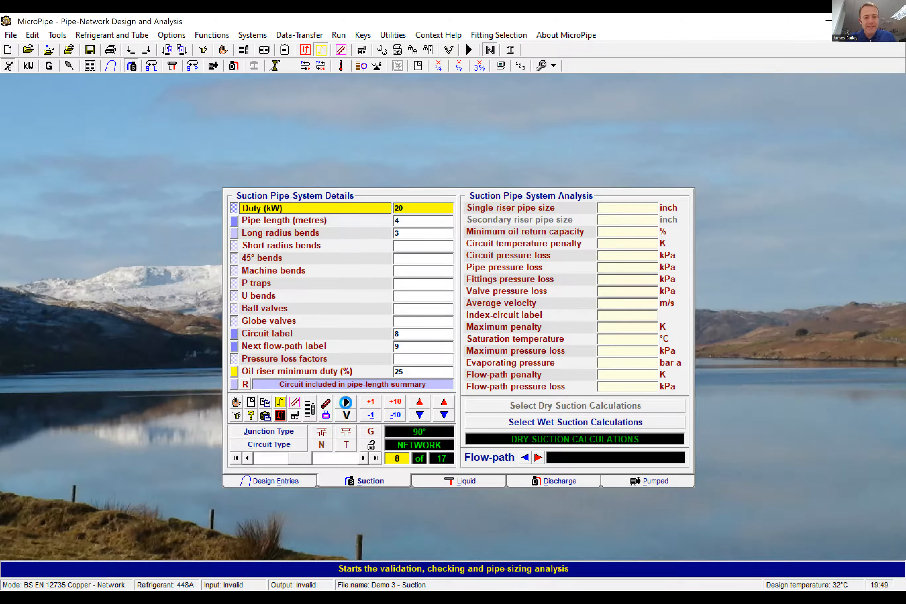
{"action": "left_click", "coordinate": [539, 422]}
Step: Try the suction pipe-sizing analysis with the dry suction maximum permitted penalty set to 1.5 K
{"action": "left_click", "coordinate": [482, 278]}
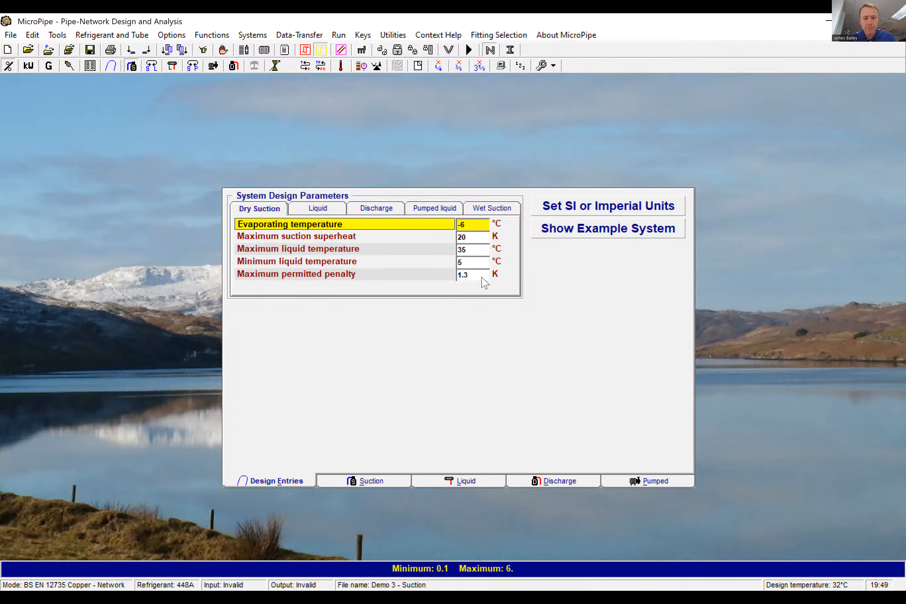
{"action": "key", "text": "BackSpace"}
{"action": "type", "text": "5"}
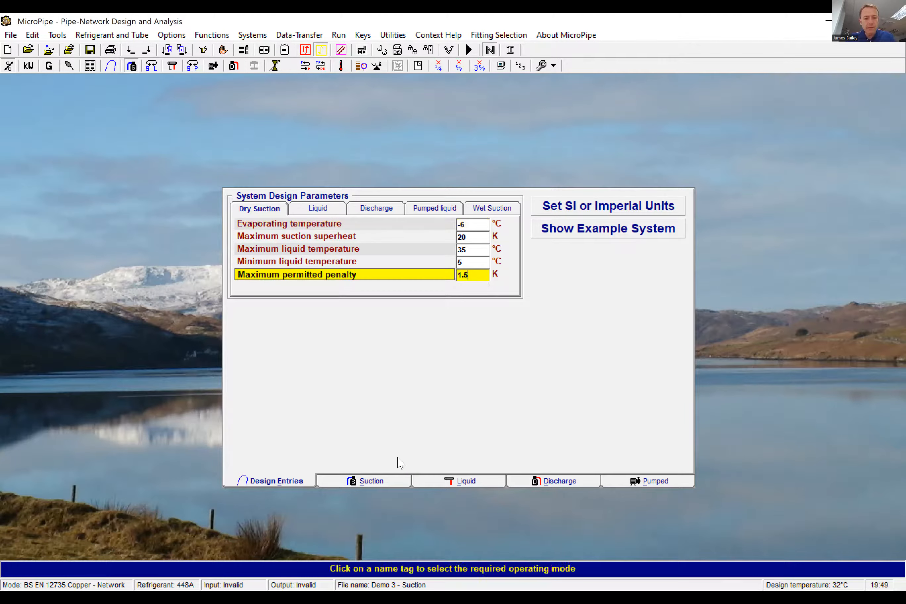
{"action": "left_click", "coordinate": [388, 484]}
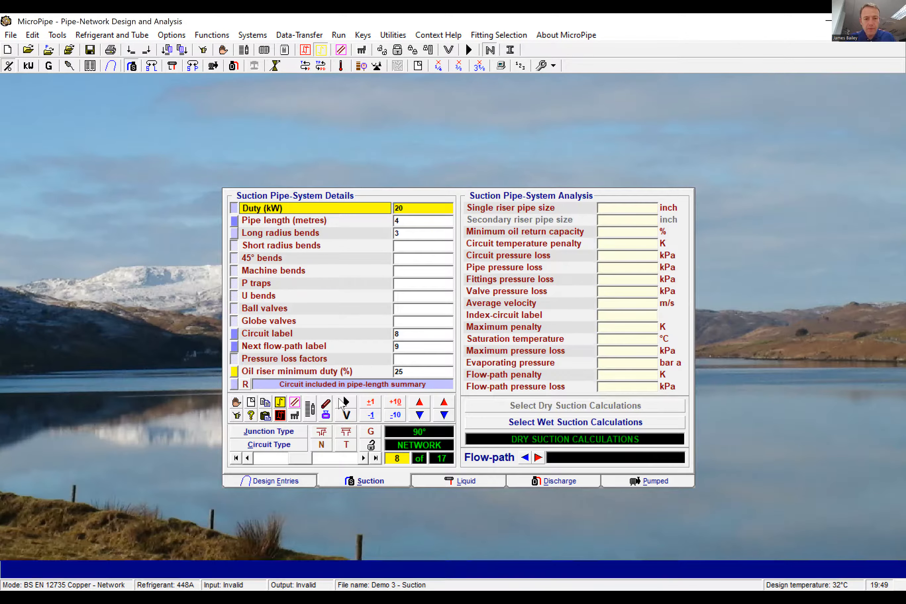
{"action": "left_click", "coordinate": [345, 406]}
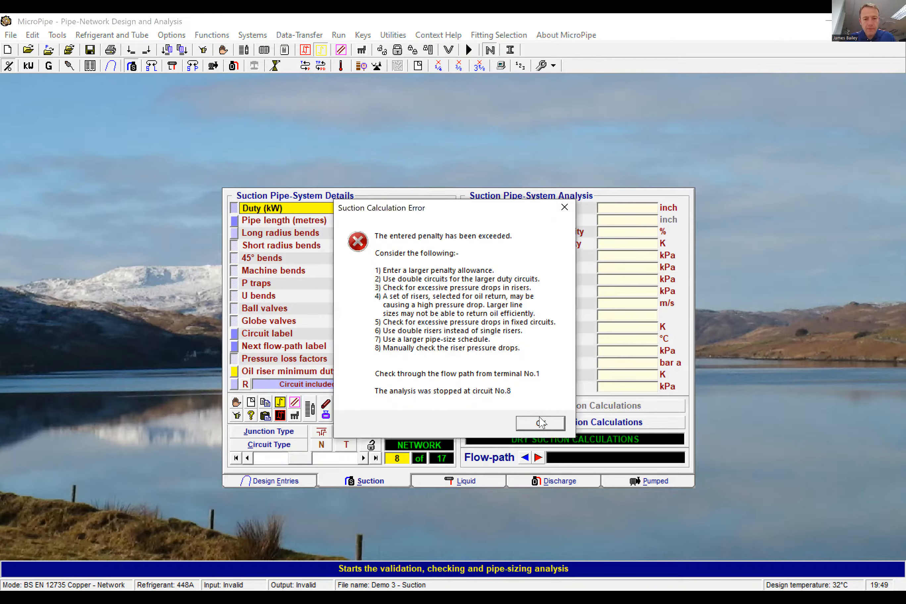
{"action": "left_click", "coordinate": [541, 423]}
Step: Try the suction pipe-sizing analysis with the dry suction maximum permitted penalty set to 2 K
{"action": "left_click", "coordinate": [475, 276]}
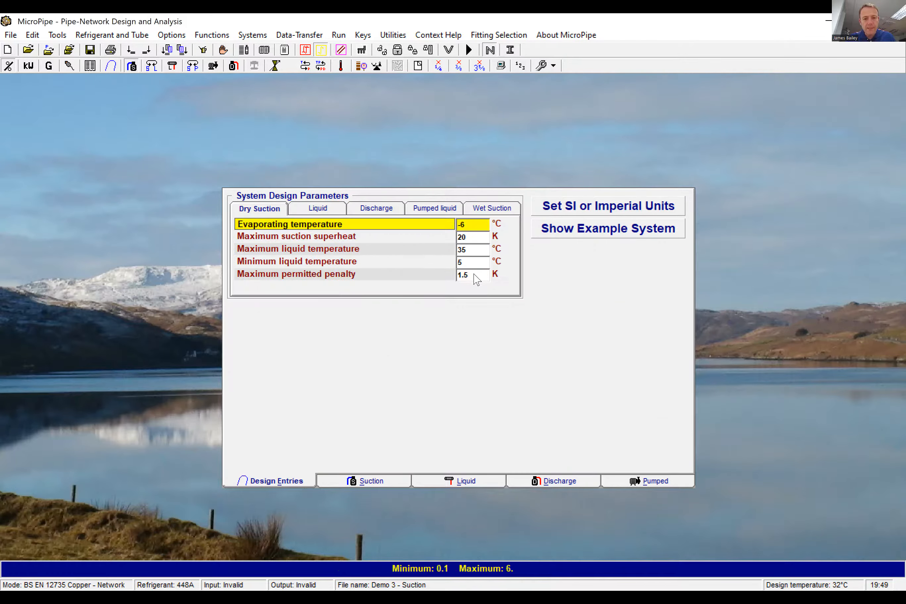
{"action": "key", "text": "BackSpace"}
{"action": "key", "text": "BackSpace"}
{"action": "key", "text": "BackSpace"}
{"action": "type", "text": "2"}
{"action": "left_click", "coordinate": [355, 480]}
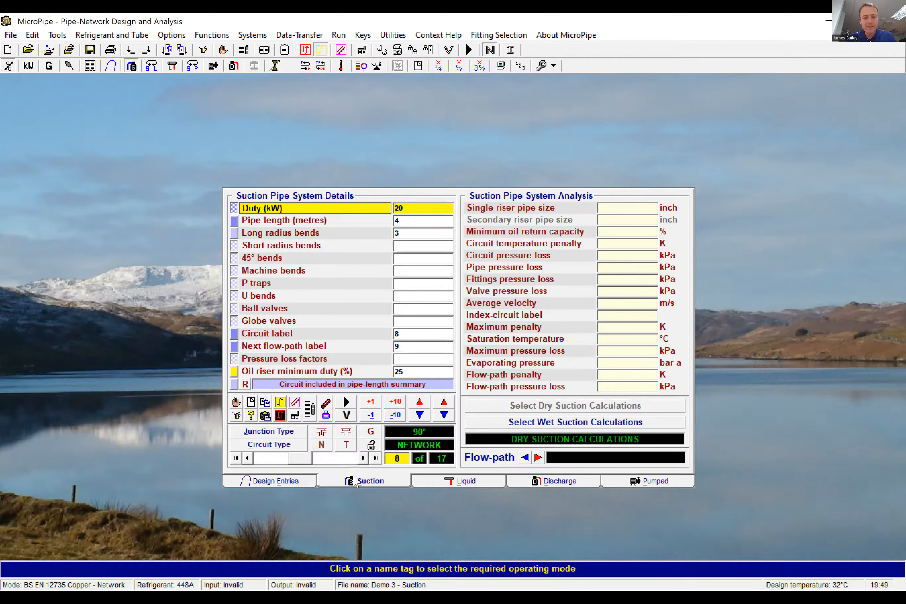
{"action": "left_click", "coordinate": [369, 445]}
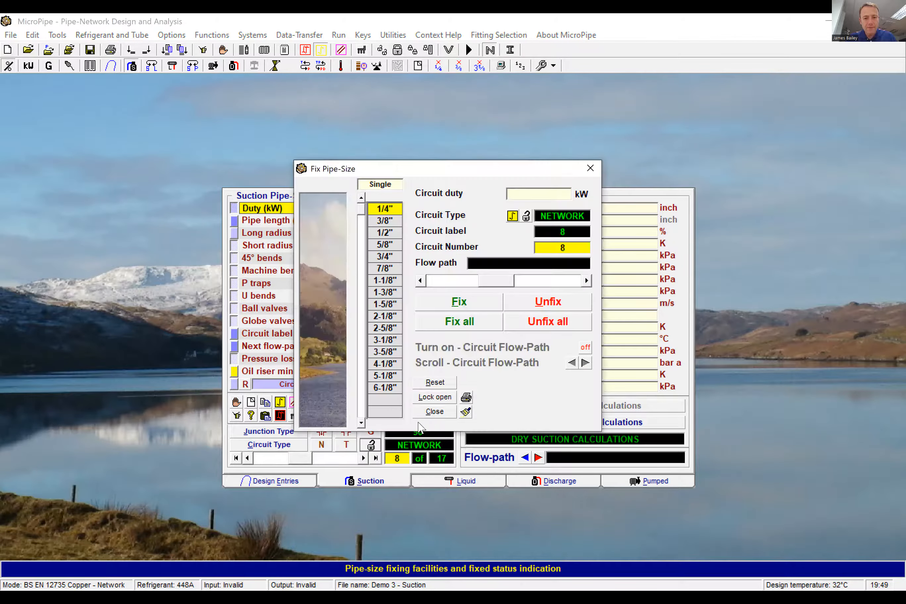
{"action": "key", "text": "Escape"}
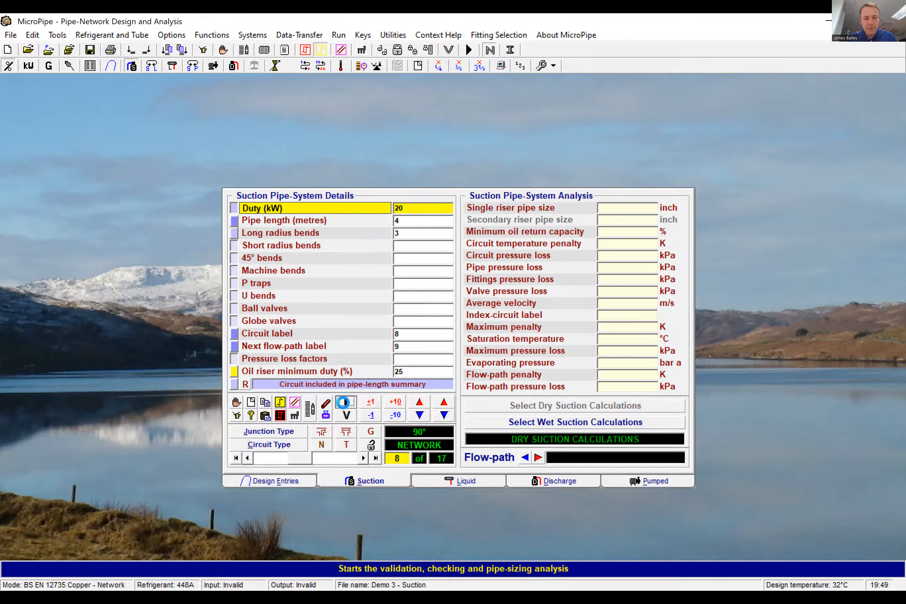
{"action": "left_click", "coordinate": [343, 403]}
{"action": "key", "text": "Return"}
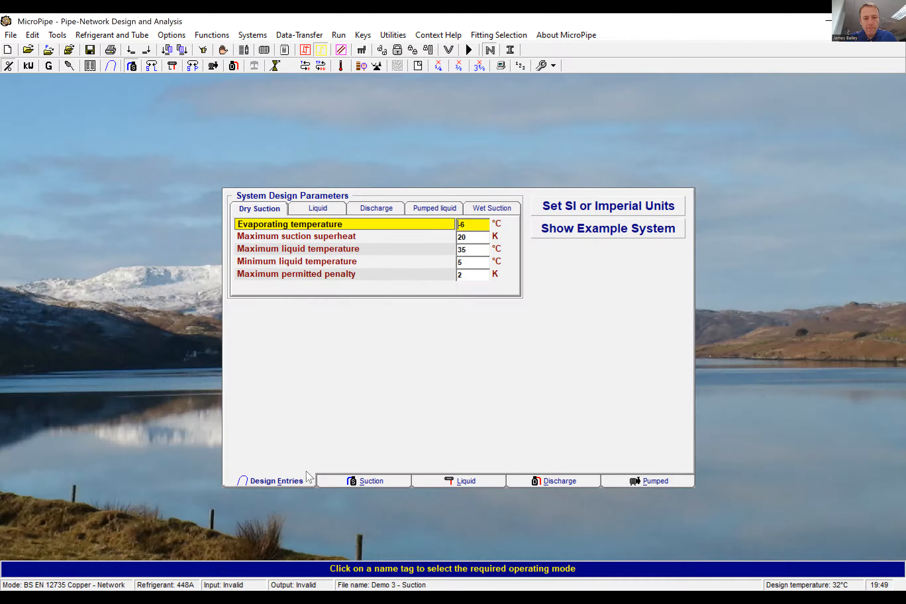
Step: Set the dry suction maximum permitted penalty to 2.5 K and rerun the suction pipe-sizing analysis
{"action": "left_click", "coordinate": [308, 480]}
{"action": "left_click", "coordinate": [473, 276]}
{"action": "type", "text": ".5"}
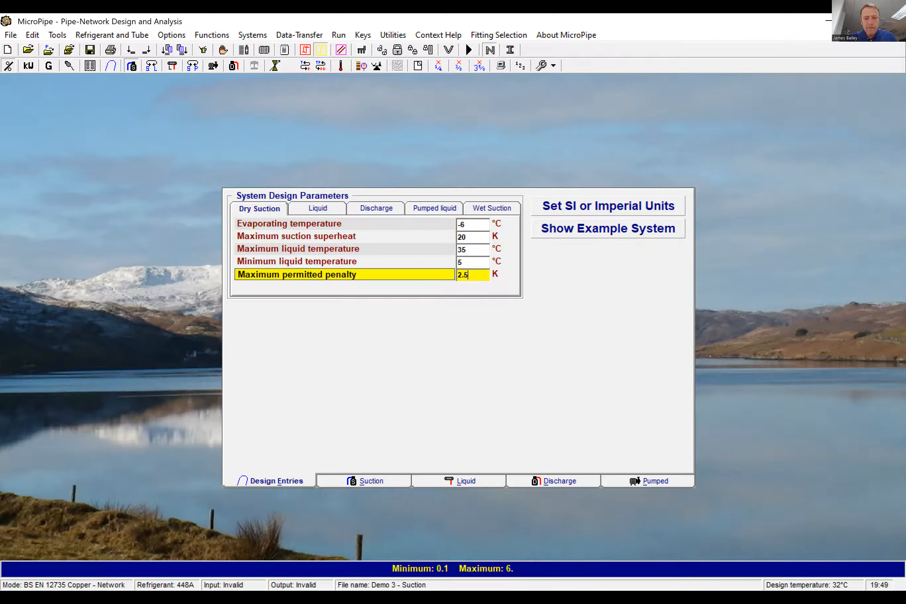
{"action": "left_click", "coordinate": [391, 480]}
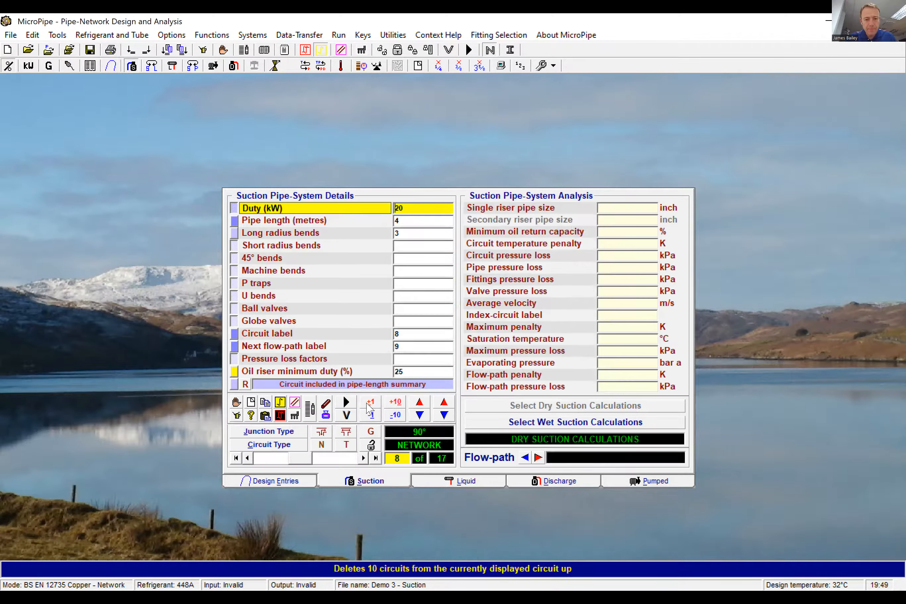
{"action": "left_click", "coordinate": [347, 403]}
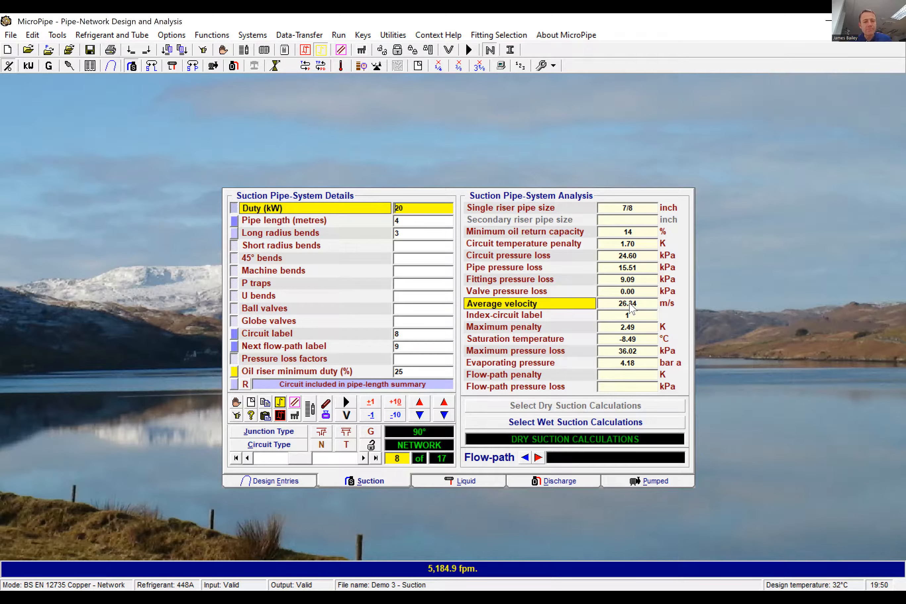
Step: Change suction circuit 8 to a double riser and rerun the pipe-sizing analysis
{"action": "left_click", "coordinate": [280, 415]}
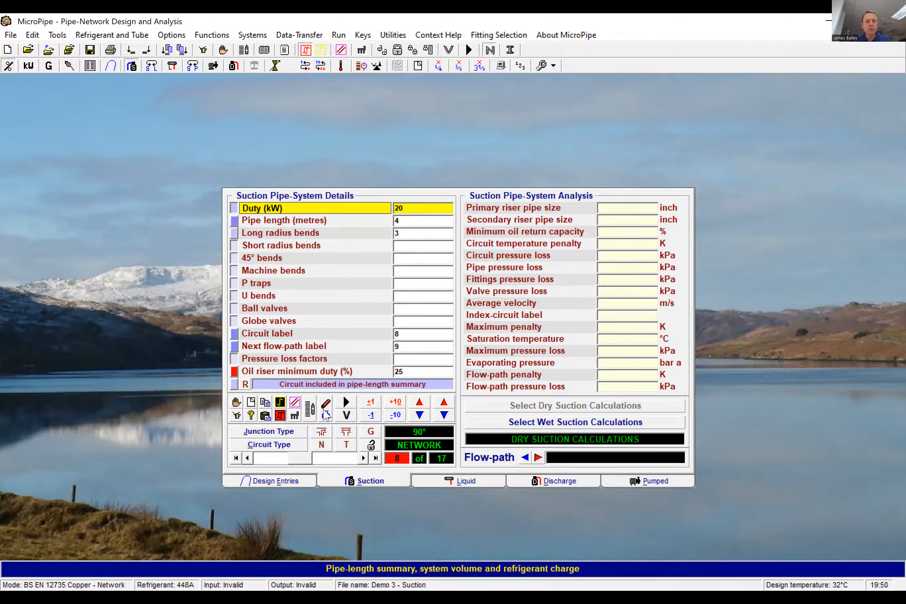
{"action": "left_click", "coordinate": [347, 403]}
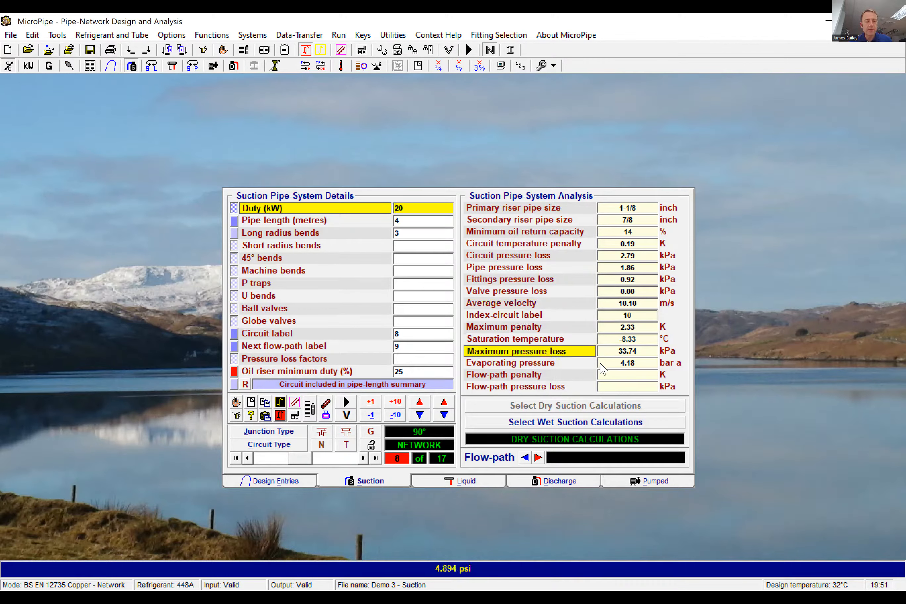
Step: Set the oil riser minimum duty of suction circuit 15 to 40% and rerun the pipe-sizing analysis
{"action": "left_click", "coordinate": [363, 458]}
{"action": "left_click", "coordinate": [363, 458]}
{"action": "left_click", "coordinate": [363, 458]}
{"action": "left_click", "coordinate": [363, 458]}
{"action": "left_click", "coordinate": [363, 458]}
{"action": "left_click", "coordinate": [363, 458]}
{"action": "left_click", "coordinate": [363, 458]}
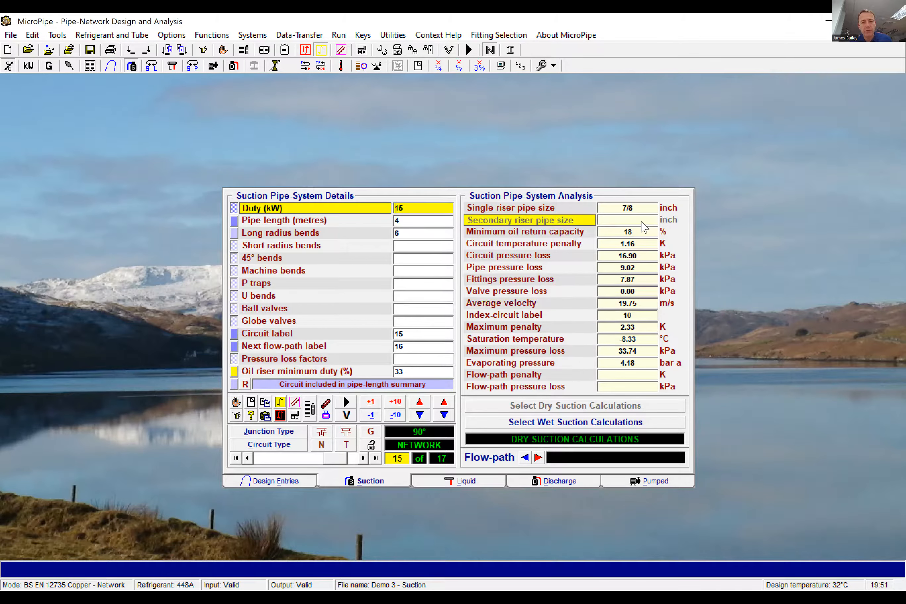
{"action": "left_click", "coordinate": [247, 459]}
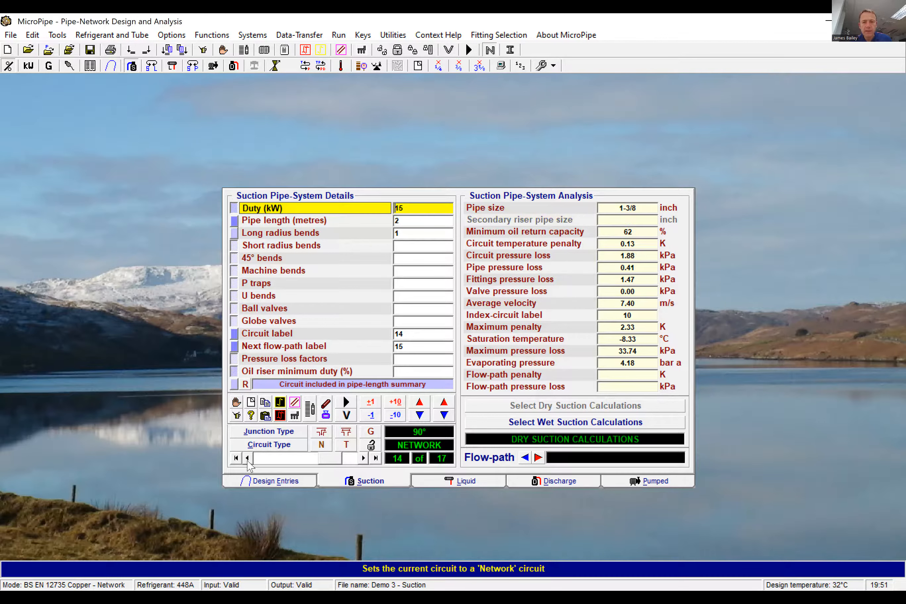
{"action": "left_click", "coordinate": [362, 458]}
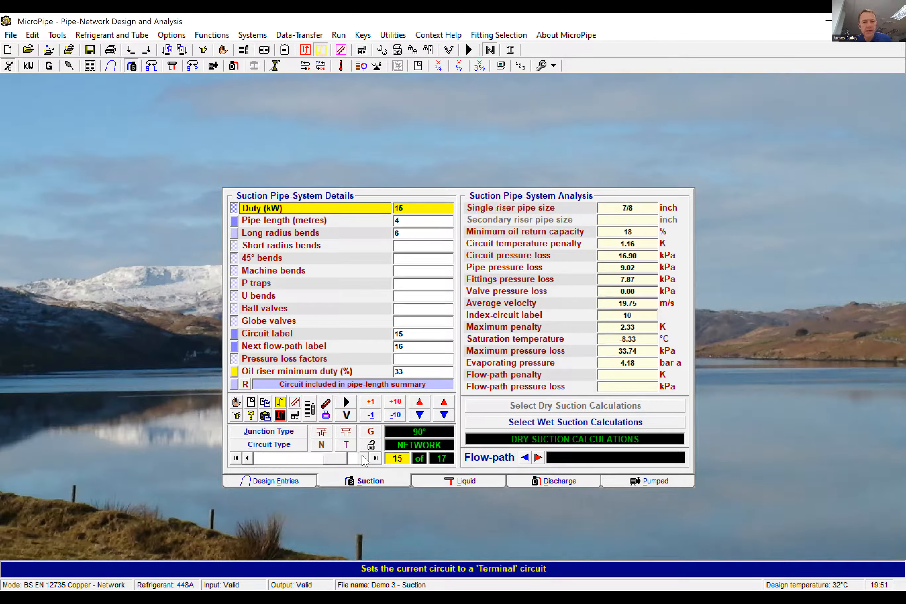
{"action": "left_click", "coordinate": [416, 372]}
{"action": "key", "text": "BackSpace"}
{"action": "type", "text": "40"}
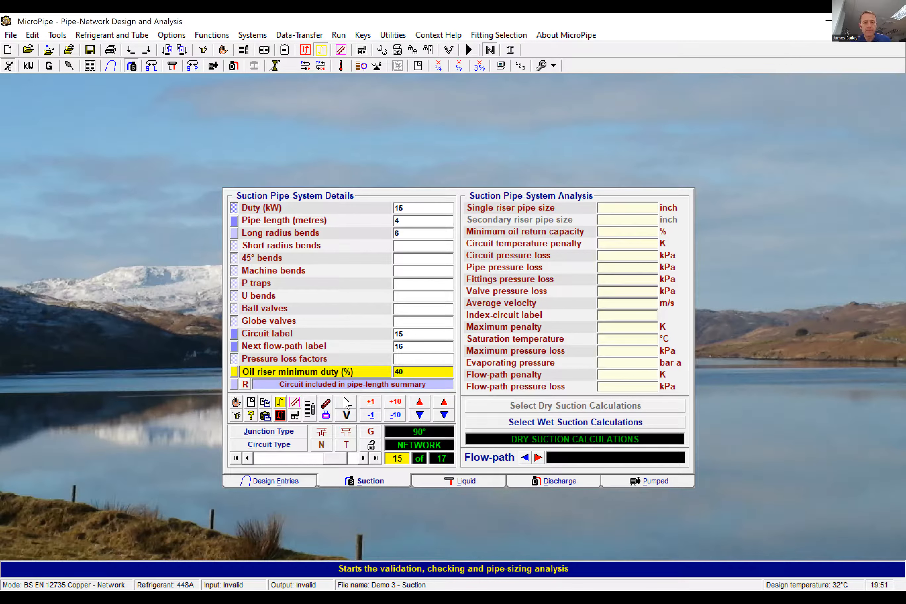
{"action": "left_click", "coordinate": [347, 403]}
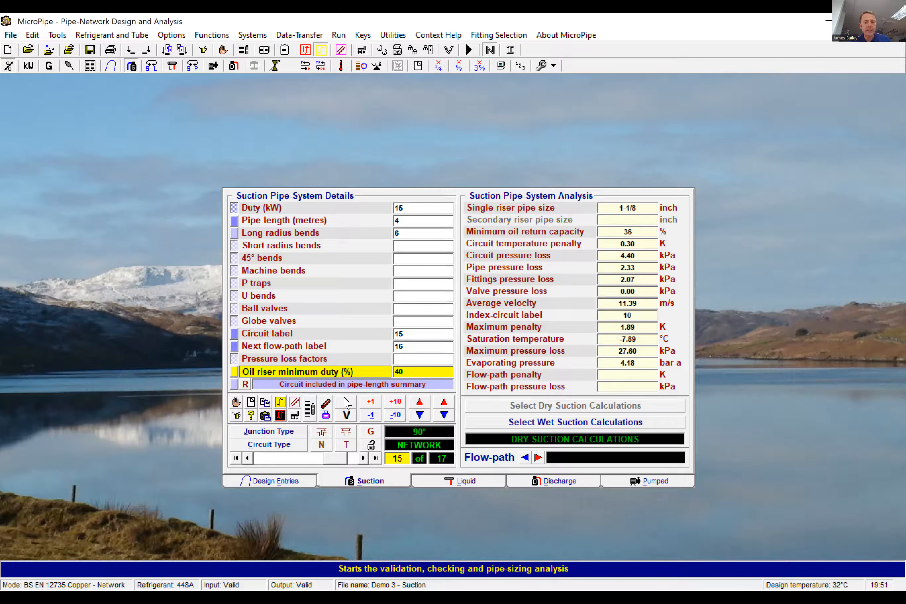
Step: Compare the 7/8", 1-1/8", 3/4", 5/8" and 1-3/8" pipe sizes for circuit 15 in the manual calculation
{"action": "left_click", "coordinate": [236, 403]}
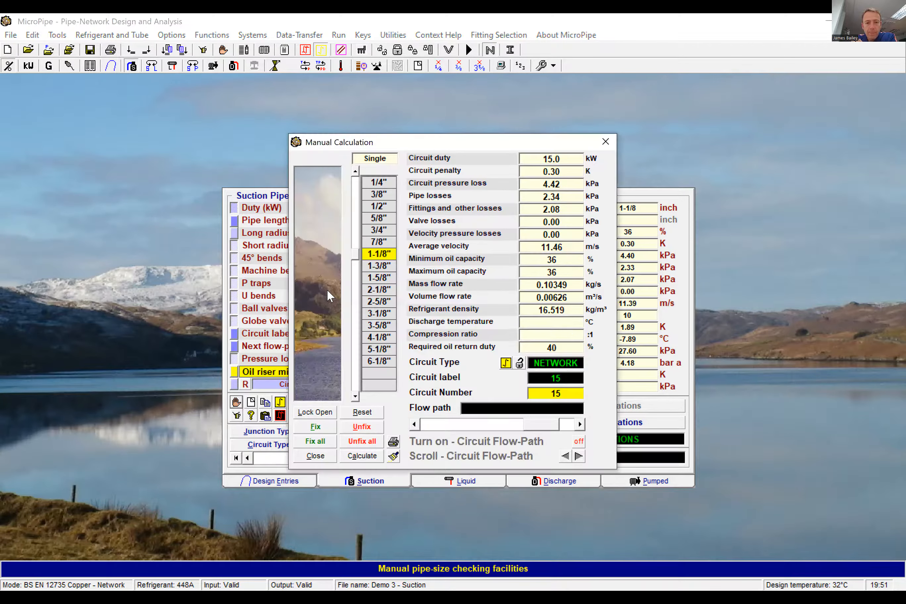
{"action": "left_click", "coordinate": [377, 242]}
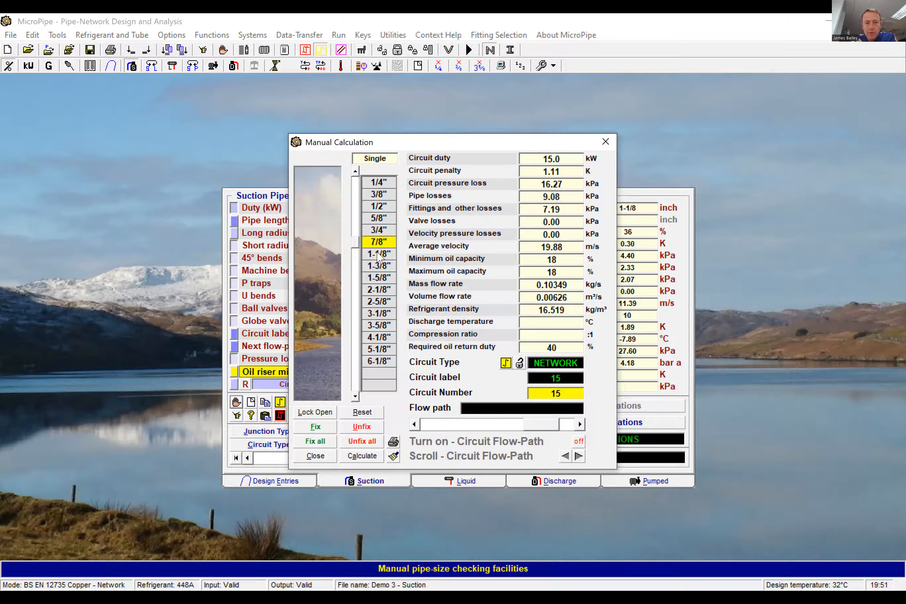
{"action": "left_click", "coordinate": [378, 255]}
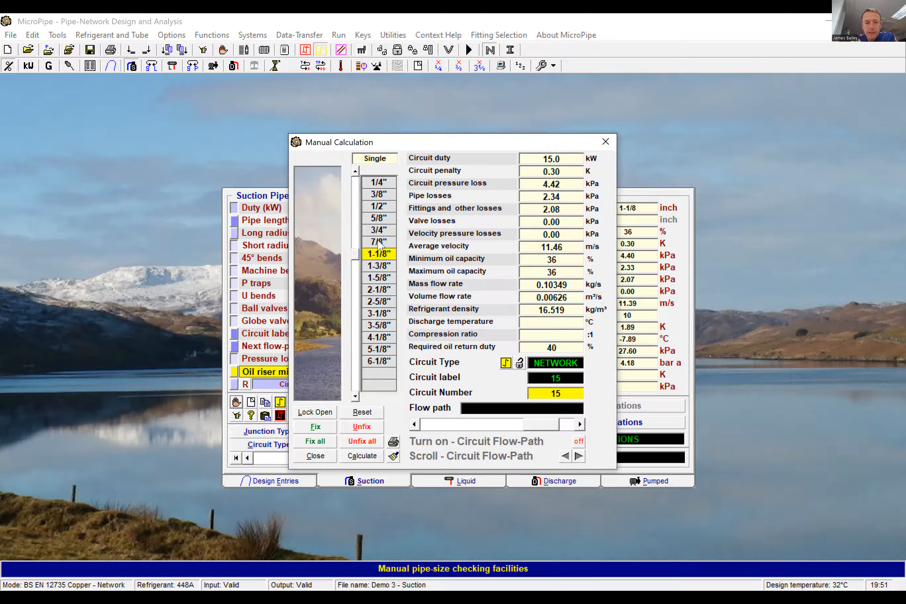
{"action": "left_click", "coordinate": [378, 242]}
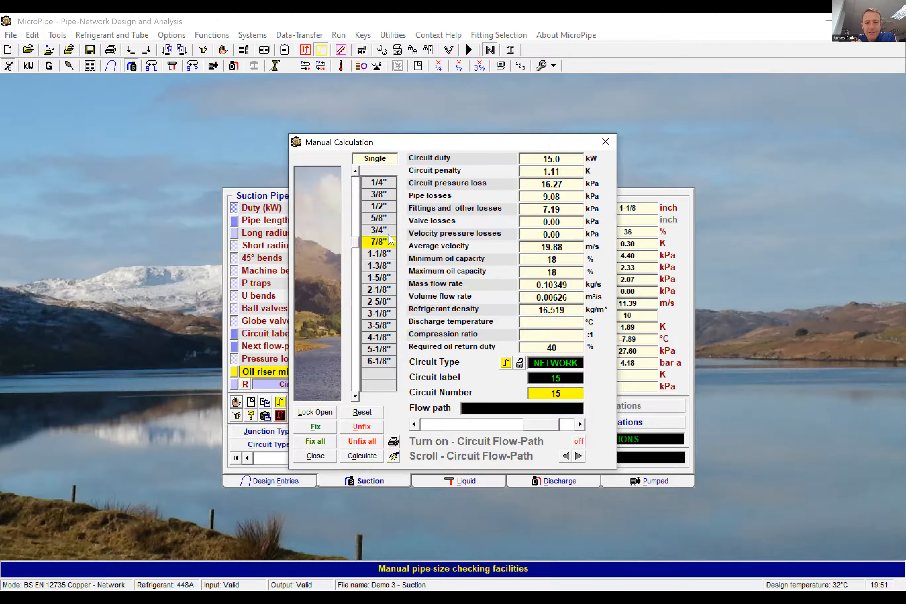
{"action": "left_click", "coordinate": [385, 230]}
{"action": "left_click", "coordinate": [381, 219]}
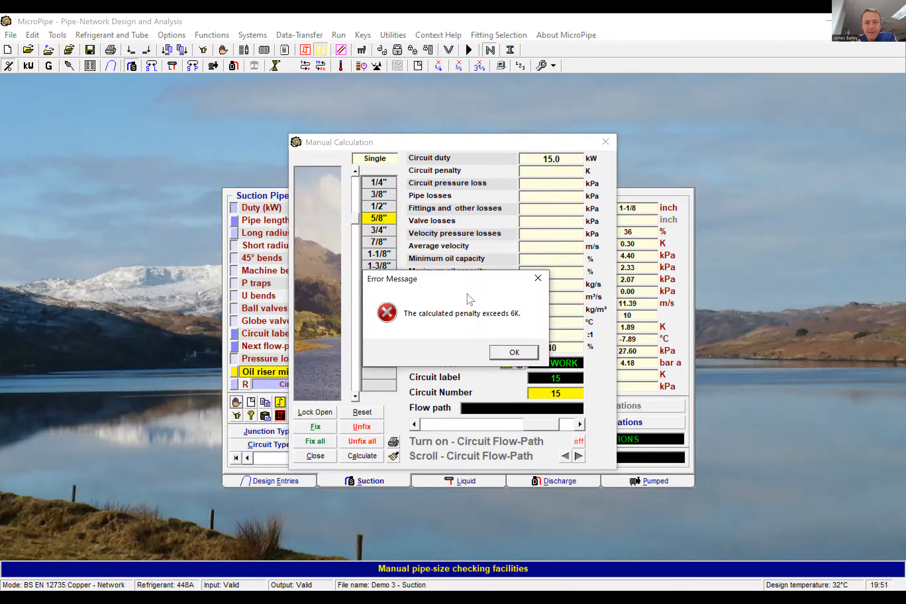
{"action": "left_click", "coordinate": [506, 355]}
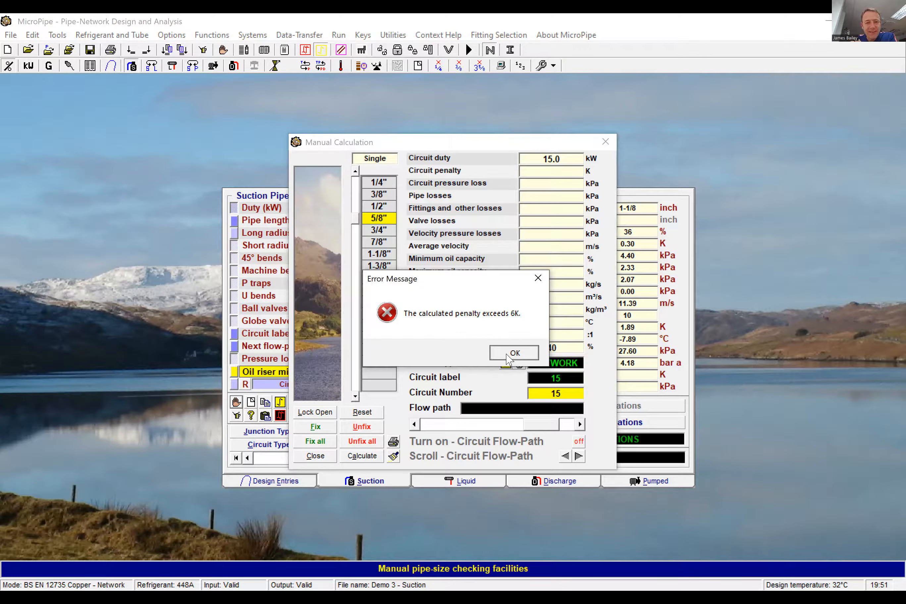
{"action": "left_click", "coordinate": [387, 266]}
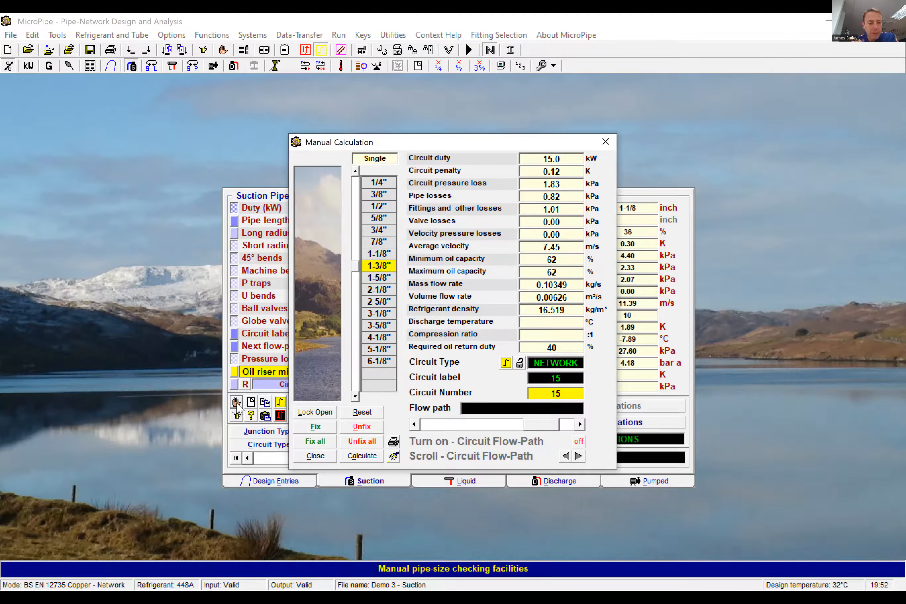
{"action": "left_click", "coordinate": [600, 147]}
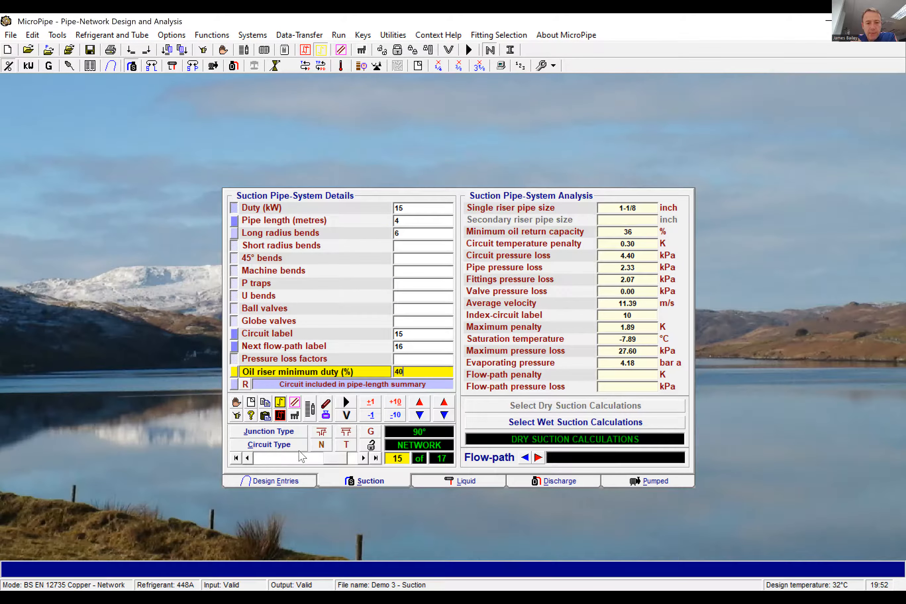
Step: Set the dry suction maximum permitted penalty to 1 K, return to suction circuit 8 and rerun the pipe-sizing analysis
{"action": "left_click", "coordinate": [286, 483]}
{"action": "left_click", "coordinate": [478, 277]}
{"action": "key", "text": "BackSpace"}
{"action": "key", "text": "BackSpace"}
{"action": "key", "text": "BackSpace"}
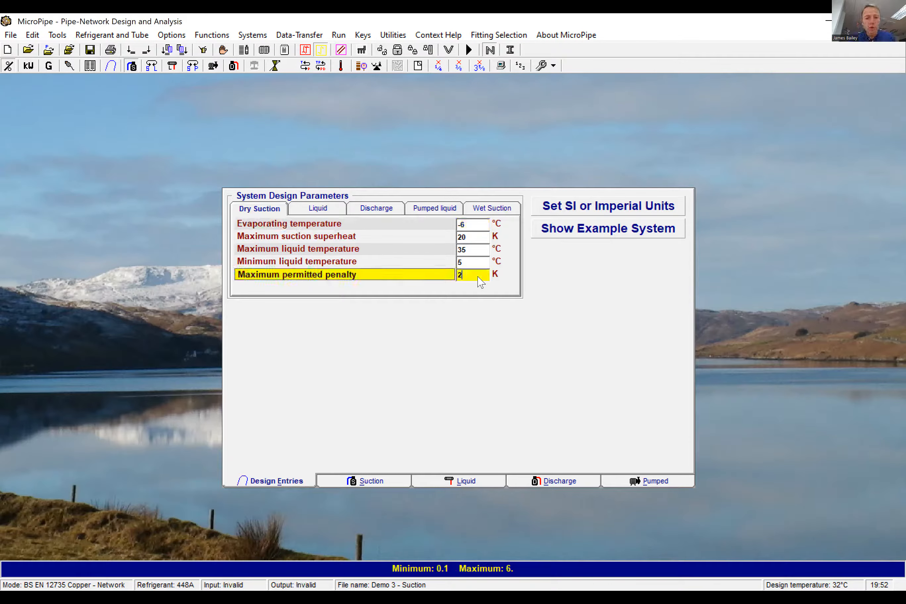
{"action": "type", "text": "1.5"}
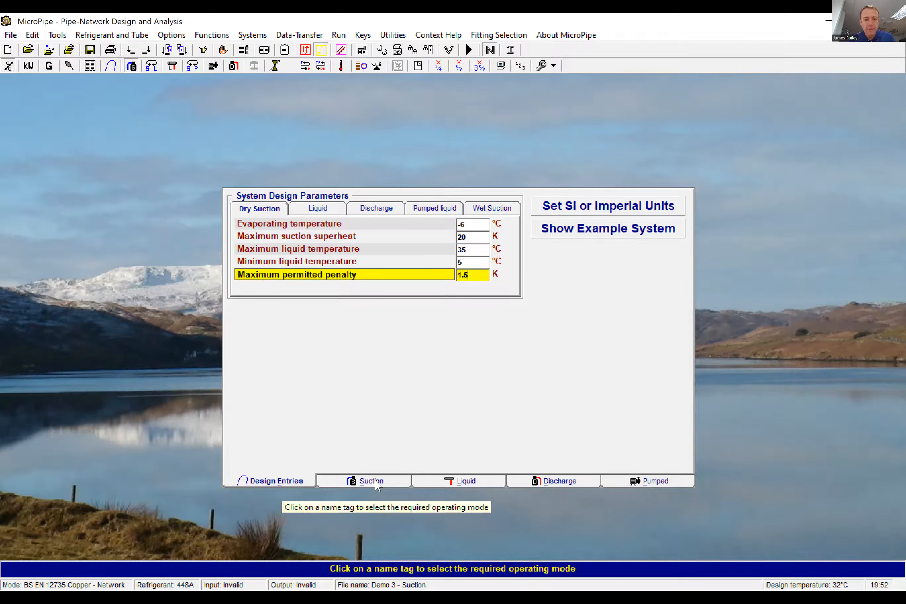
{"action": "key", "text": "BackSpace"}
{"action": "key", "text": "BackSpace"}
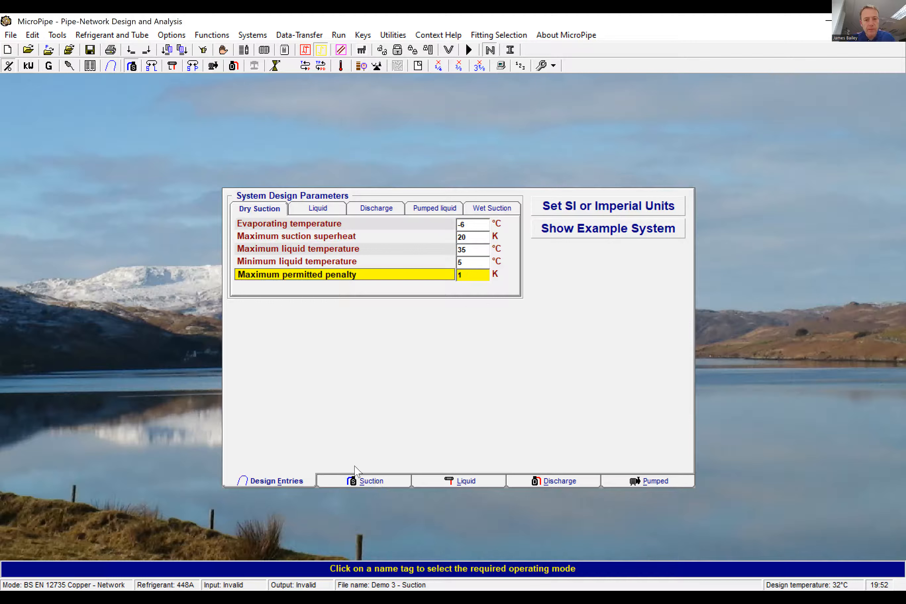
{"action": "left_click", "coordinate": [361, 480]}
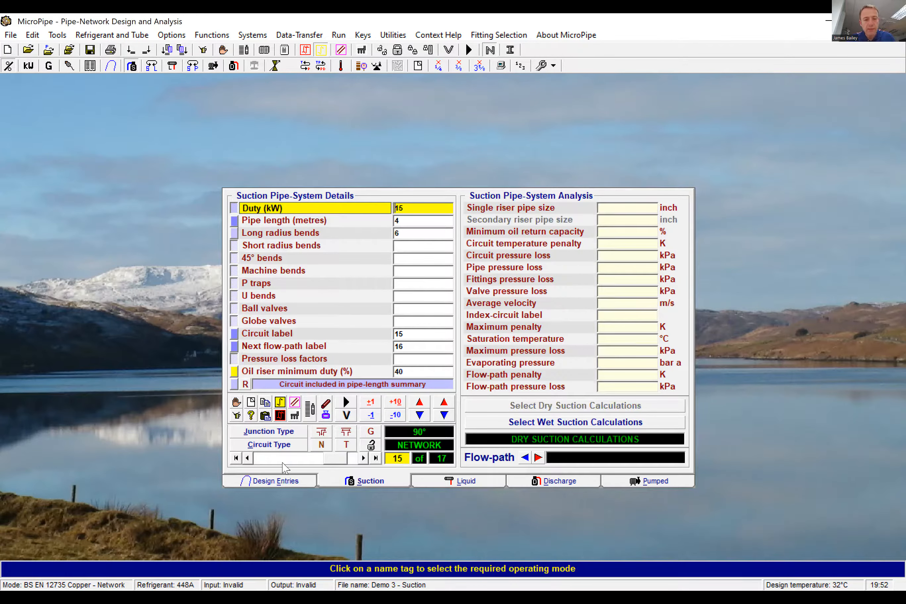
{"action": "left_click", "coordinate": [250, 458]}
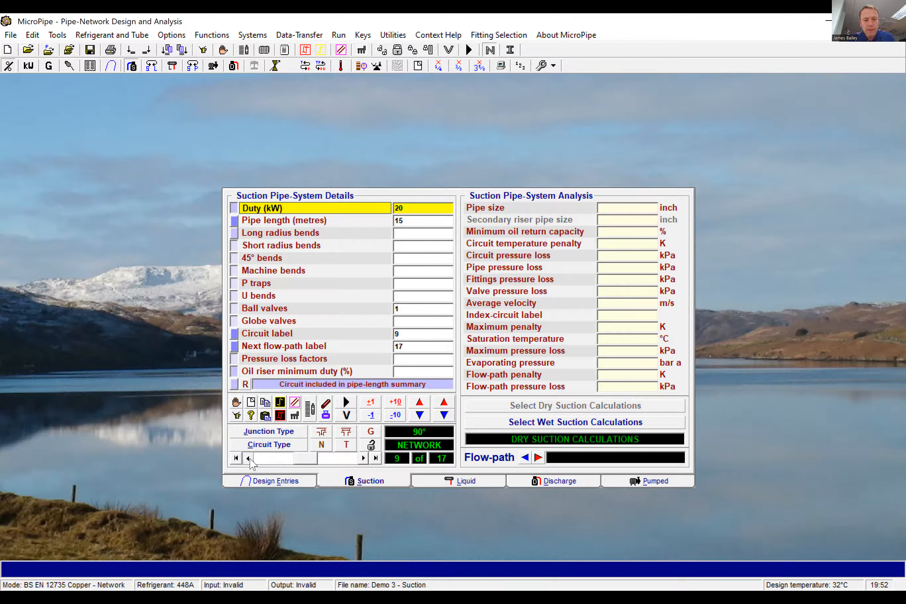
{"action": "left_click", "coordinate": [361, 459]}
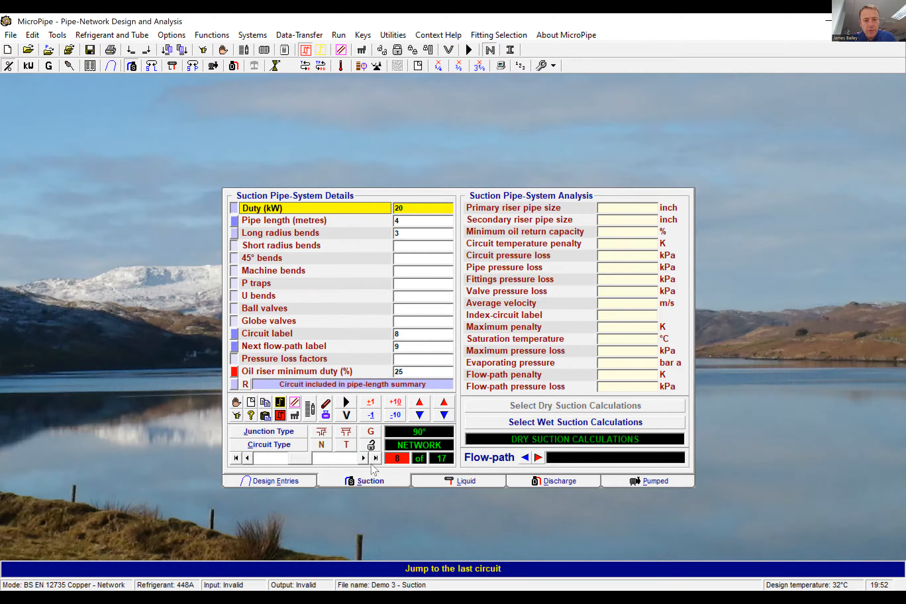
{"action": "left_click", "coordinate": [346, 401]}
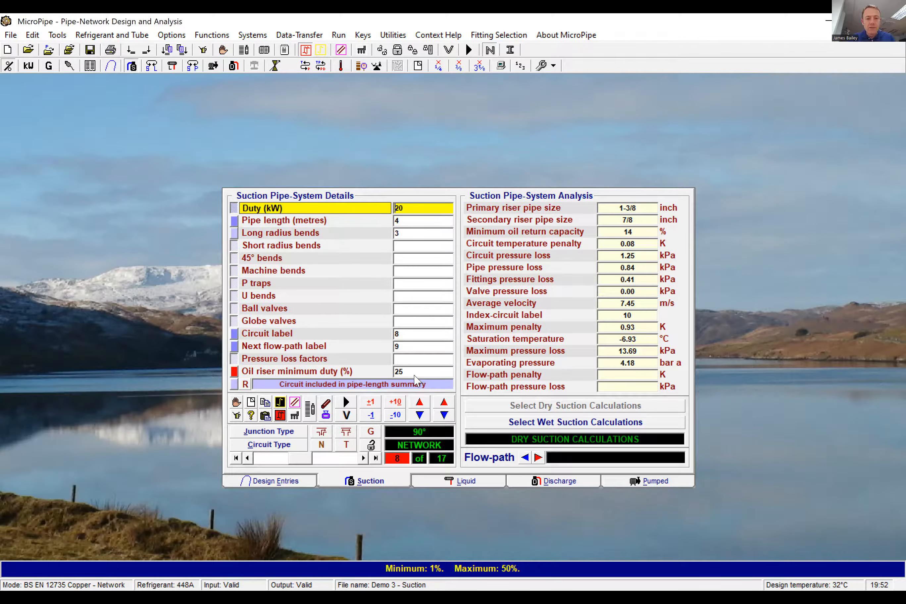
Step: Change suction circuit 8 to a single riser with an oil riser minimum duty of 40% and rerun the pipe-sizing analysis
{"action": "left_click", "coordinate": [283, 405]}
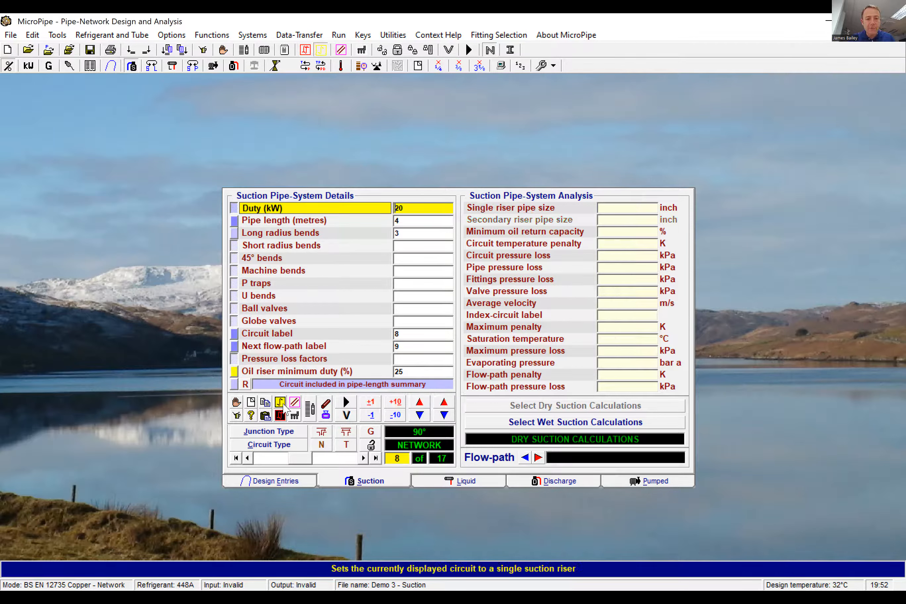
{"action": "left_click", "coordinate": [345, 404]}
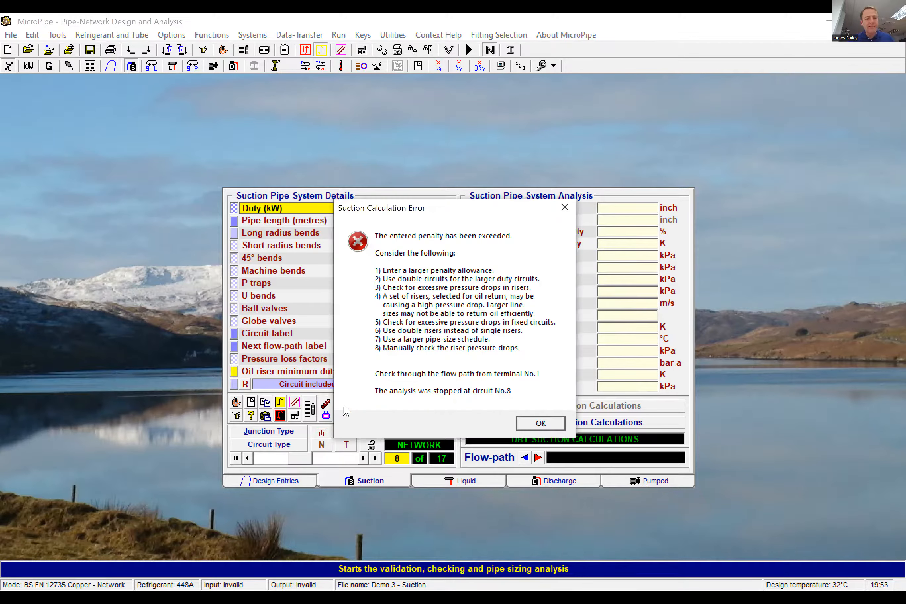
{"action": "left_click", "coordinate": [545, 423]}
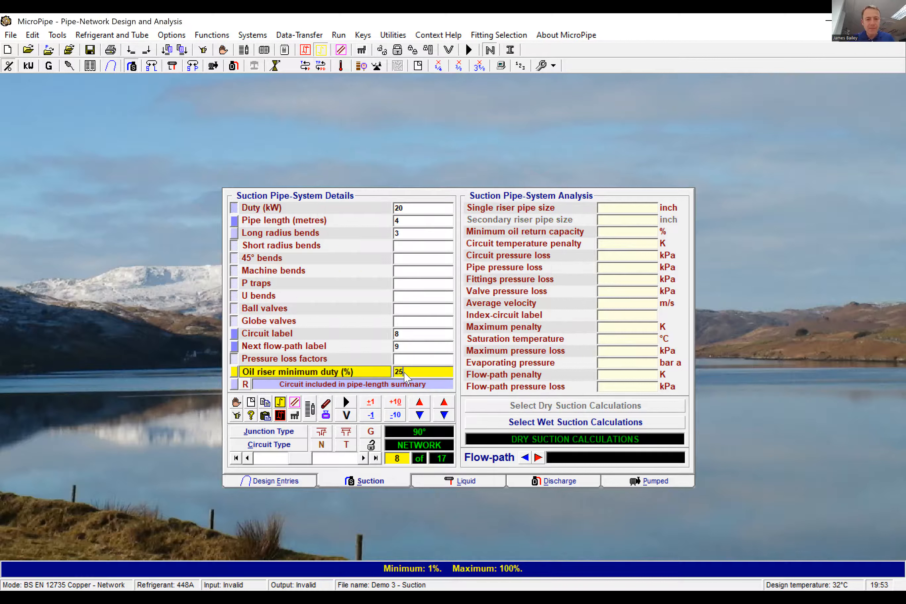
{"action": "type", "text": "40"}
{"action": "left_click", "coordinate": [341, 402]}
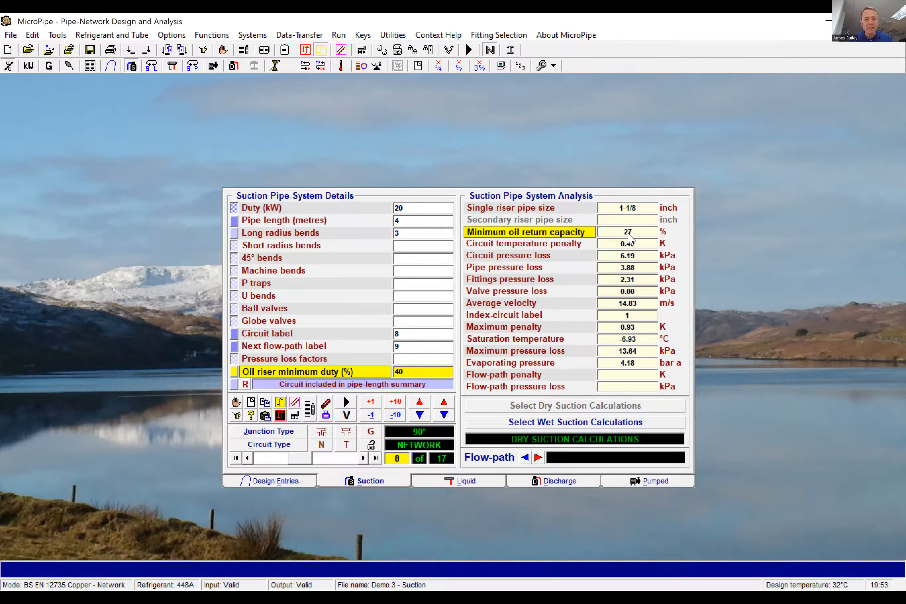
Step: Go through the suction circuits up to terminal circuit 13 to examine their analysis results
{"action": "left_click", "coordinate": [363, 458]}
{"action": "left_click", "coordinate": [363, 458]}
{"action": "left_click", "coordinate": [363, 458]}
{"action": "left_click", "coordinate": [363, 458]}
{"action": "left_click", "coordinate": [363, 458]}
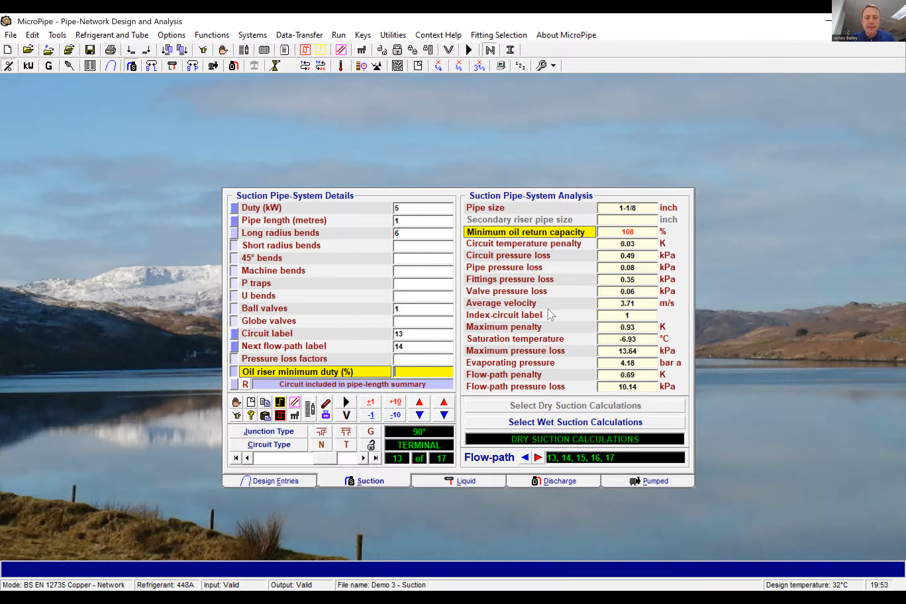
Step: Clear any fixed pipe sizes in the suction network and fix all circuits at their calculated sizes
{"action": "left_click", "coordinate": [371, 445]}
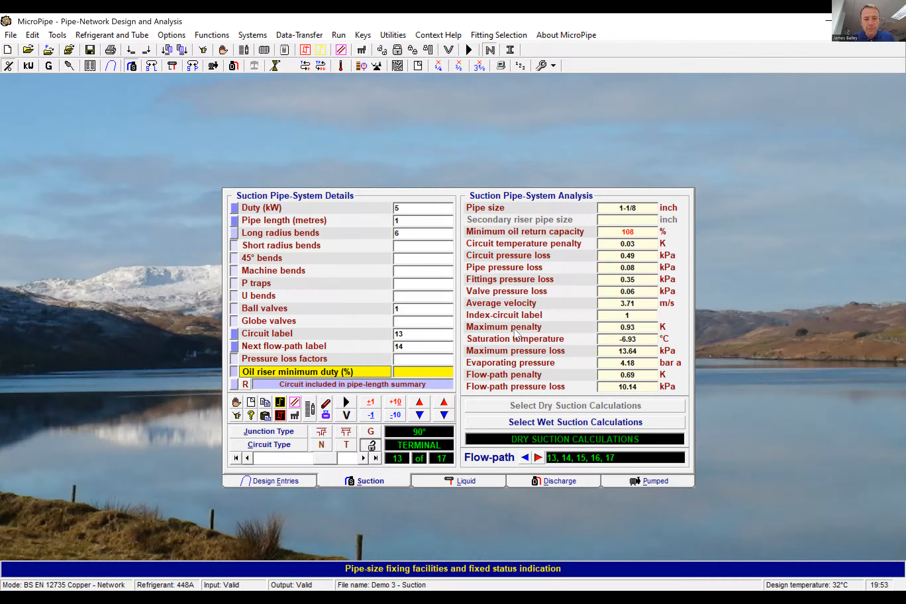
{"action": "left_click", "coordinate": [524, 324]}
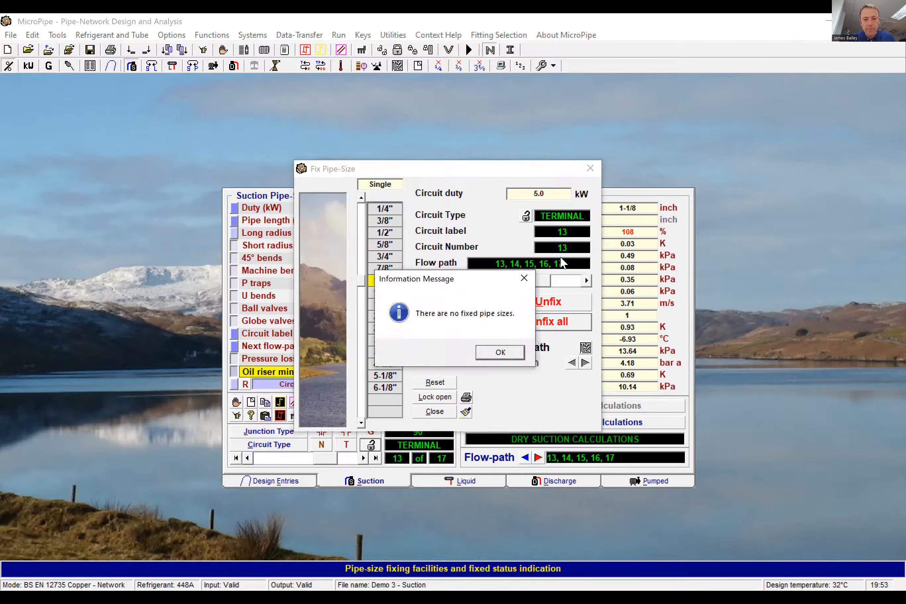
{"action": "left_click", "coordinate": [524, 278]}
{"action": "left_click", "coordinate": [476, 326]}
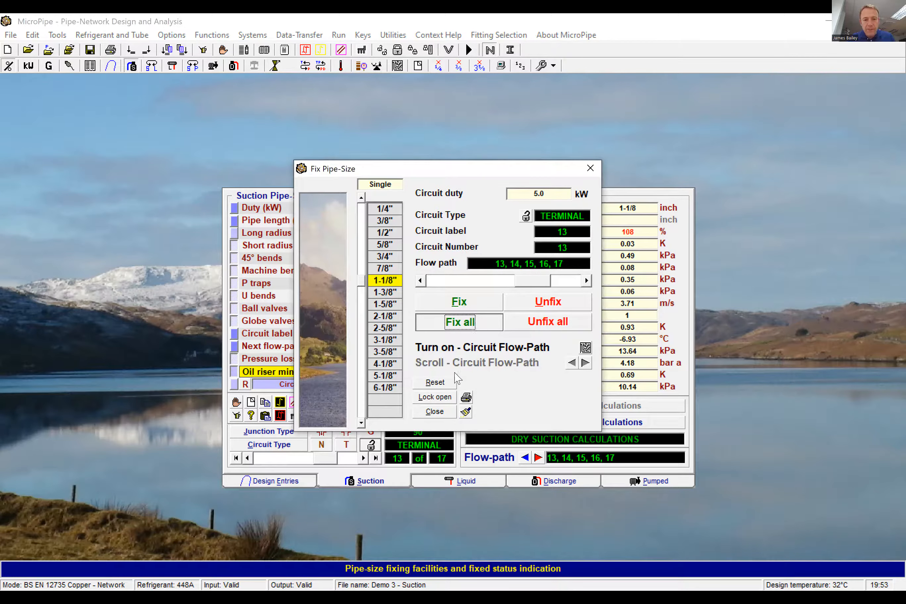
{"action": "left_click", "coordinate": [453, 358]}
Step: Fix the pipe size of suction terminal circuits 1 and 2 at 7/8"
{"action": "left_click_drag", "start_coordinate": [322, 459], "coordinate": [265, 458]}
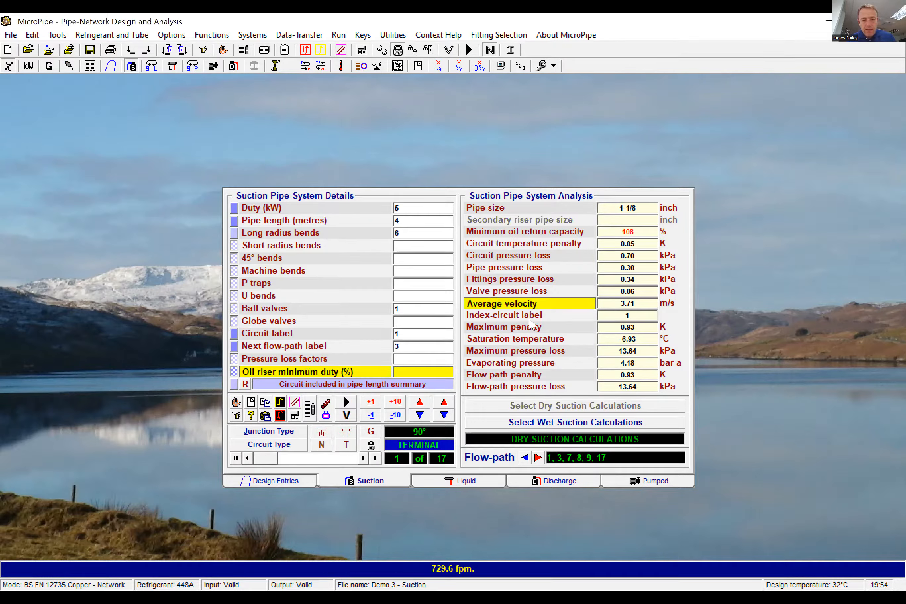
{"action": "left_click", "coordinate": [376, 444]}
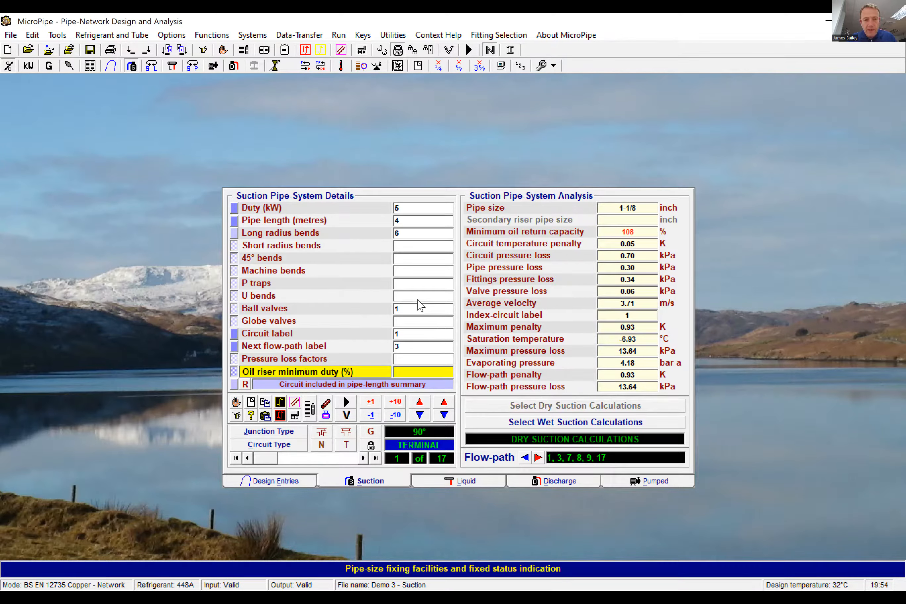
{"action": "left_click", "coordinate": [437, 302]}
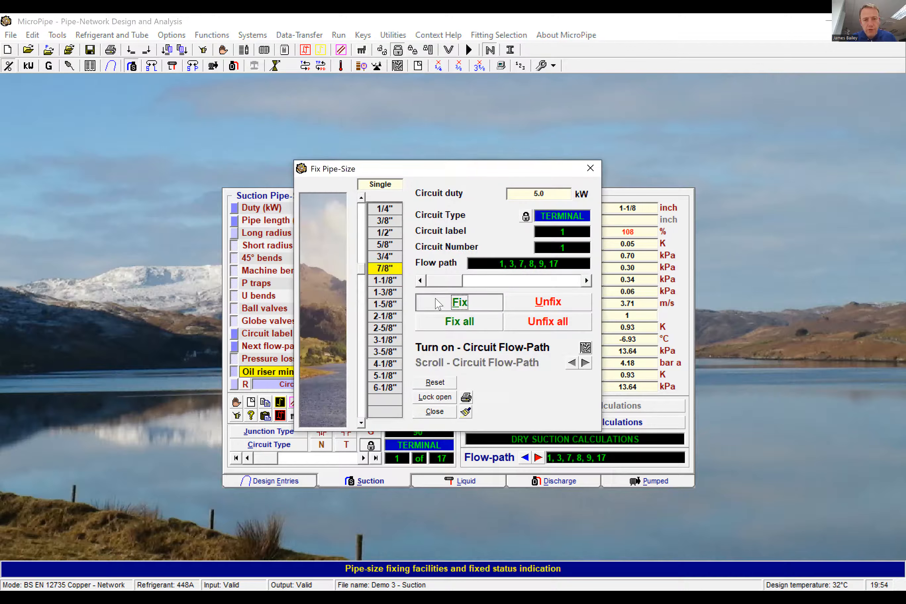
{"action": "left_click", "coordinate": [363, 458]}
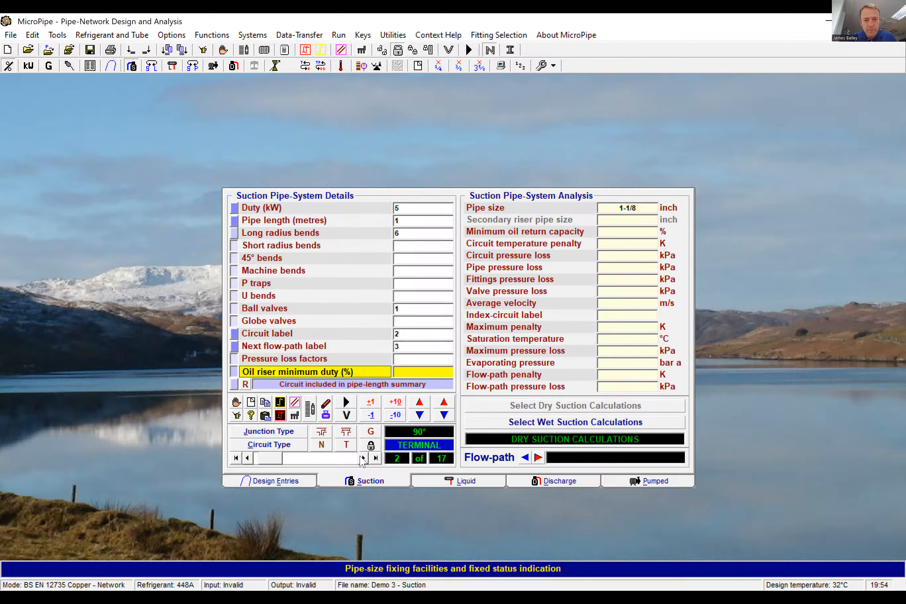
{"action": "left_click", "coordinate": [371, 446]}
{"action": "left_click", "coordinate": [389, 267]}
{"action": "left_click", "coordinate": [444, 299]}
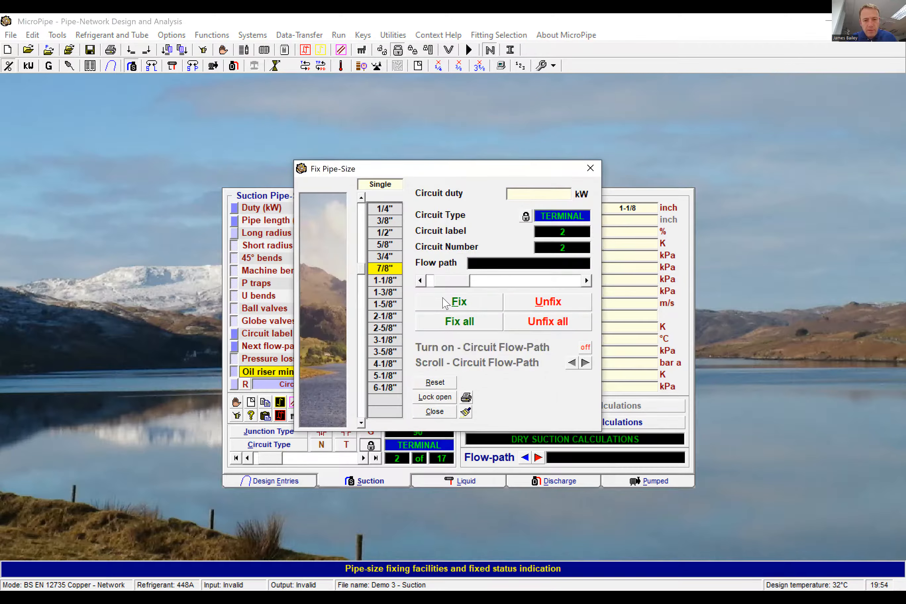
Step: Fix the pipe size of suction terminal circuits 4 and 5 at 7/8"
{"action": "left_click", "coordinate": [365, 458]}
{"action": "left_click", "coordinate": [365, 458]}
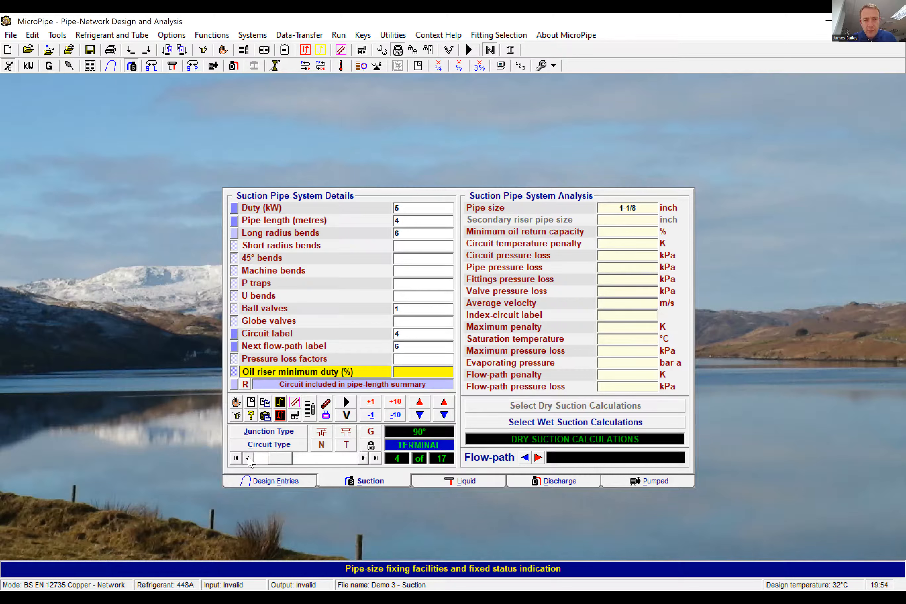
{"action": "left_click", "coordinate": [372, 444]}
{"action": "left_click", "coordinate": [449, 306]}
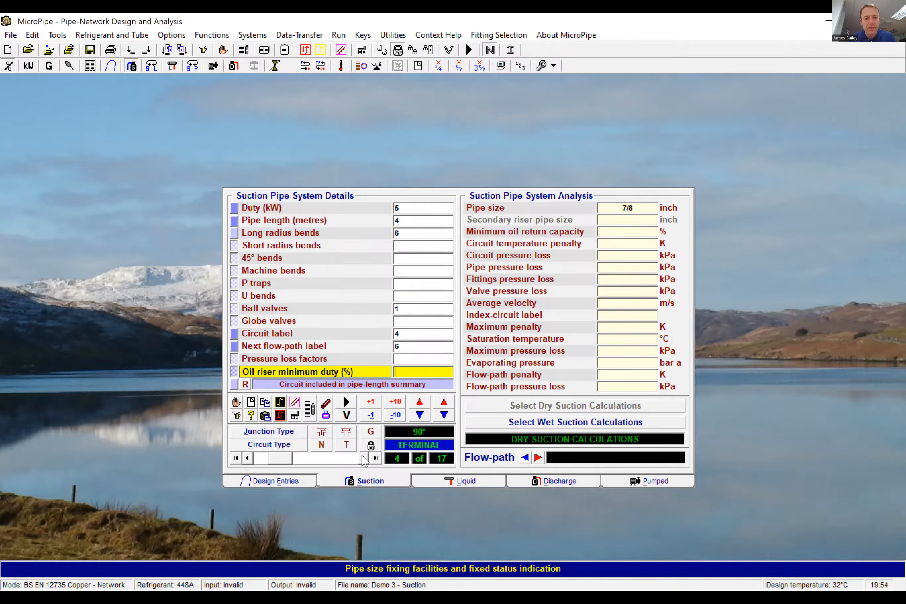
{"action": "left_click", "coordinate": [363, 459]}
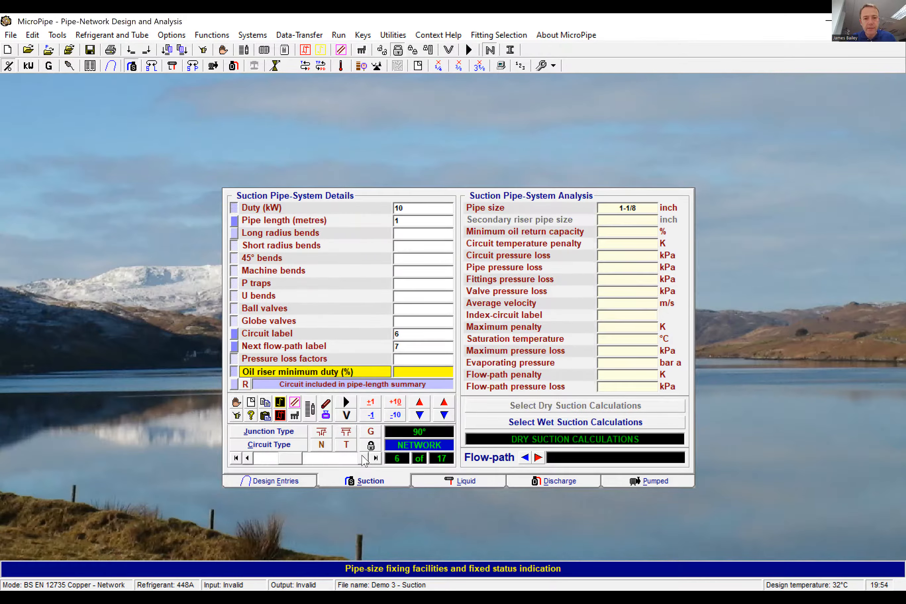
{"action": "left_click", "coordinate": [248, 458]}
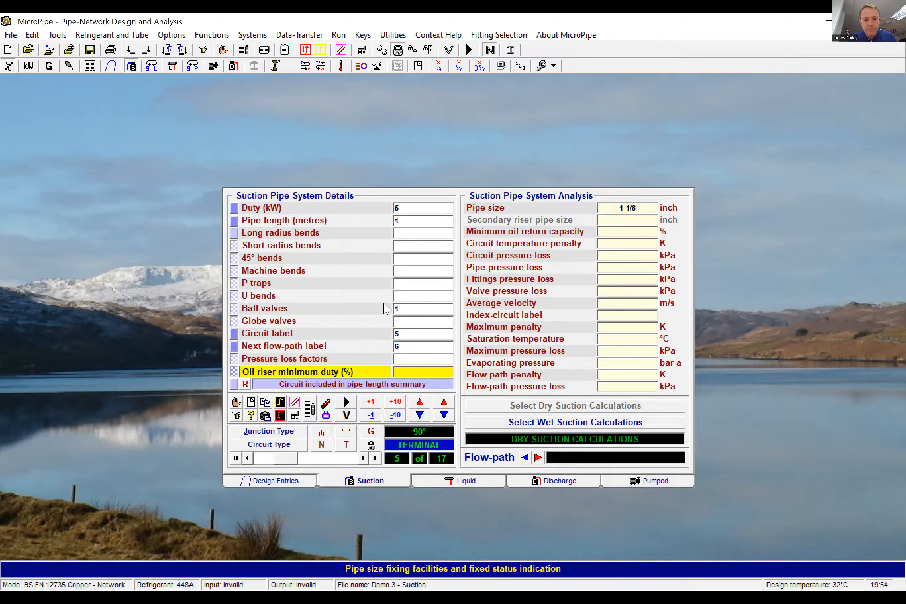
{"action": "left_click", "coordinate": [371, 445]}
{"action": "left_click", "coordinate": [385, 268]}
{"action": "left_click", "coordinate": [444, 297]}
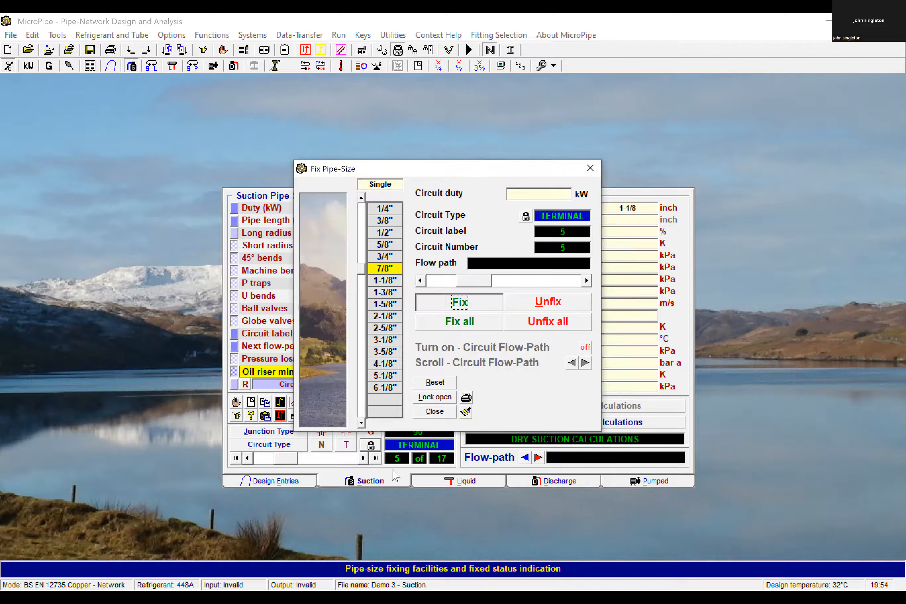
Step: Fix the pipe size of suction terminal circuits 10 and 11 at 7/8"
{"action": "left_click", "coordinate": [363, 458]}
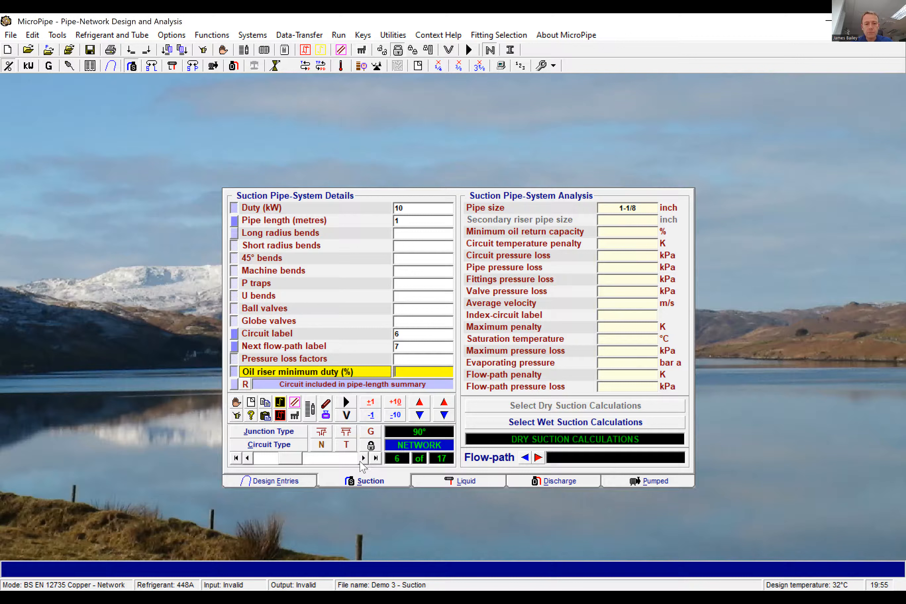
{"action": "left_click", "coordinate": [360, 461]}
{"action": "left_click", "coordinate": [360, 461]}
{"action": "left_click", "coordinate": [361, 461]}
{"action": "left_click", "coordinate": [360, 461]}
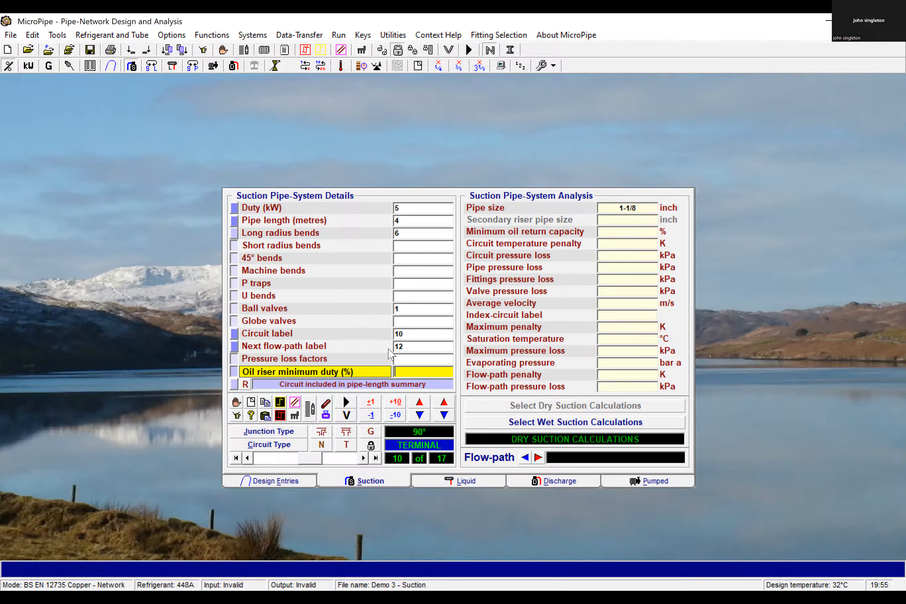
{"action": "left_click", "coordinate": [371, 446]}
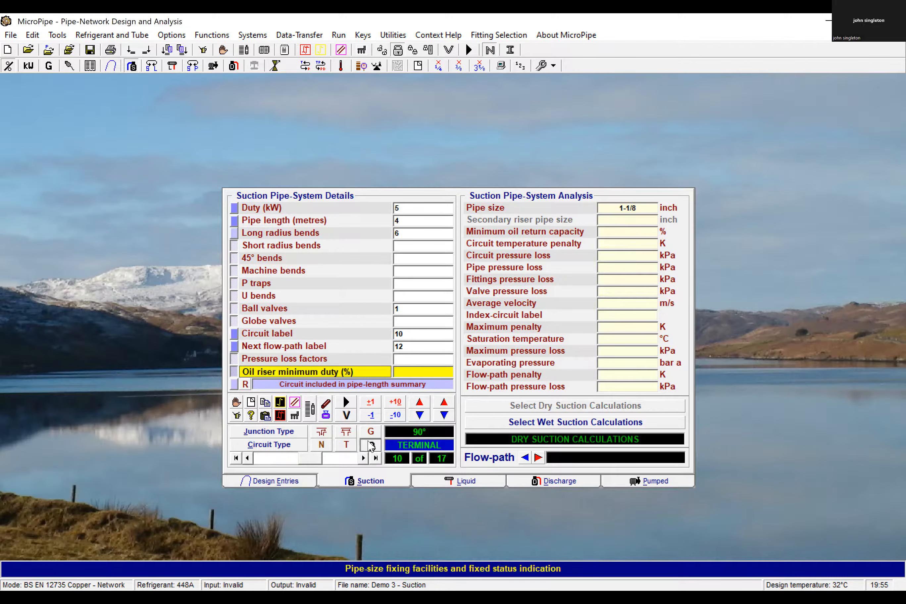
{"action": "left_click", "coordinate": [423, 305]}
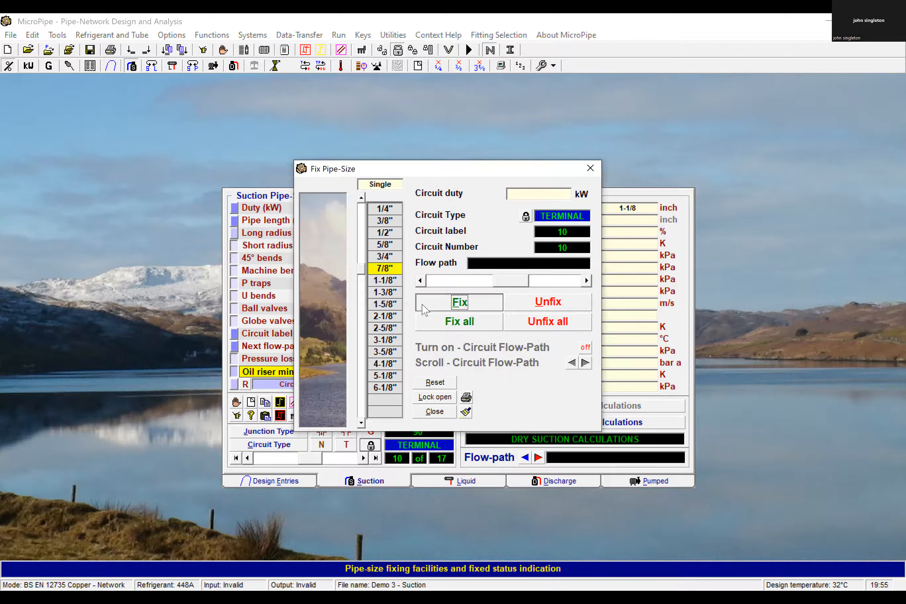
{"action": "left_click", "coordinate": [359, 461]}
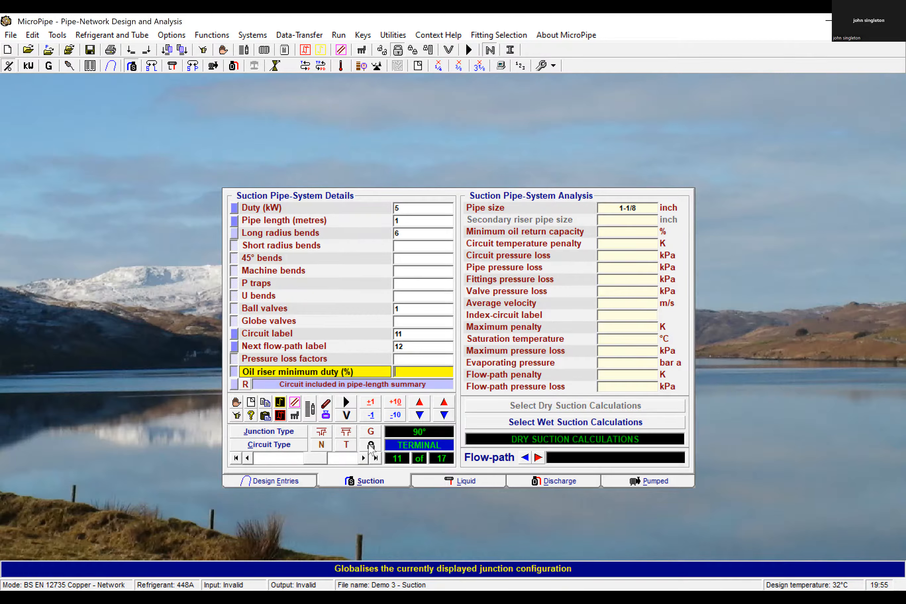
{"action": "left_click", "coordinate": [382, 270]}
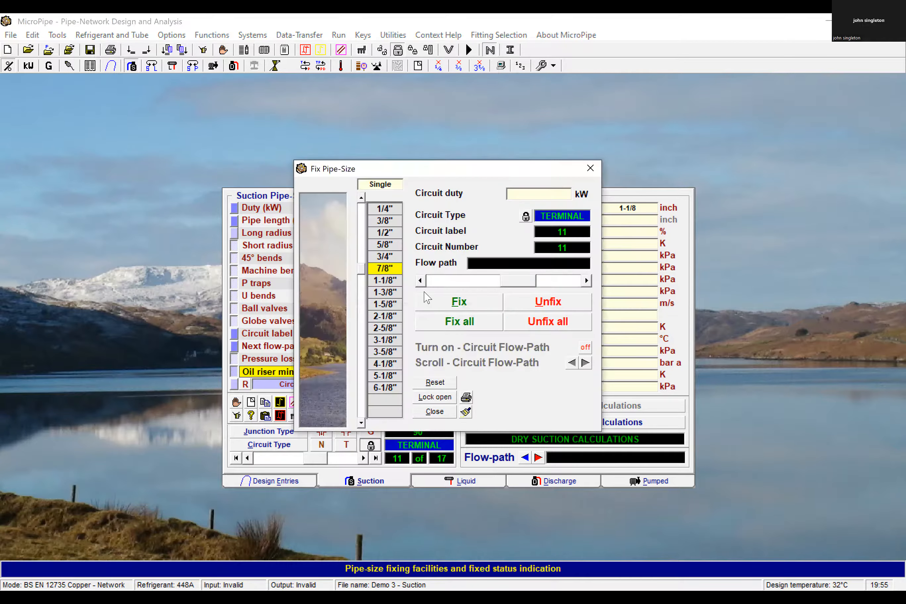
{"action": "left_click", "coordinate": [432, 300]}
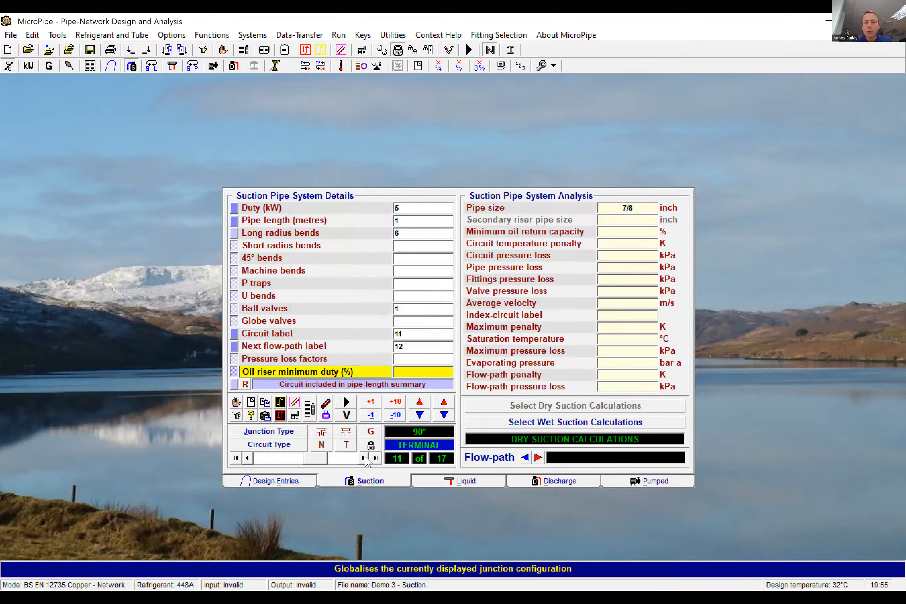
Step: Fix the pipe size of suction terminal circuit 13 at 7/8"
{"action": "left_click", "coordinate": [363, 458]}
{"action": "left_click", "coordinate": [363, 458]}
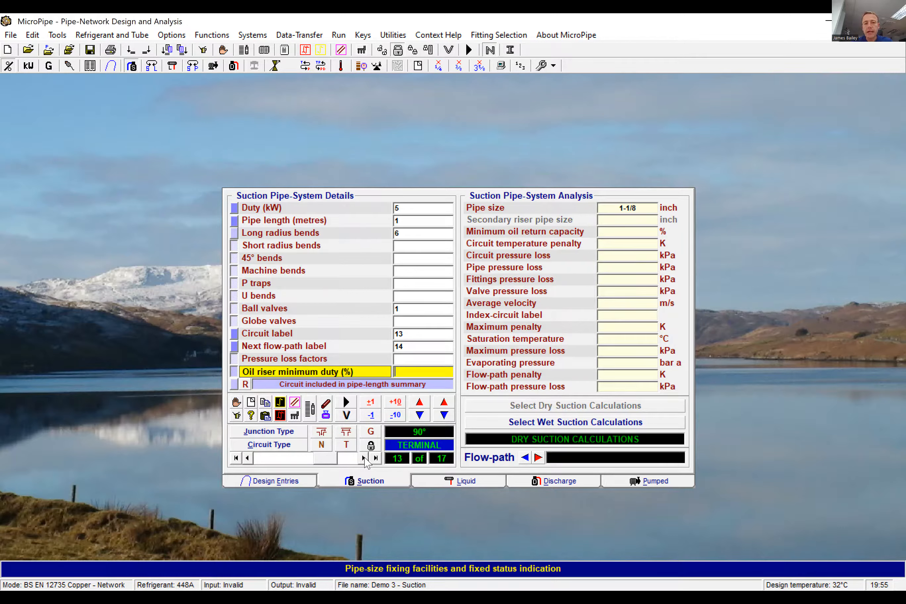
{"action": "left_click", "coordinate": [371, 446]}
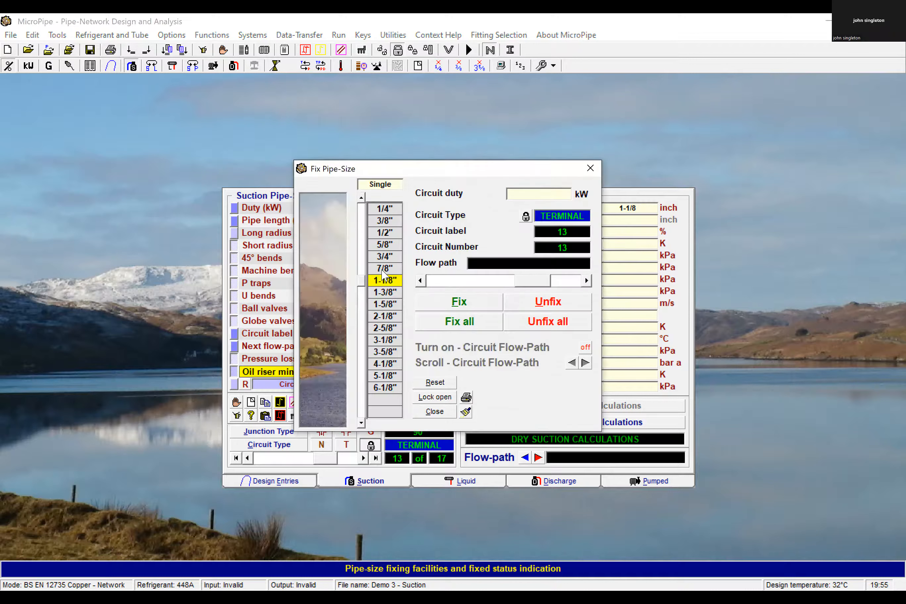
{"action": "key", "text": "Escape"}
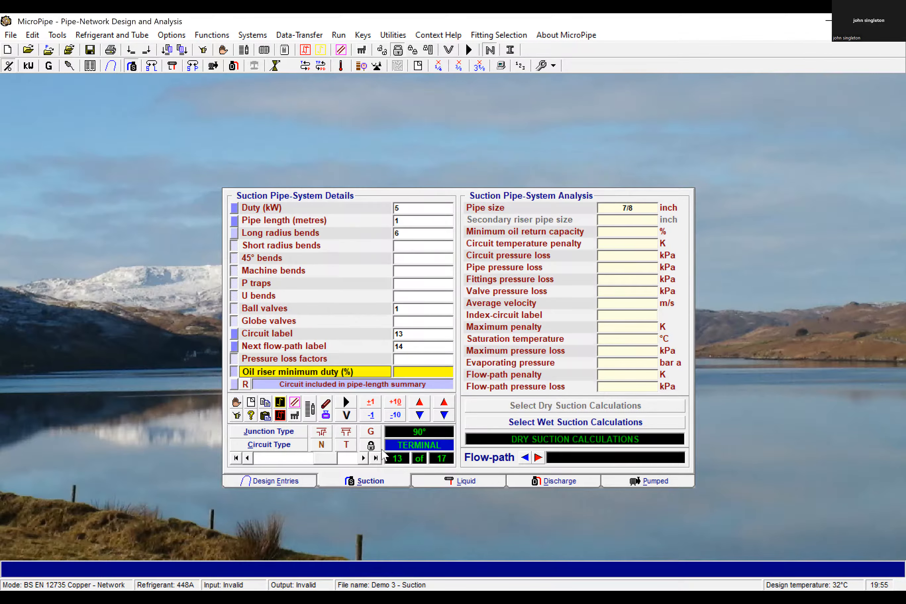
Step: Check the remaining circuits up to circuit 17 and try to run the pipe-sizing analysis with the fixed sizes
{"action": "left_click", "coordinate": [363, 458]}
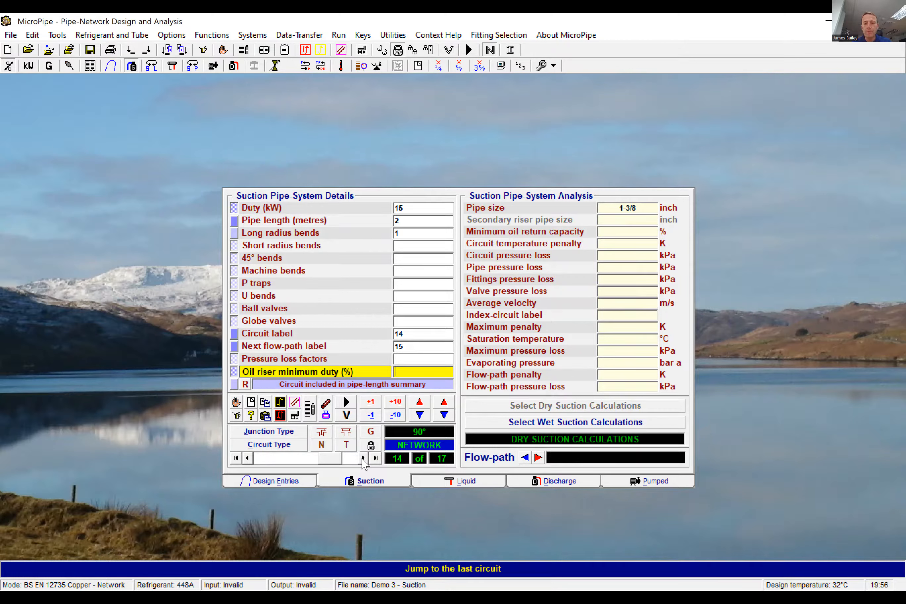
{"action": "left_click", "coordinate": [363, 459]}
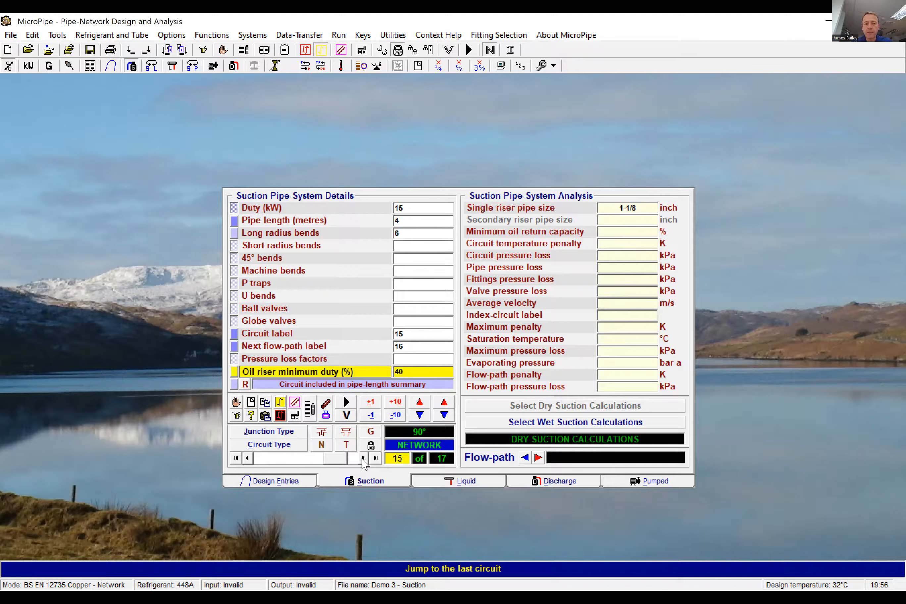
{"action": "left_click", "coordinate": [363, 459]}
{"action": "left_click", "coordinate": [363, 458]}
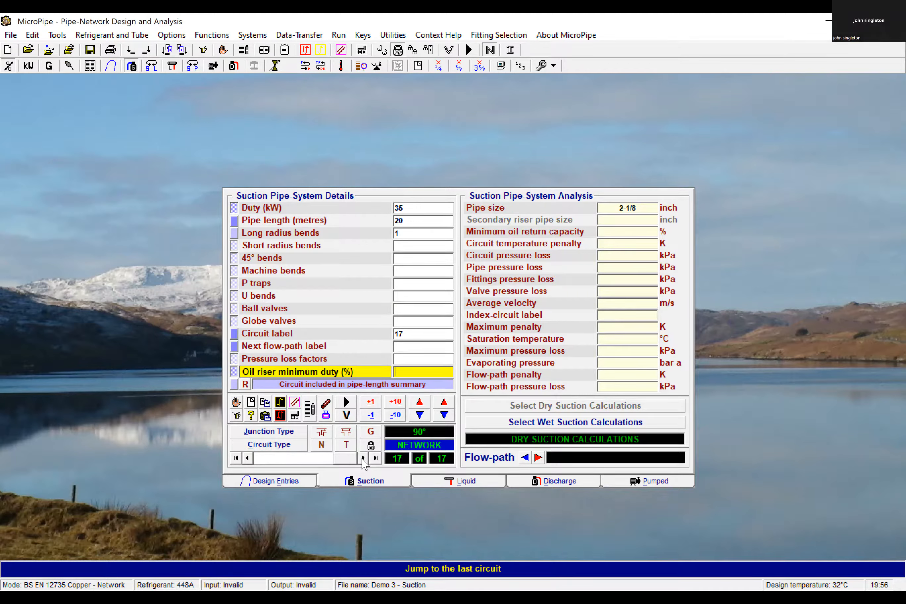
{"action": "left_click", "coordinate": [345, 402]}
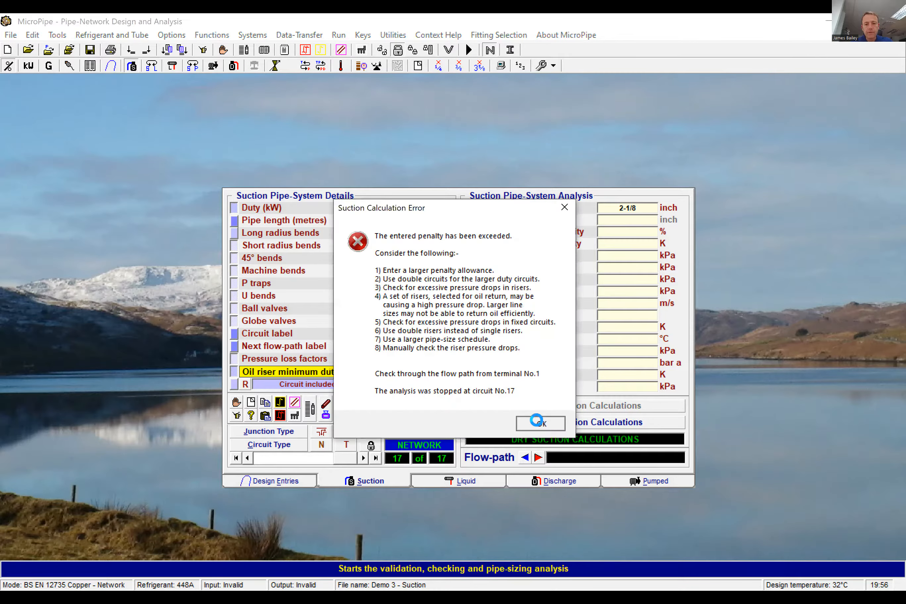
{"action": "left_click", "coordinate": [537, 422]}
Step: Set the dry suction maximum permitted penalty to 1.5 K and rerun the pipe-sizing analysis for the suction network
{"action": "left_click", "coordinate": [297, 483]}
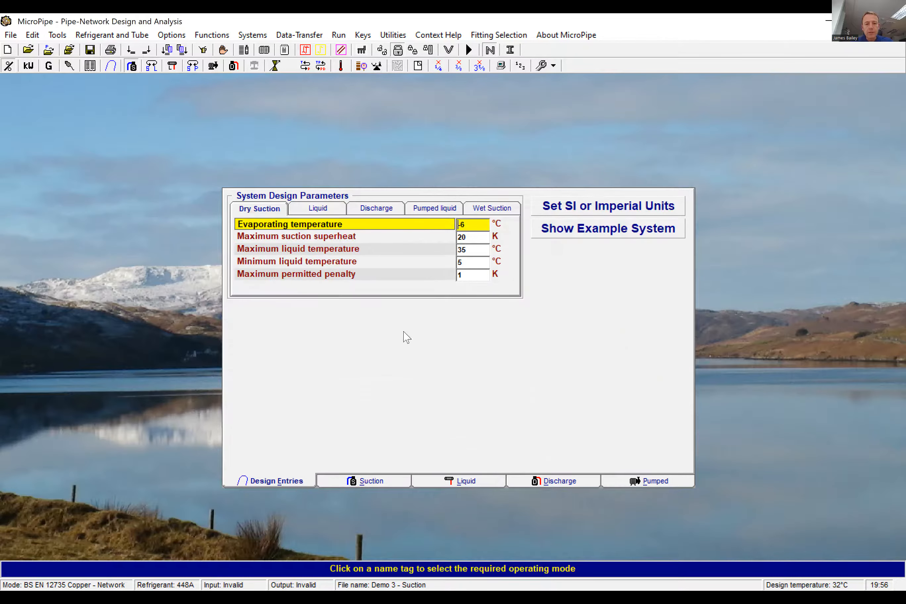
{"action": "left_click", "coordinate": [468, 276]}
{"action": "type", "text": ".5"}
{"action": "left_click", "coordinate": [384, 481]}
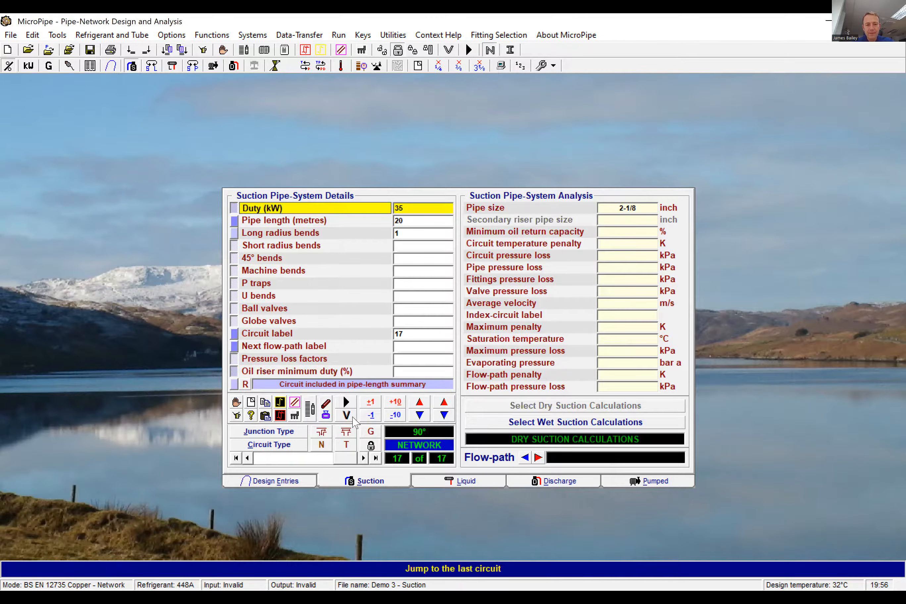
{"action": "left_click", "coordinate": [347, 403]}
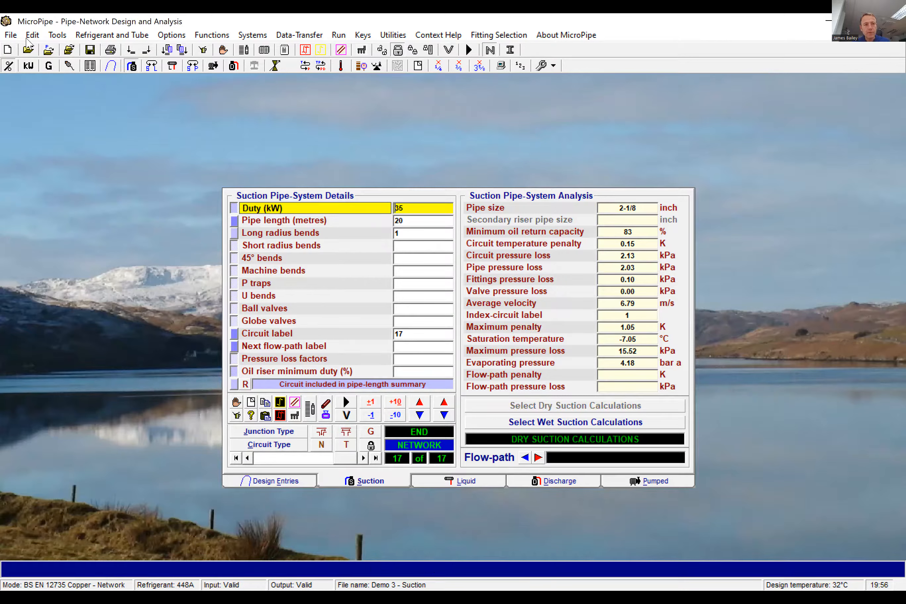
Step: Save the suction project as Demo 3 - Suction with its existing project references, overwriting the earlier file
{"action": "left_click", "coordinate": [15, 36]}
{"action": "left_click", "coordinate": [61, 127]}
{"action": "left_click", "coordinate": [492, 353]}
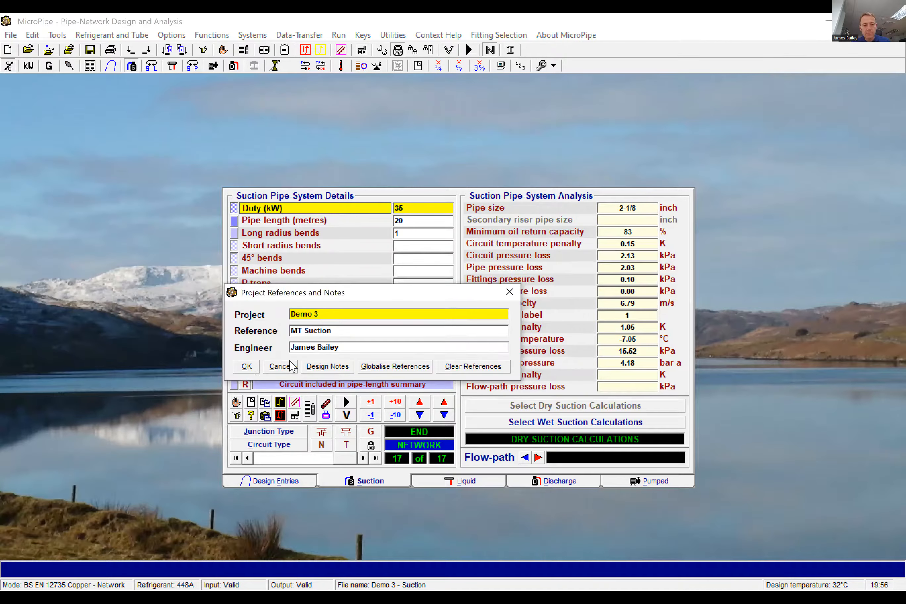
{"action": "left_click", "coordinate": [247, 368]}
{"action": "left_click", "coordinate": [340, 385]}
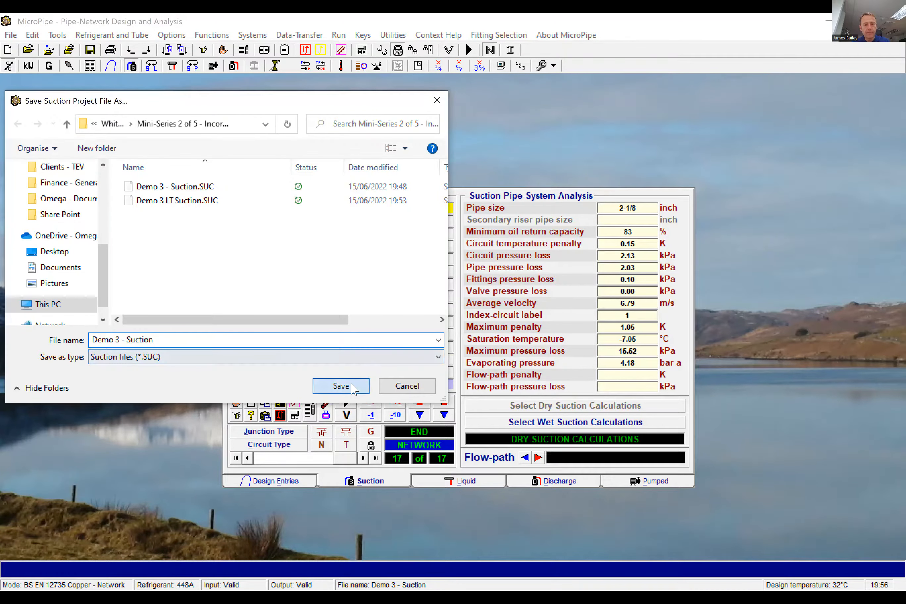
{"action": "left_click", "coordinate": [489, 314]}
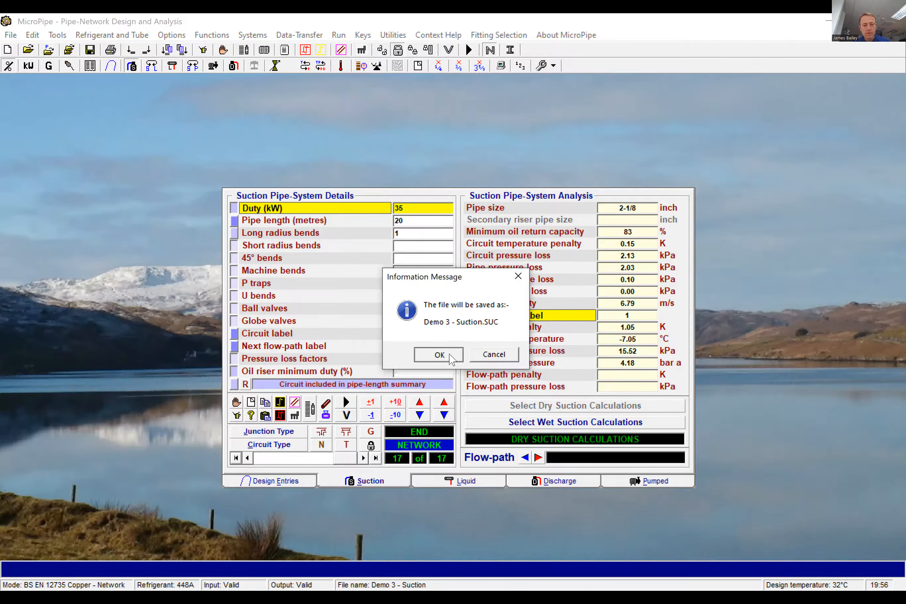
{"action": "left_click", "coordinate": [450, 355]}
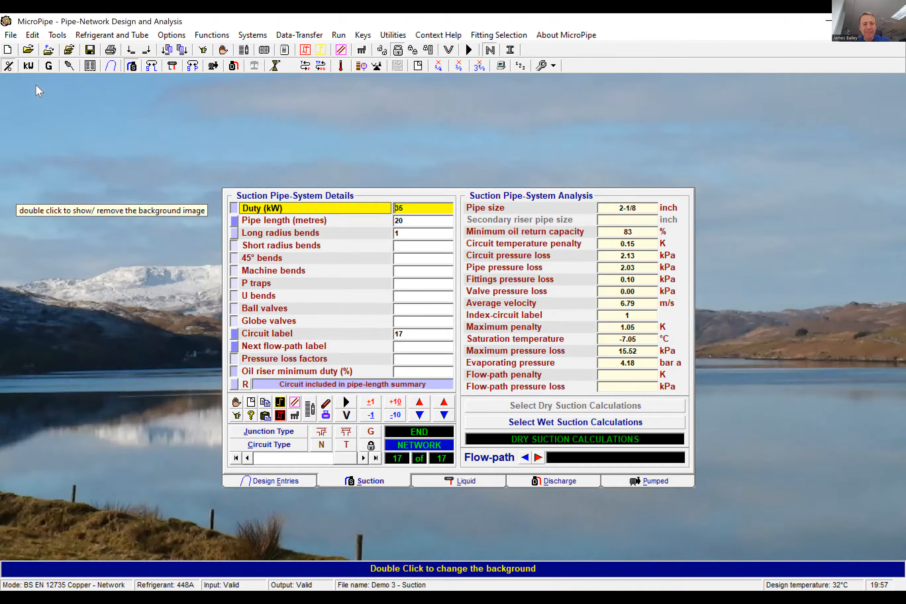
Step: Load the suction project Demo 3 LT Suction.SUC and review its dry suction design parameters and circuits up to circuit 7
{"action": "left_click", "coordinate": [26, 50]}
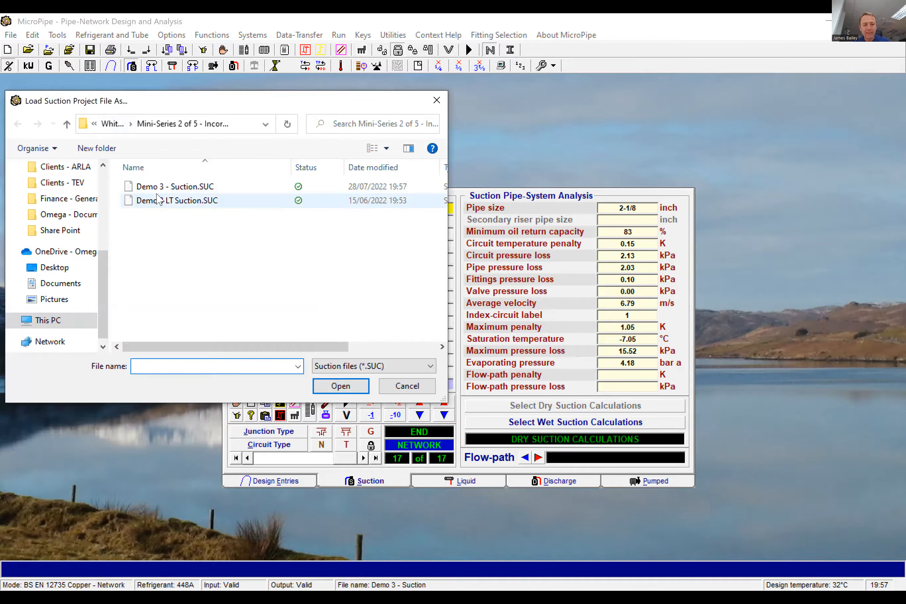
{"action": "left_click", "coordinate": [157, 201]}
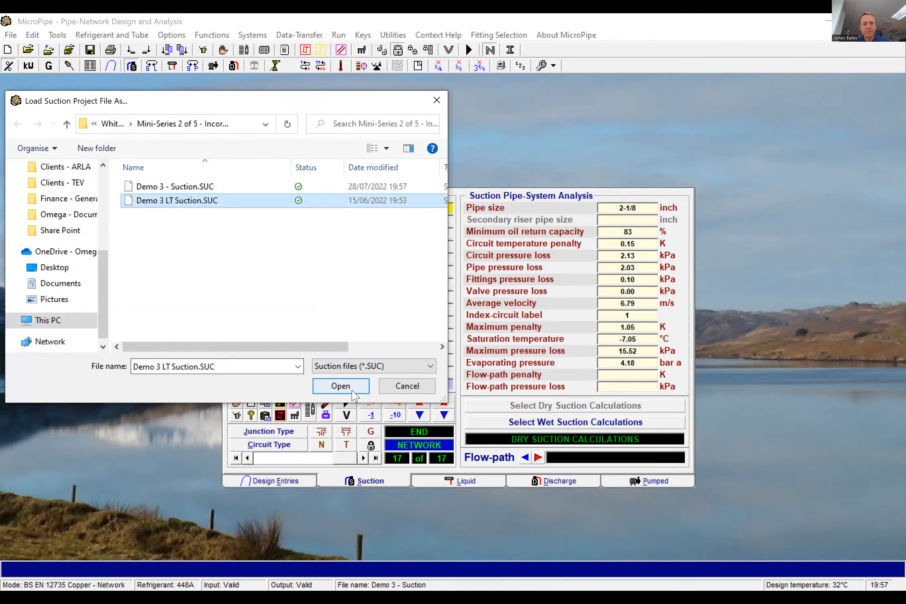
{"action": "left_click", "coordinate": [341, 386]}
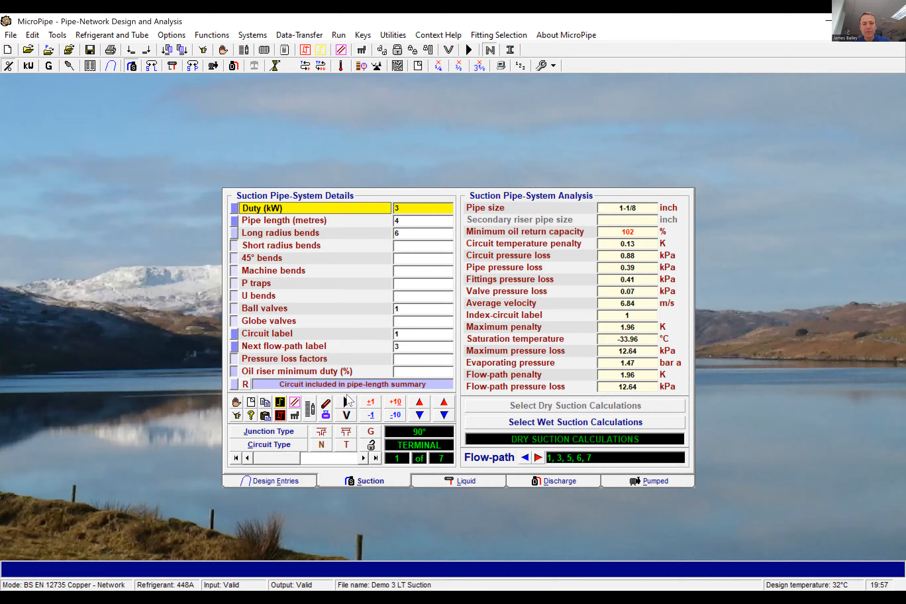
{"action": "left_click", "coordinate": [308, 485]}
{"action": "left_click", "coordinate": [348, 484]}
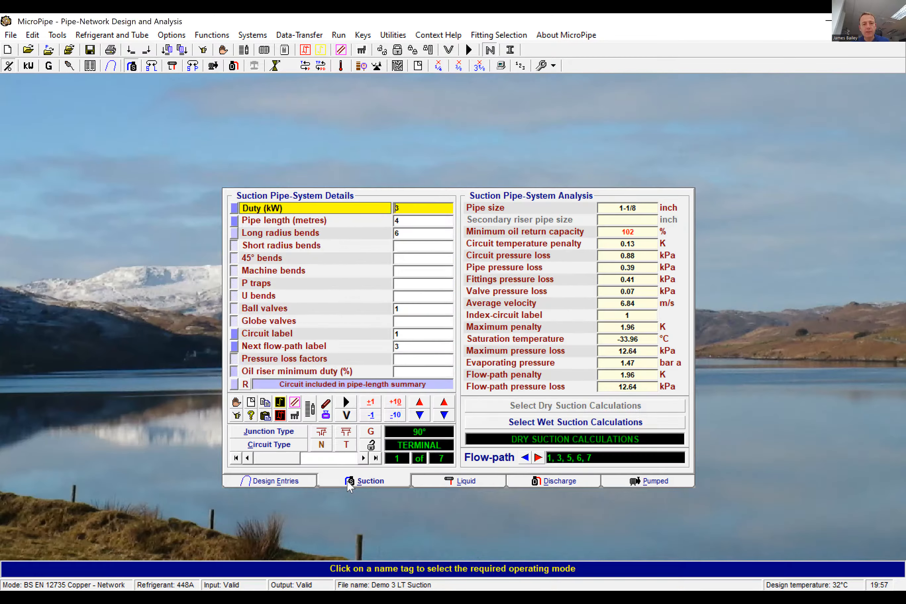
{"action": "left_click", "coordinate": [297, 481]}
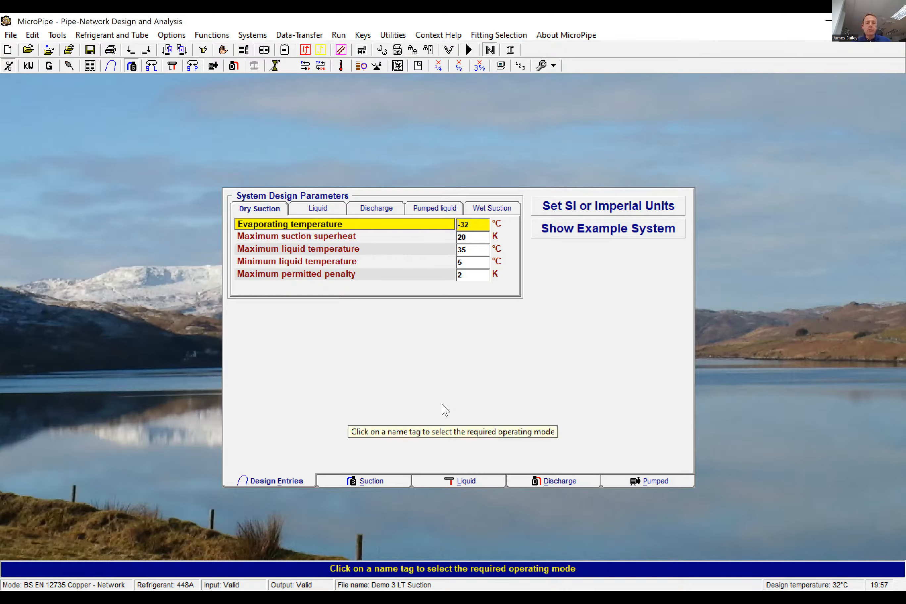
{"action": "left_click", "coordinate": [394, 483]}
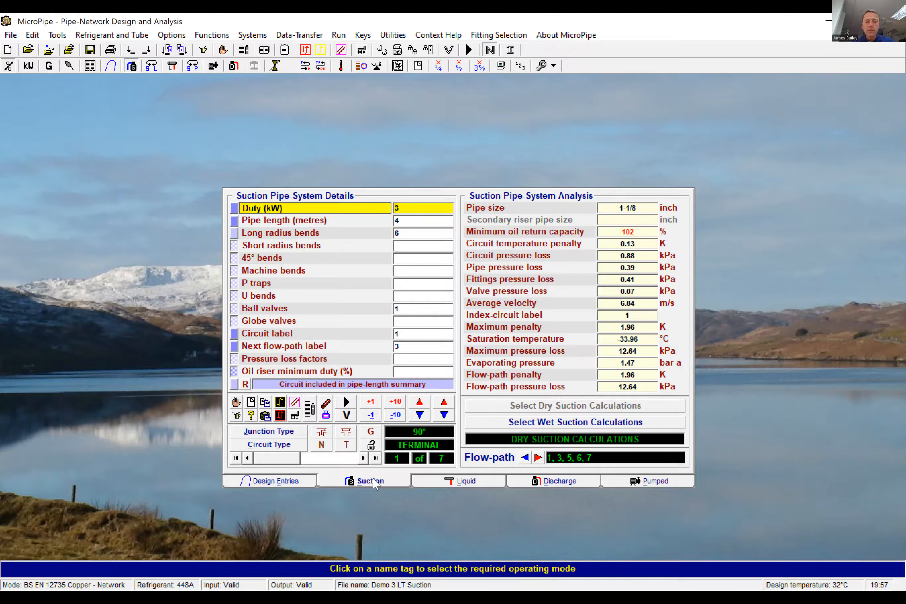
{"action": "left_click_drag", "start_coordinate": [290, 459], "coordinate": [354, 464]}
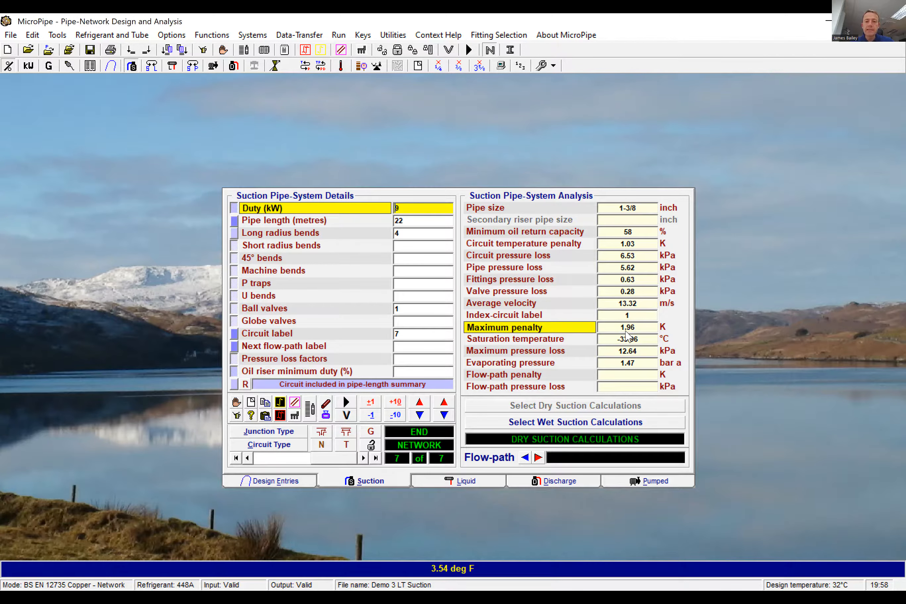
Step: Set the dry suction maximum permitted penalty to 3 K
{"action": "left_click", "coordinate": [300, 482]}
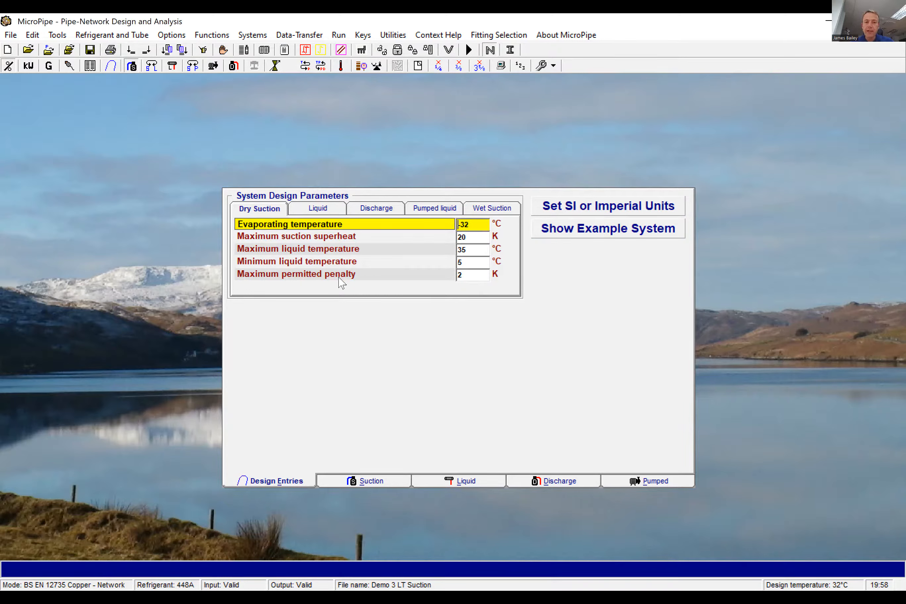
{"action": "left_click", "coordinate": [464, 277]}
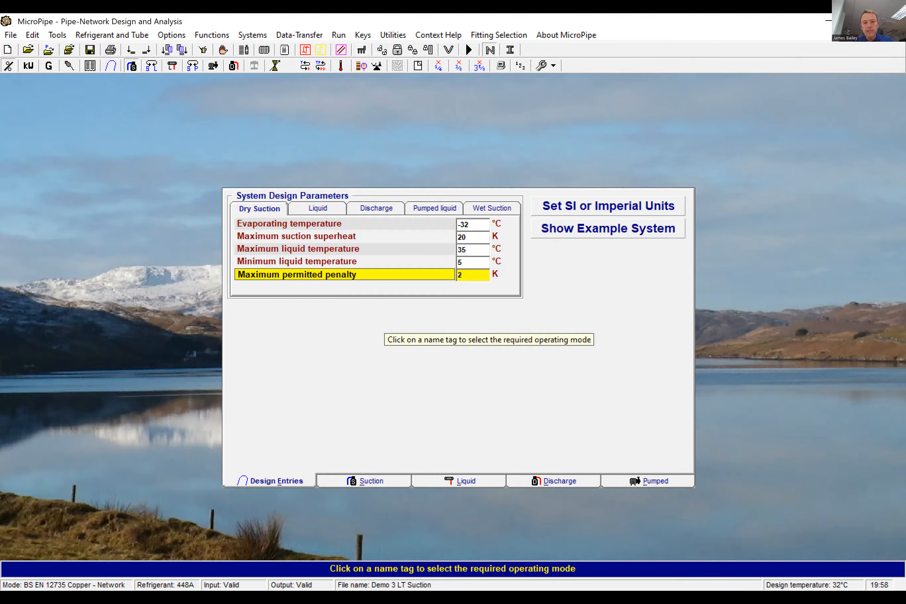
{"action": "key", "text": "BackSpace"}
{"action": "type", "text": "3"}
{"action": "left_click", "coordinate": [451, 481]}
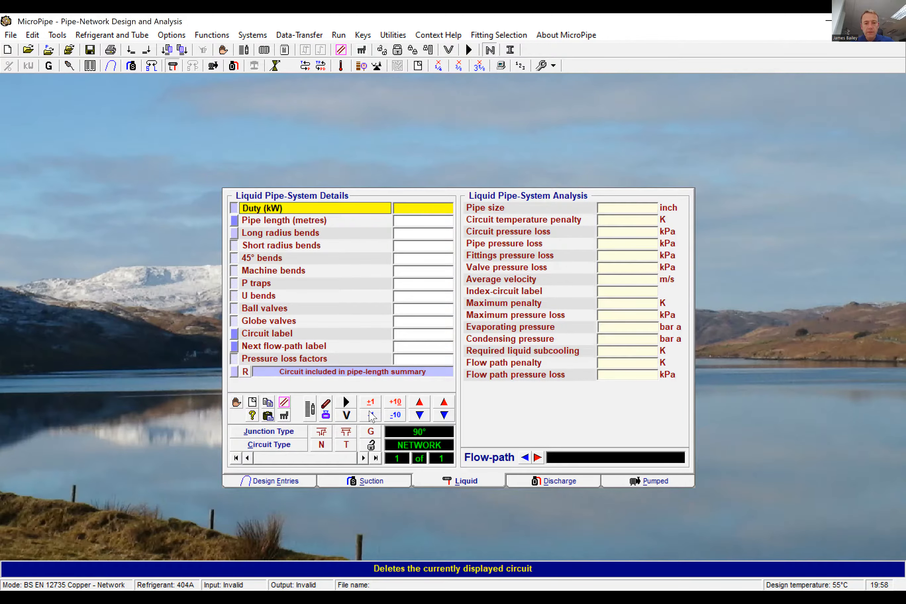
{"action": "left_click", "coordinate": [348, 399]}
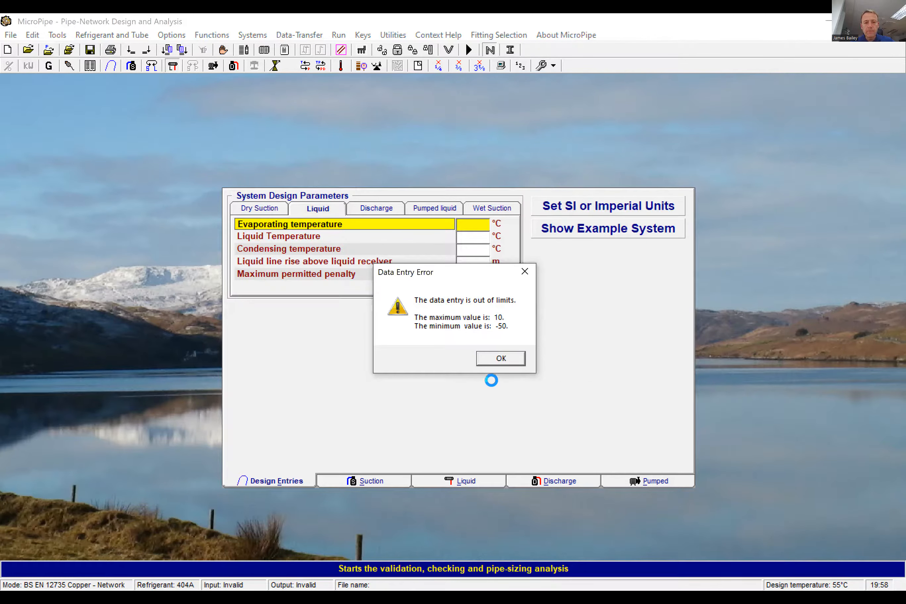
{"action": "left_click", "coordinate": [501, 359]}
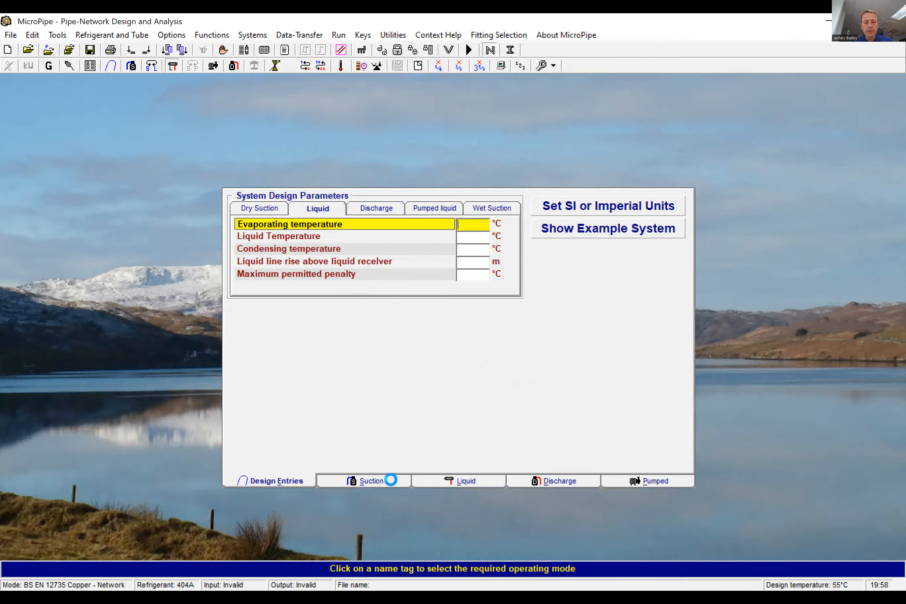
Step: Check the dry suction design parameters and run the pipe-sizing analysis for the suction network
{"action": "left_click", "coordinate": [388, 480]}
{"action": "left_click", "coordinate": [300, 483]}
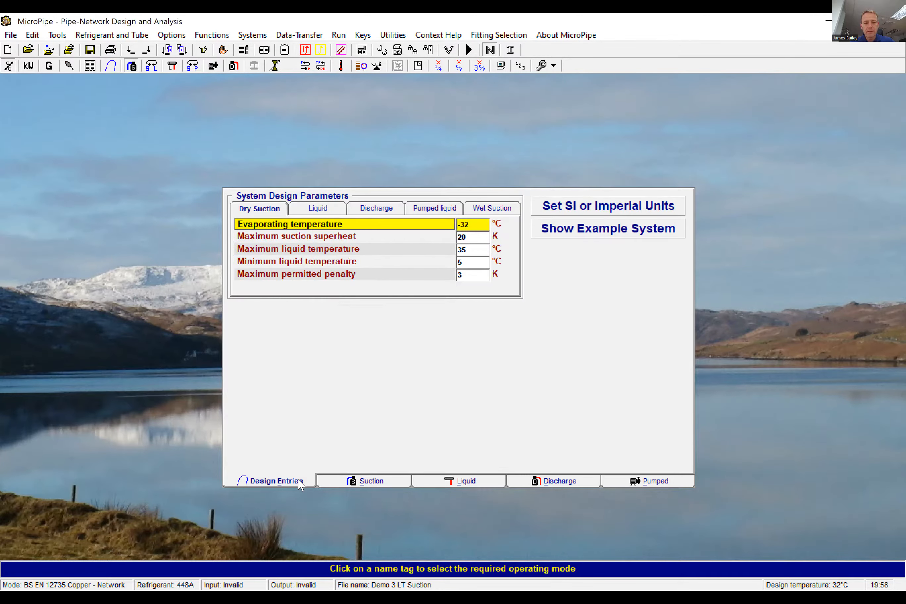
{"action": "left_click", "coordinate": [349, 483]}
{"action": "left_click", "coordinate": [346, 401]}
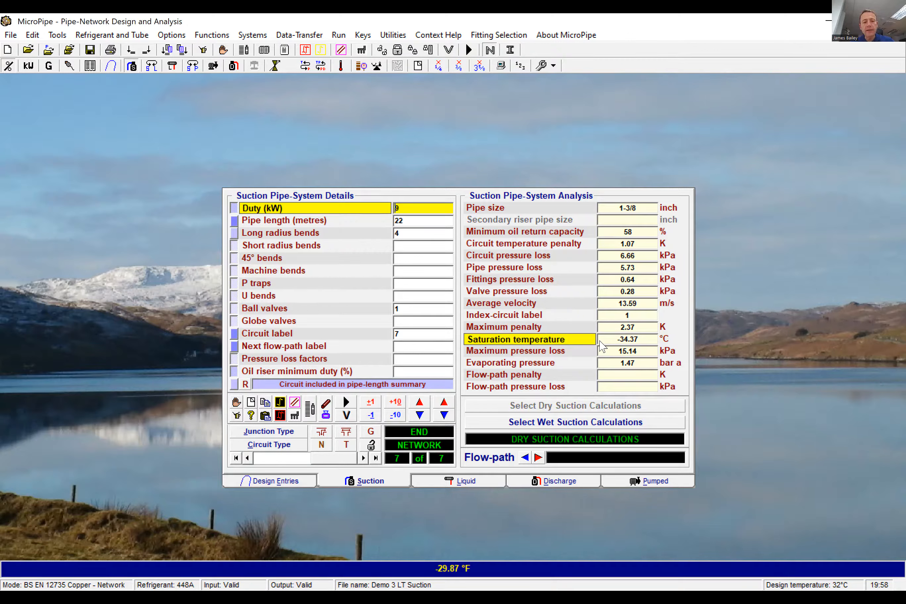
Step: Fix all circuits of the suction network at their calculated pipe sizes, starting from terminal circuit 1
{"action": "left_click", "coordinate": [282, 460]}
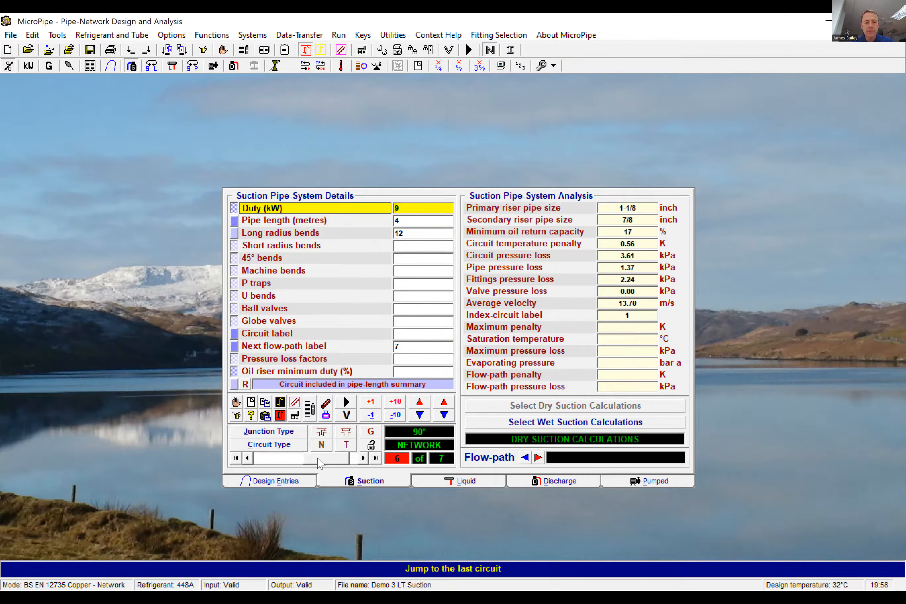
{"action": "left_click", "coordinate": [371, 445]}
{"action": "left_click", "coordinate": [465, 329]}
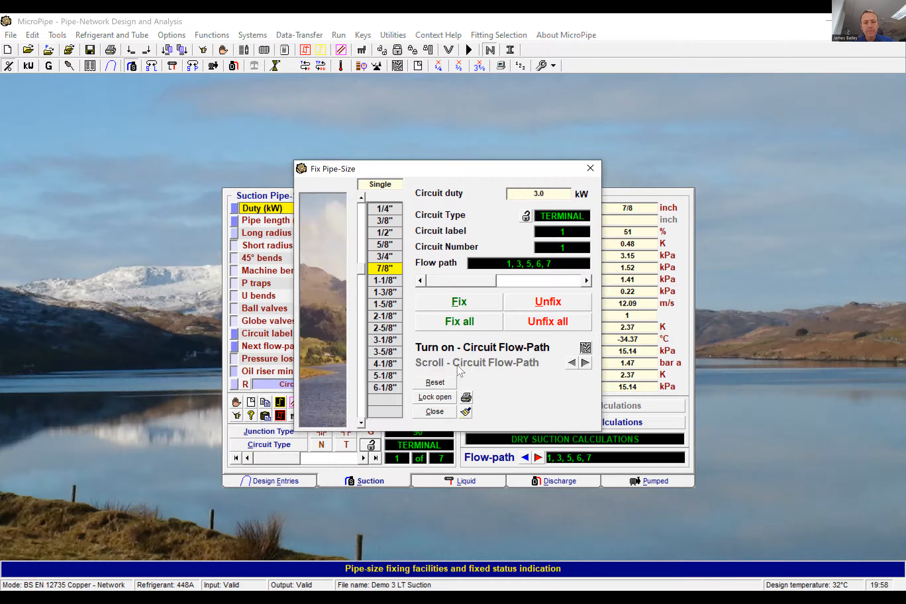
{"action": "left_click", "coordinate": [455, 359]}
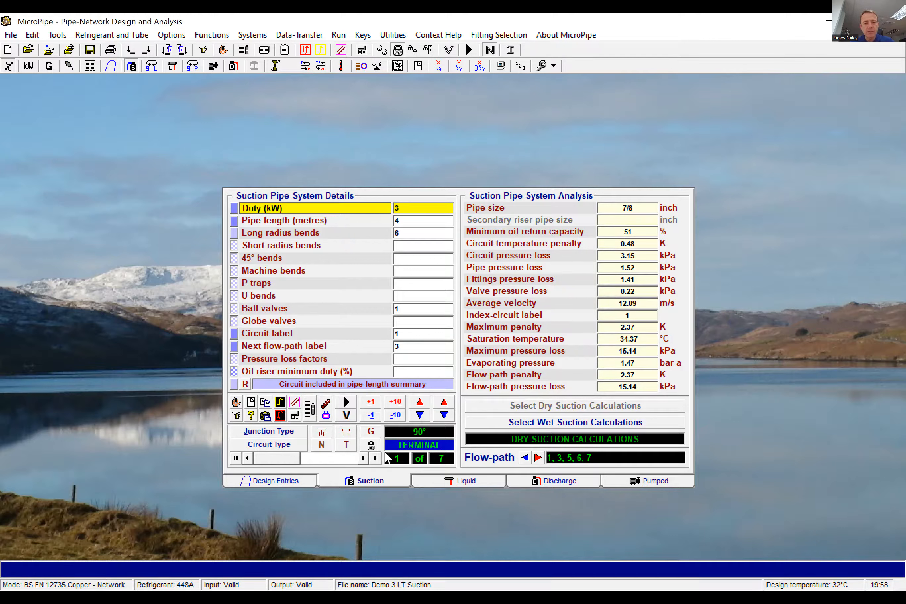
Step: Fix the pipe sizes of suction terminal circuits 1 and 2 at 1-1/8"
{"action": "left_click", "coordinate": [371, 446]}
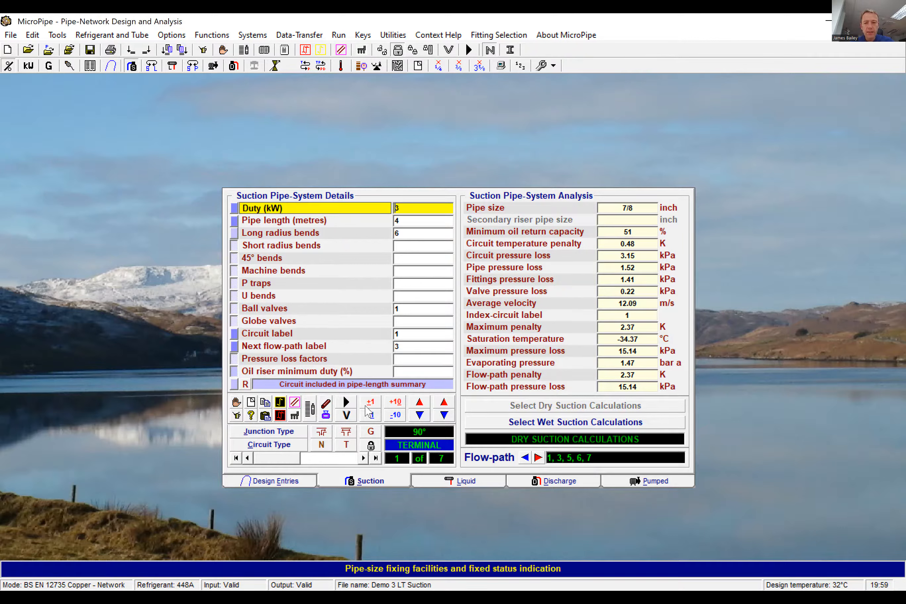
{"action": "left_click", "coordinate": [436, 302]}
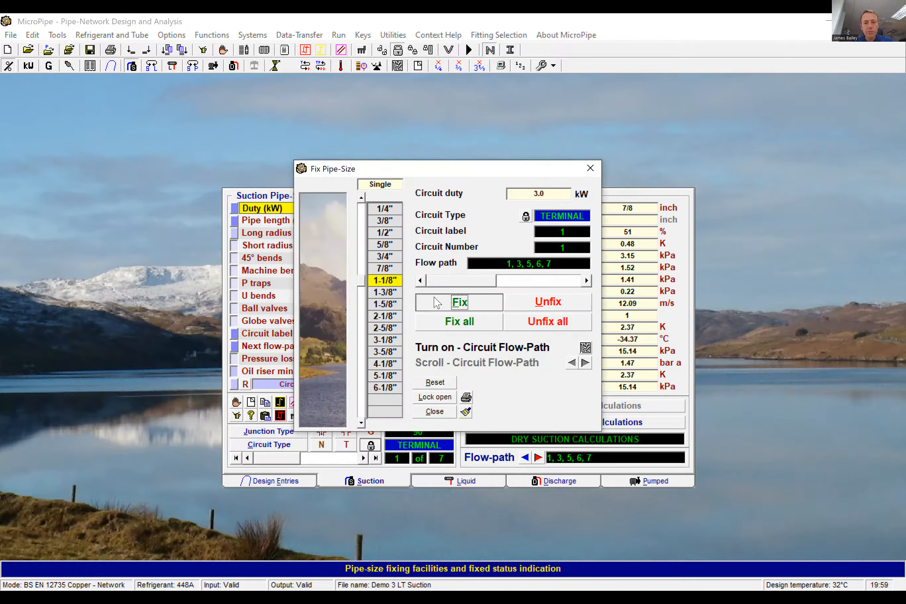
{"action": "left_click", "coordinate": [363, 459]}
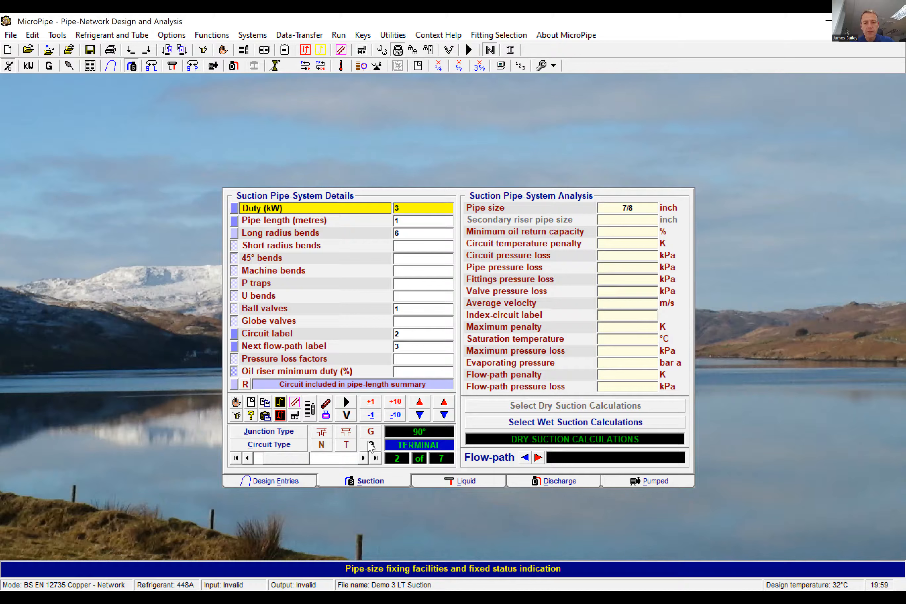
{"action": "left_click", "coordinate": [395, 283]}
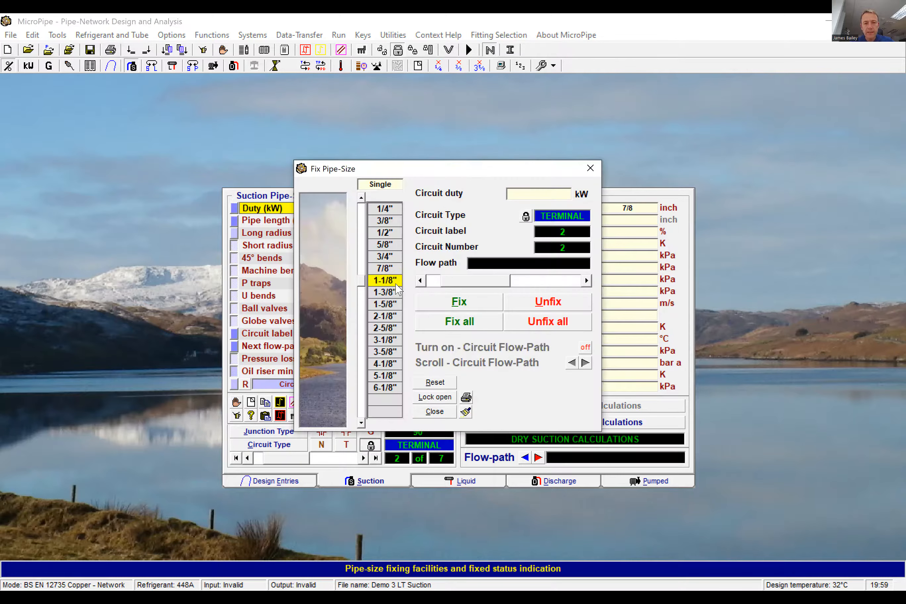
{"action": "left_click", "coordinate": [432, 303]}
Step: Fix the pipe size of suction terminal circuit 4 at 1-1/8" and rerun the pipe-sizing analysis
{"action": "left_click", "coordinate": [364, 458]}
{"action": "left_click", "coordinate": [364, 458]}
{"action": "left_click", "coordinate": [248, 458]}
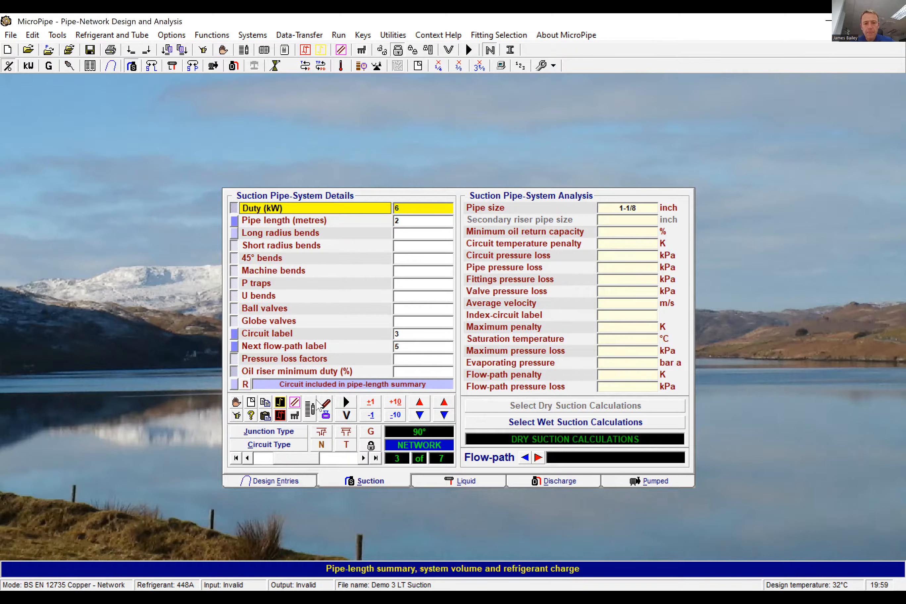
{"action": "left_click", "coordinate": [362, 458]}
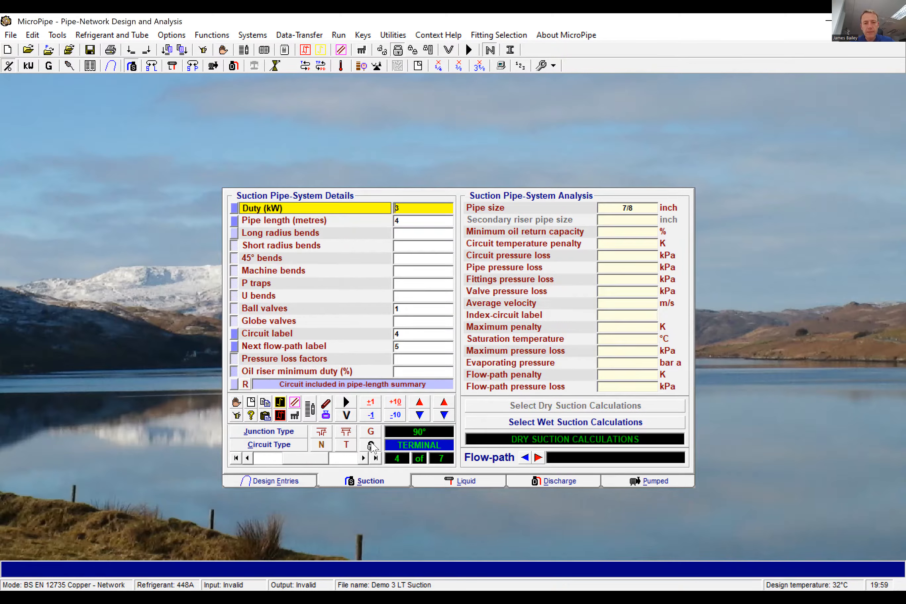
{"action": "left_click", "coordinate": [371, 446]}
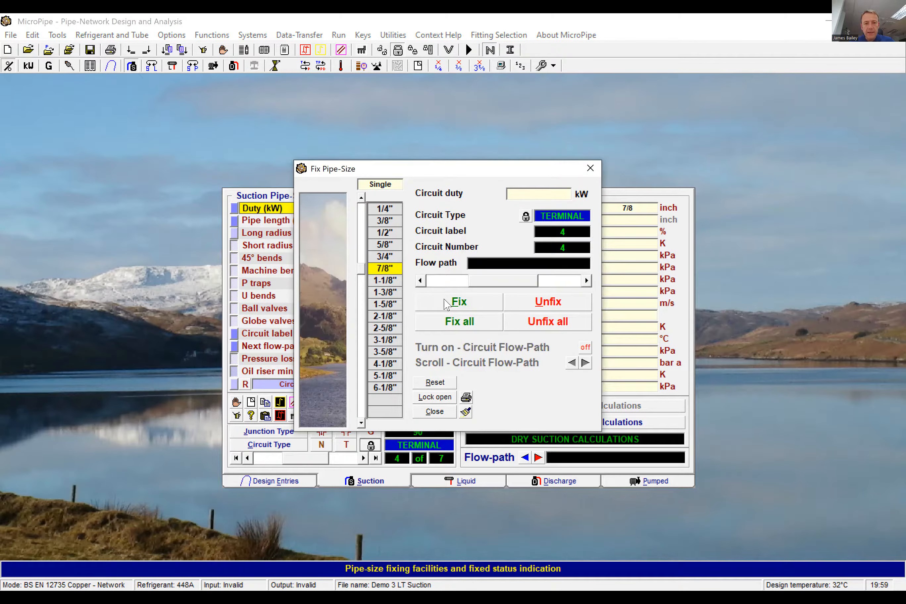
{"action": "left_click", "coordinate": [445, 300]}
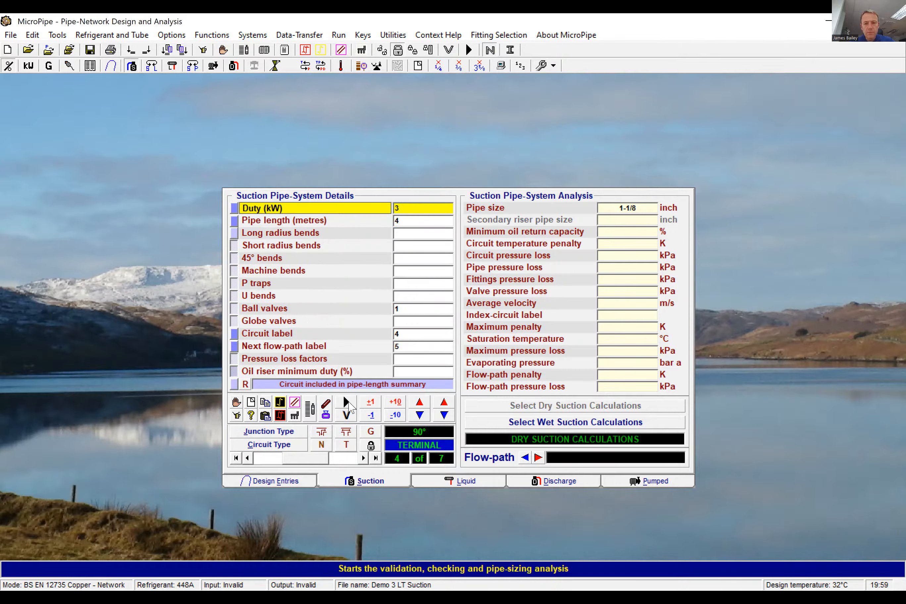
{"action": "left_click", "coordinate": [349, 406]}
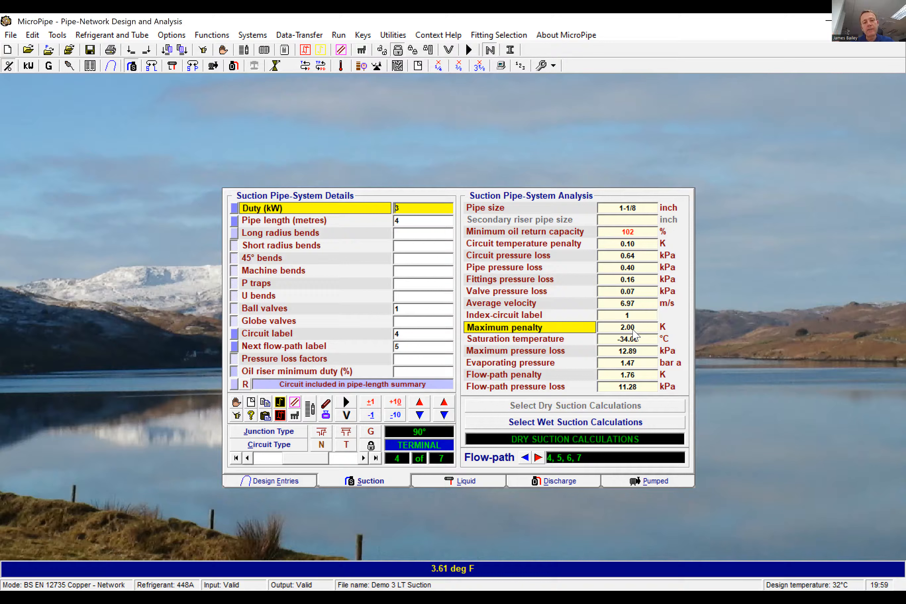
Step: Review circuits 1 to 3, fix the pipe size of network circuit 3 at 1-3/8" and rerun the pipe-sizing analysis
{"action": "left_click", "coordinate": [247, 458]}
{"action": "double_click", "coordinate": [247, 458]}
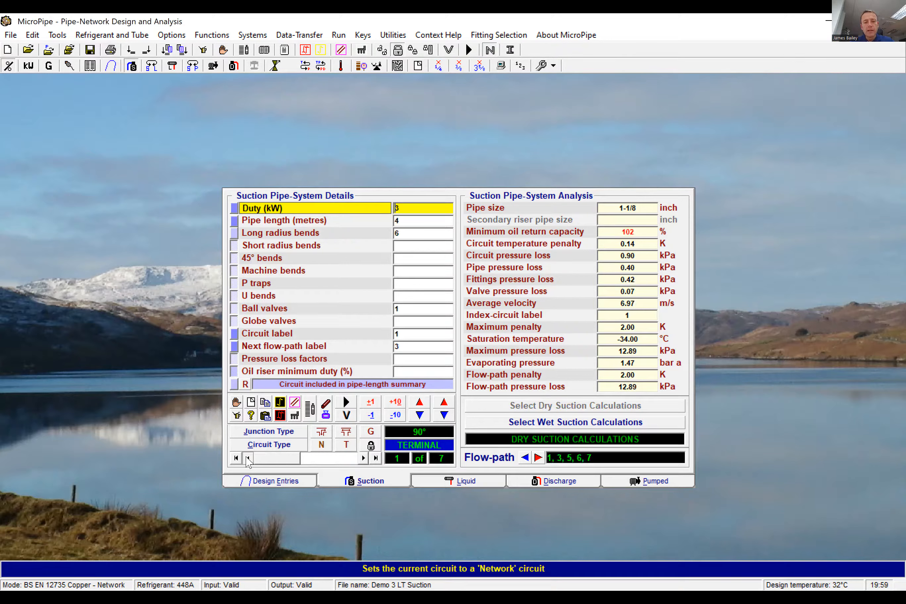
{"action": "left_click", "coordinate": [363, 458]}
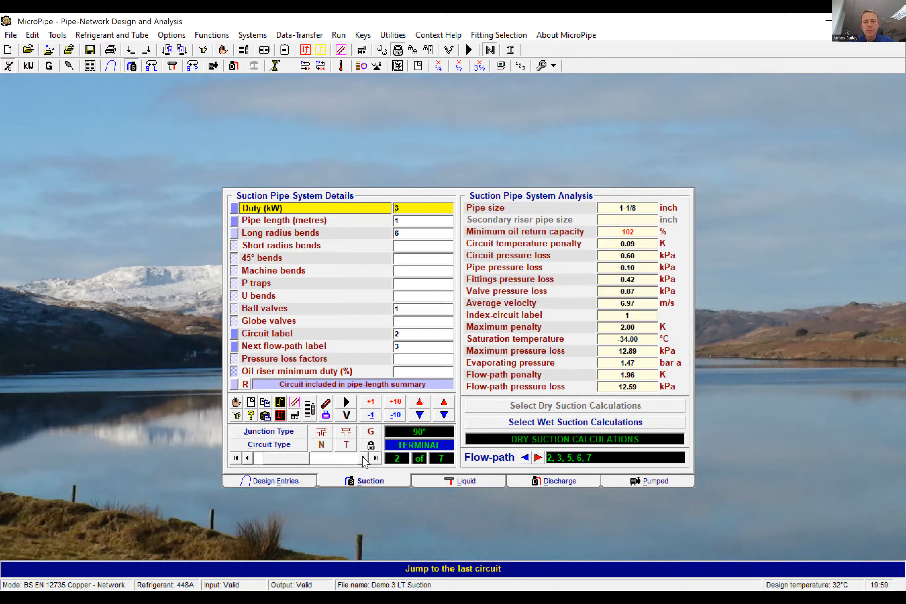
{"action": "left_click", "coordinate": [363, 459]}
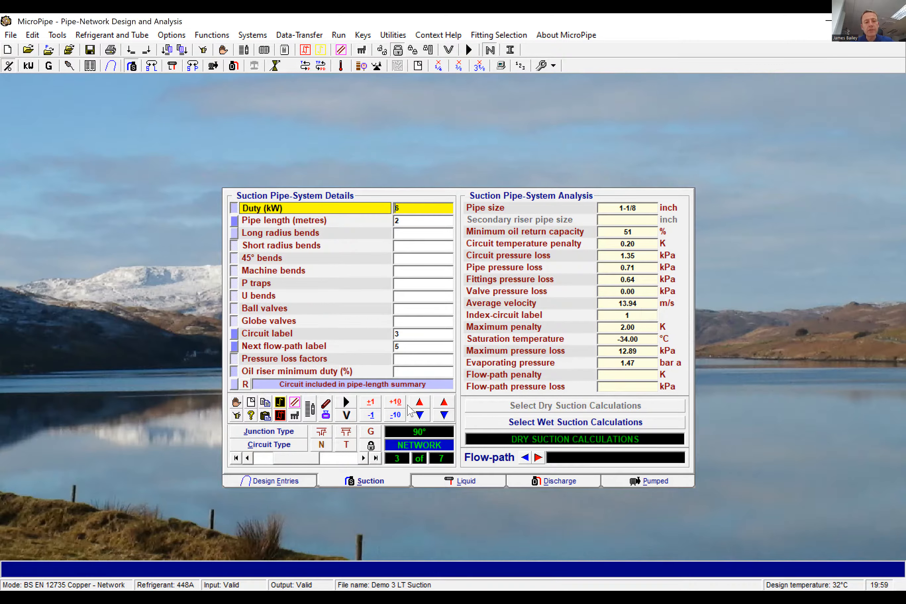
{"action": "left_click", "coordinate": [371, 446]}
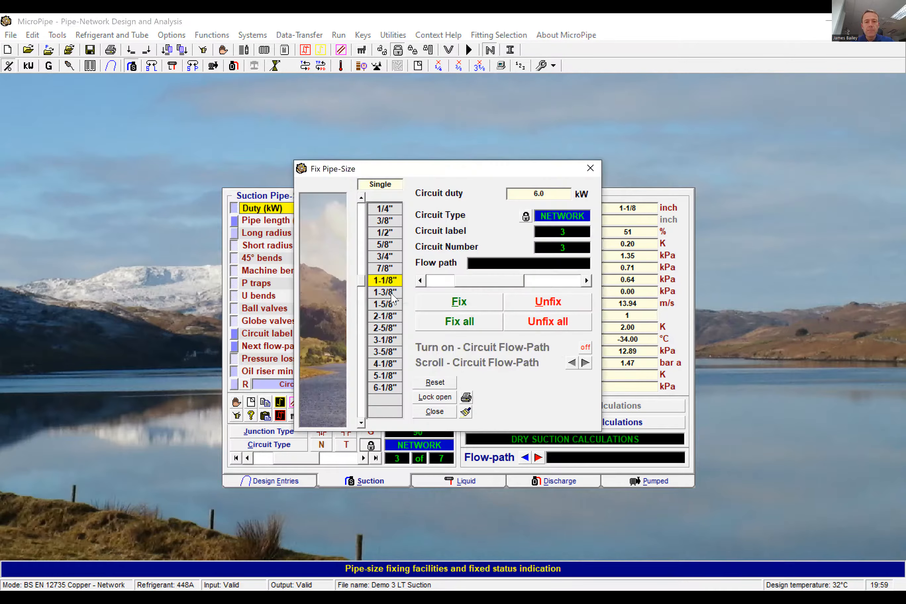
{"action": "left_click", "coordinate": [393, 298]}
{"action": "left_click", "coordinate": [457, 306]}
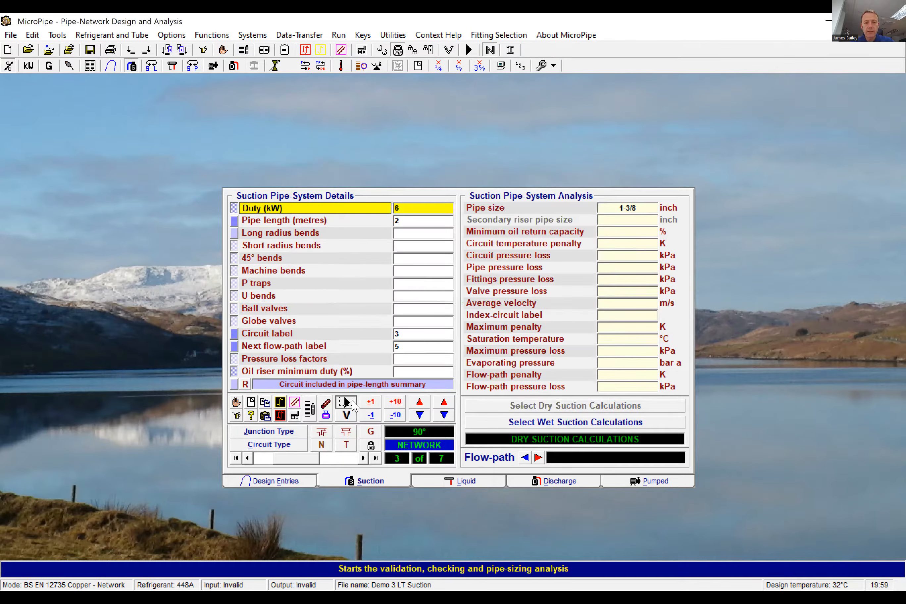
{"action": "left_click", "coordinate": [352, 404]}
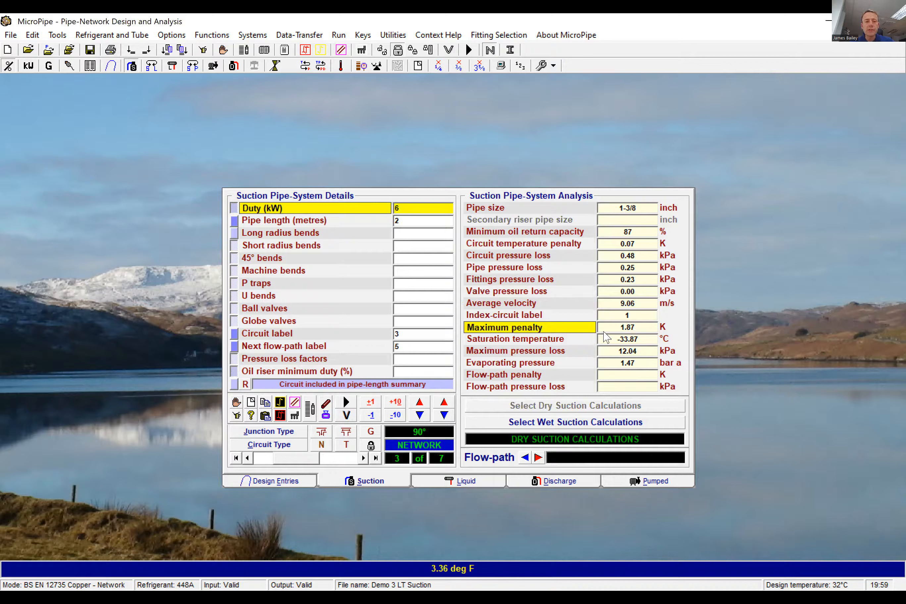
Step: Fix the pipe size of suction network circuit 5 at 1-5/8" and rerun the pipe-sizing analysis
{"action": "left_click", "coordinate": [362, 458]}
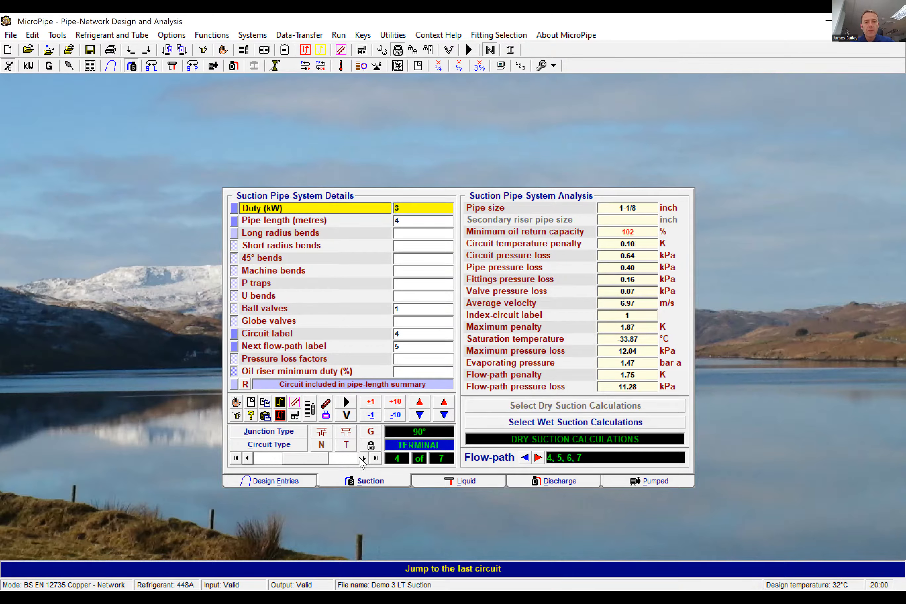
{"action": "left_click", "coordinate": [362, 458]}
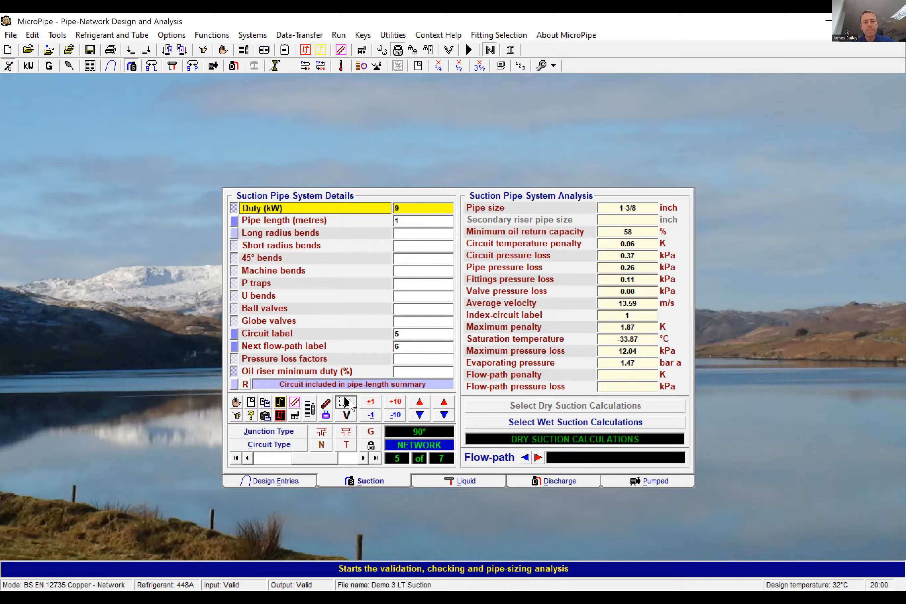
{"action": "left_click", "coordinate": [372, 447]}
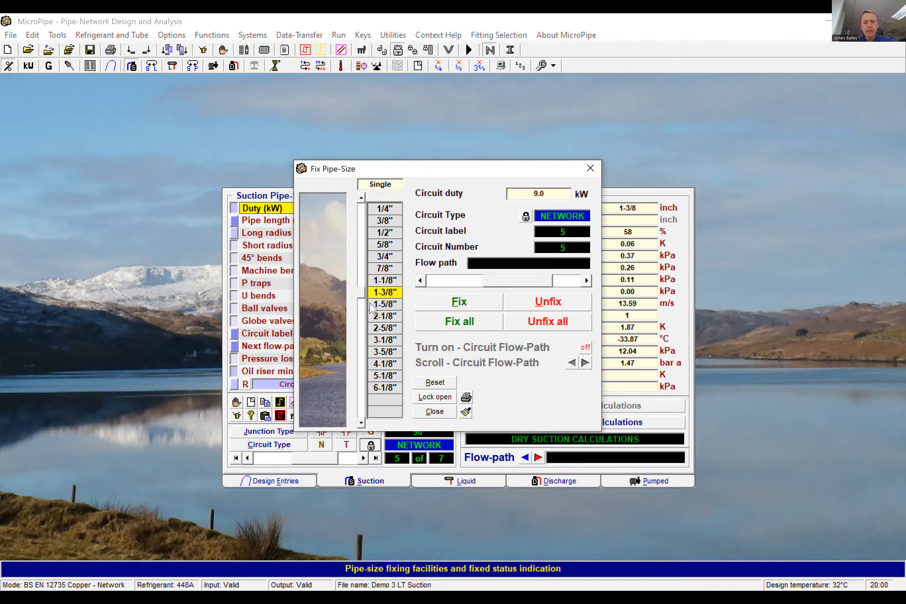
{"action": "left_click", "coordinate": [443, 307]}
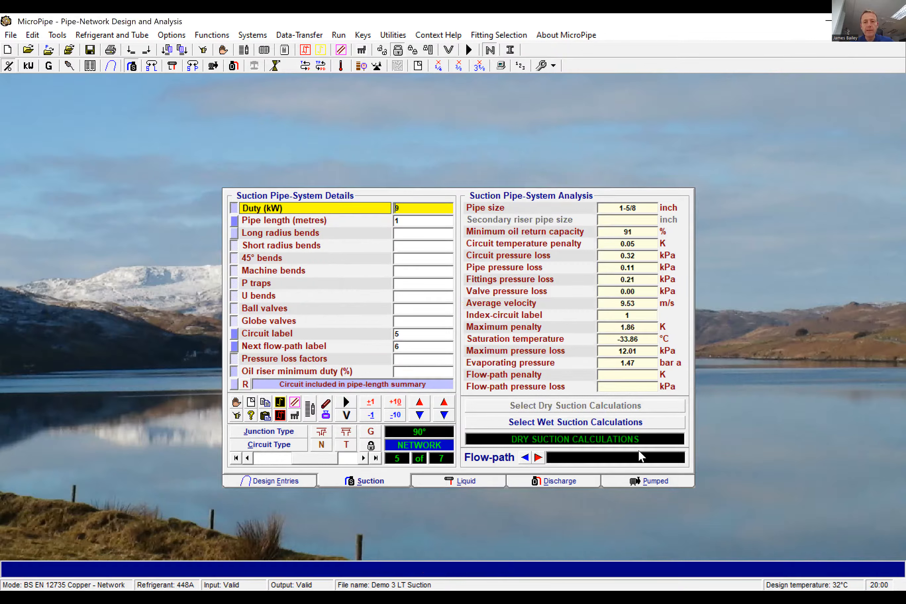
Step: Unfix the pipe sizes of all suction circuits and rerun the pipe-sizing analysis for double-riser circuit 6
{"action": "left_click", "coordinate": [364, 459]}
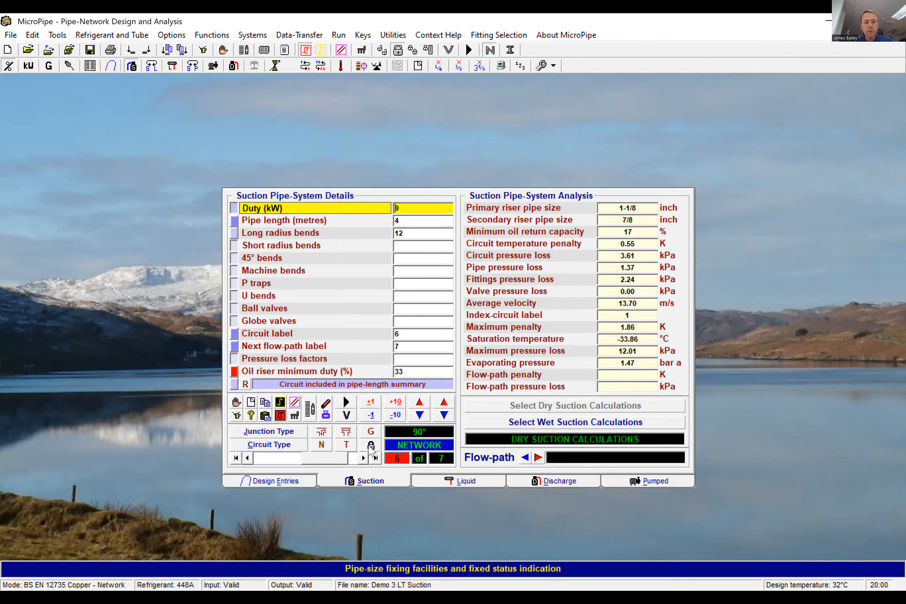
{"action": "left_click", "coordinate": [371, 446]}
{"action": "left_click", "coordinate": [534, 322]}
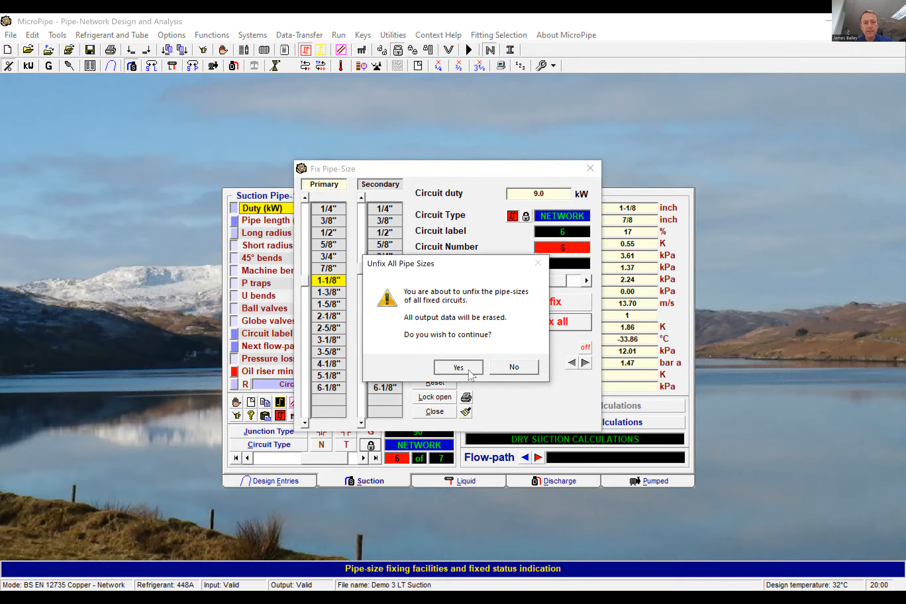
{"action": "left_click", "coordinate": [469, 370]}
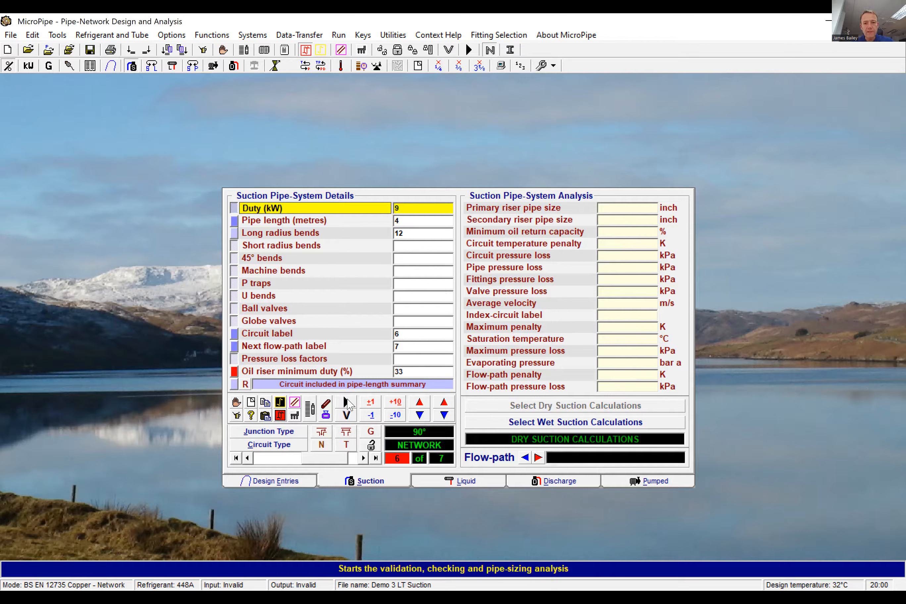
{"action": "left_click", "coordinate": [346, 403]}
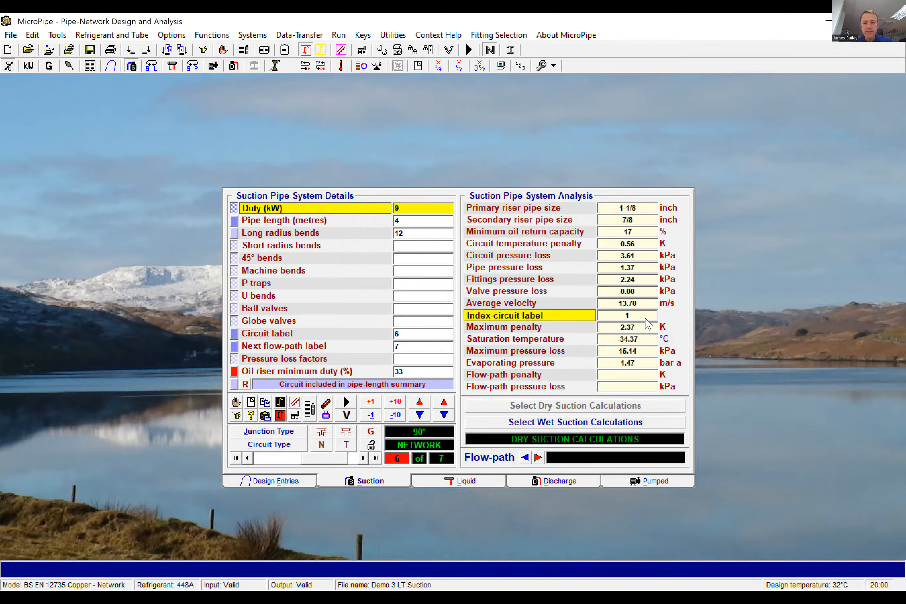
Step: Fix the pipe size of the final network circuit 7 at 1-5/8" and rerun the pipe-sizing analysis
{"action": "left_click", "coordinate": [364, 458]}
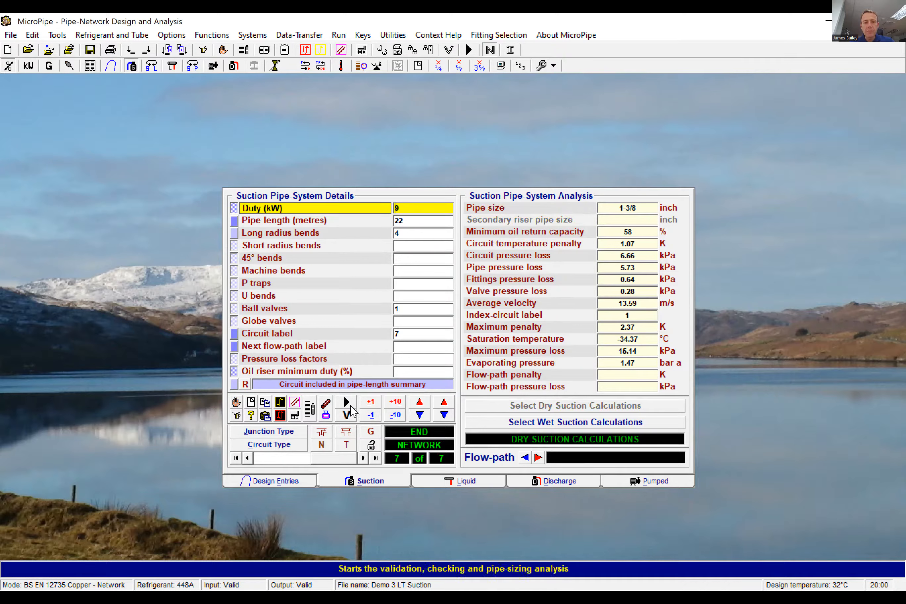
{"action": "left_click", "coordinate": [371, 445]}
{"action": "left_click", "coordinate": [385, 304]}
{"action": "left_click", "coordinate": [452, 301]}
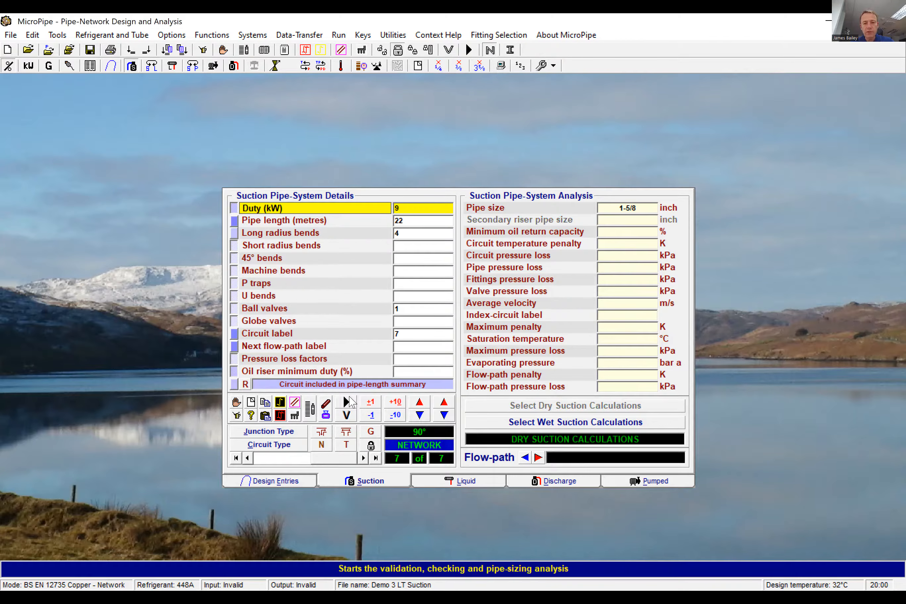
{"action": "left_click", "coordinate": [346, 402]}
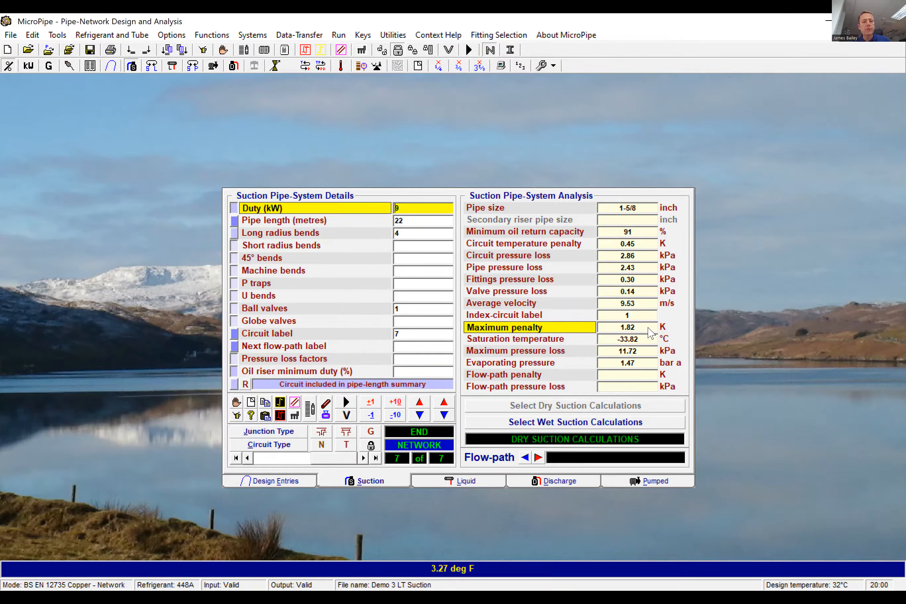
Step: Fix all suction circuits at their calculated pipe sizes, starting from riser circuit 6
{"action": "left_click", "coordinate": [247, 458]}
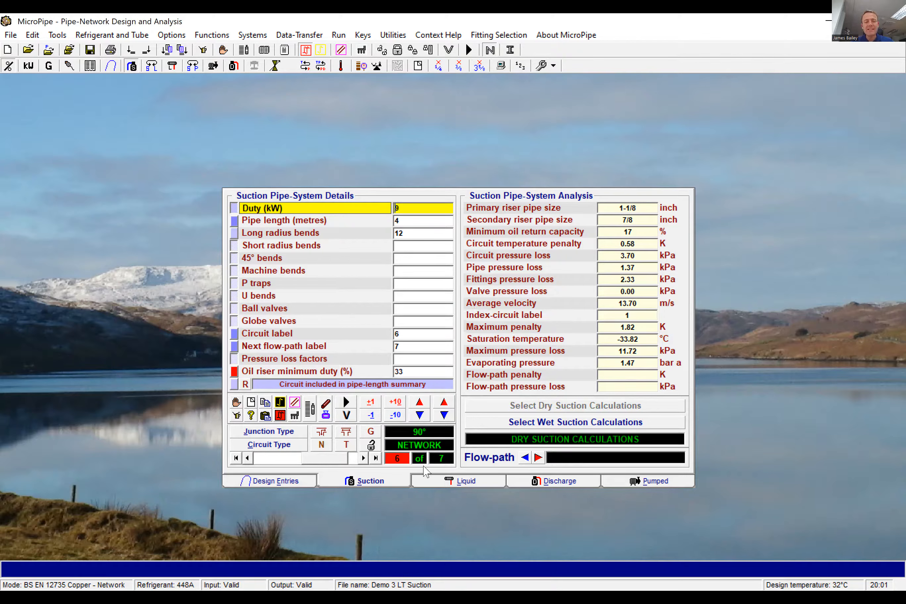
{"action": "left_click", "coordinate": [492, 321]}
{"action": "left_click", "coordinate": [476, 320]}
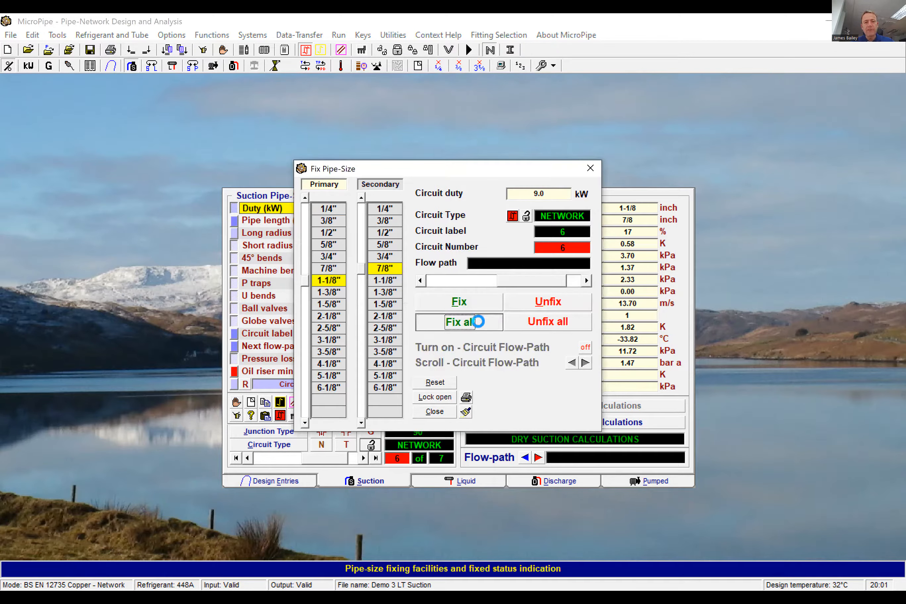
{"action": "left_click", "coordinate": [448, 359]}
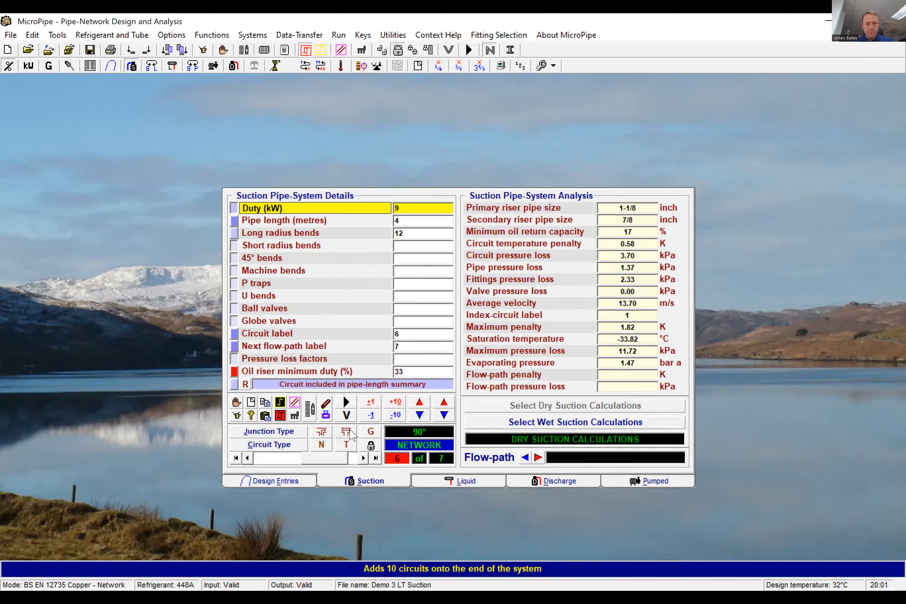
Step: Unfix the pipe sizes of network circuit 6 only and change it to a single riser
{"action": "left_click", "coordinate": [373, 445]}
{"action": "left_click", "coordinate": [537, 302]}
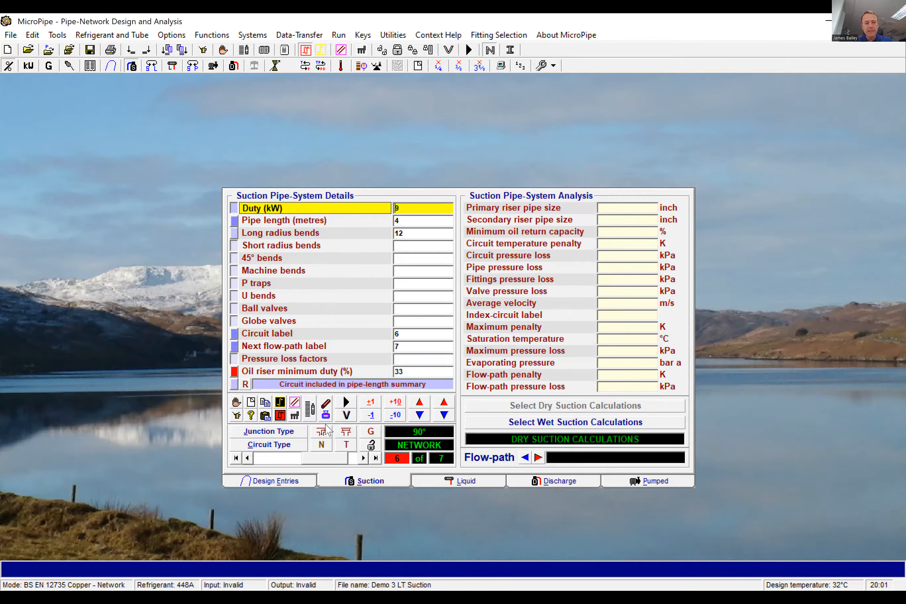
{"action": "left_click", "coordinate": [283, 403]}
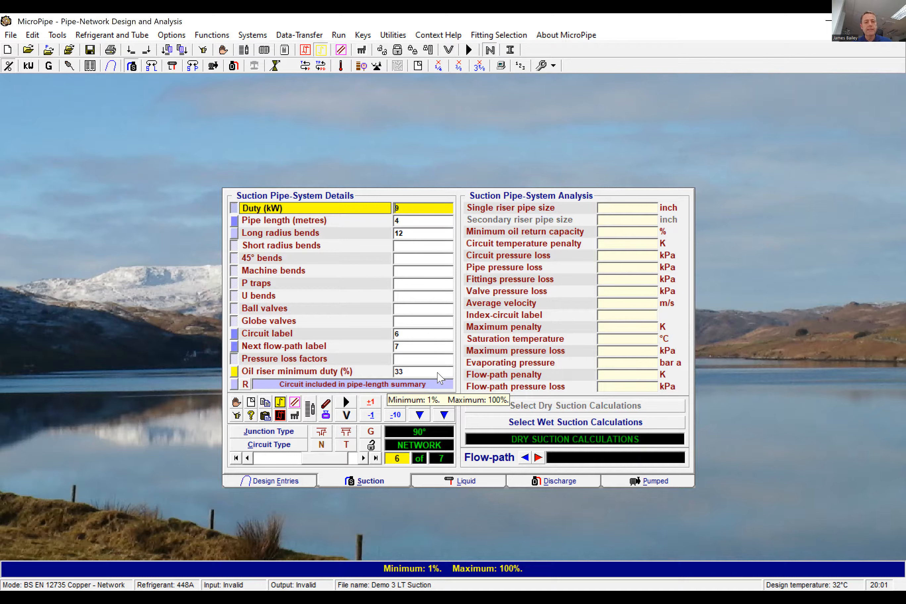
Step: Analyse the single riser, set circuit 6's oil riser minimum duty to 80% and rerun the analysis
{"action": "left_click", "coordinate": [345, 406]}
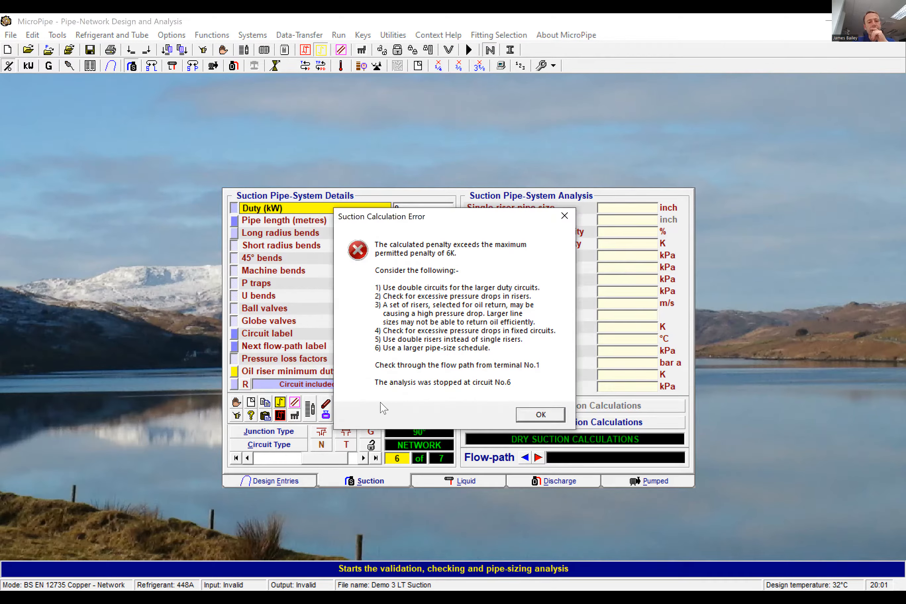
{"action": "left_click", "coordinate": [539, 415]}
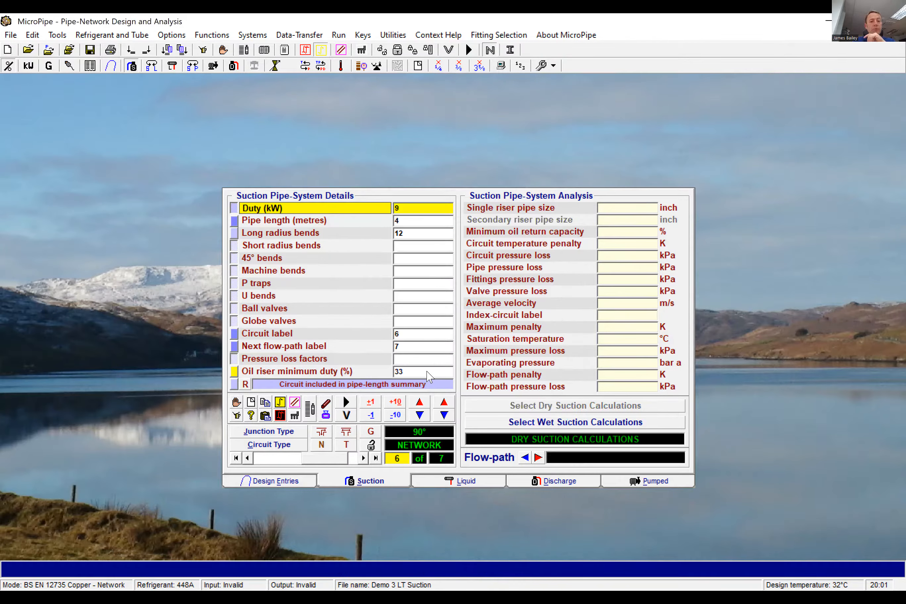
{"action": "left_click", "coordinate": [427, 372]}
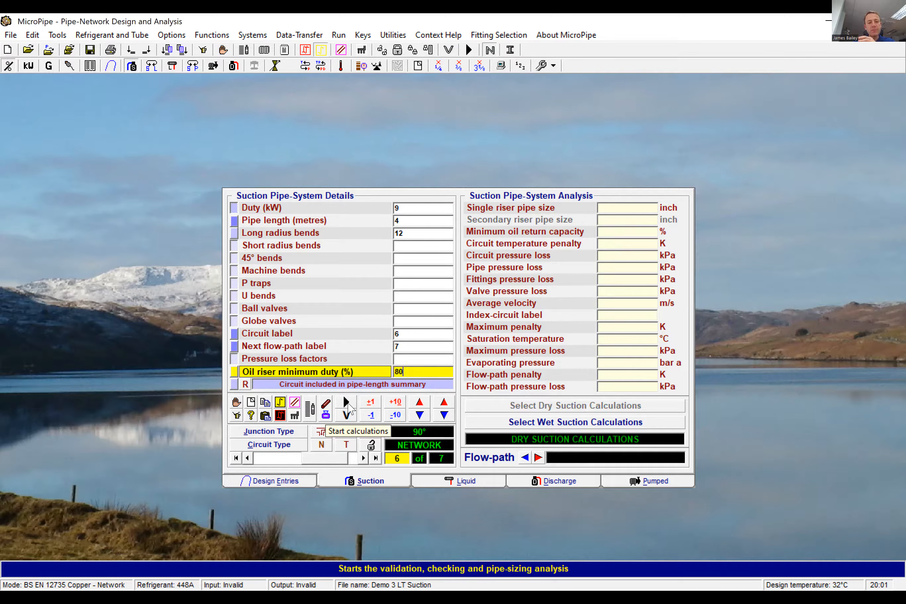
{"action": "left_click", "coordinate": [346, 402]}
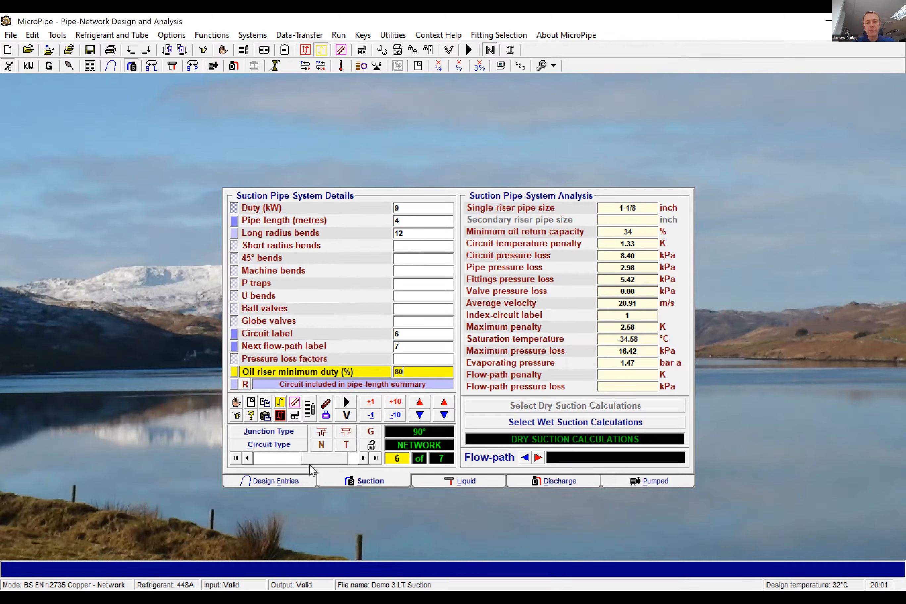
Step: Set the dry suction maximum permitted penalty to 2 K and rerun the suction pipe-sizing analysis
{"action": "left_click", "coordinate": [275, 480]}
{"action": "left_click", "coordinate": [468, 276]}
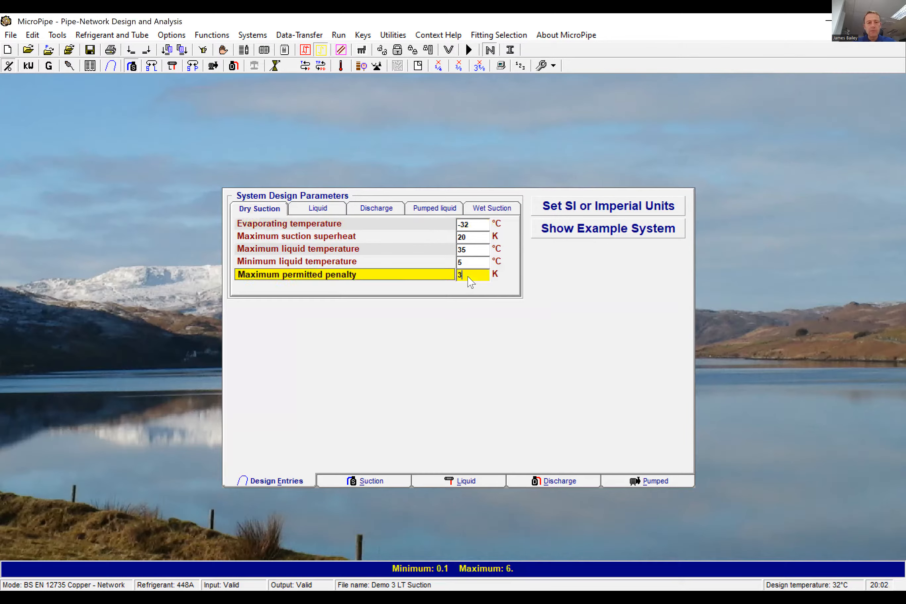
{"action": "key", "text": "BackSpace"}
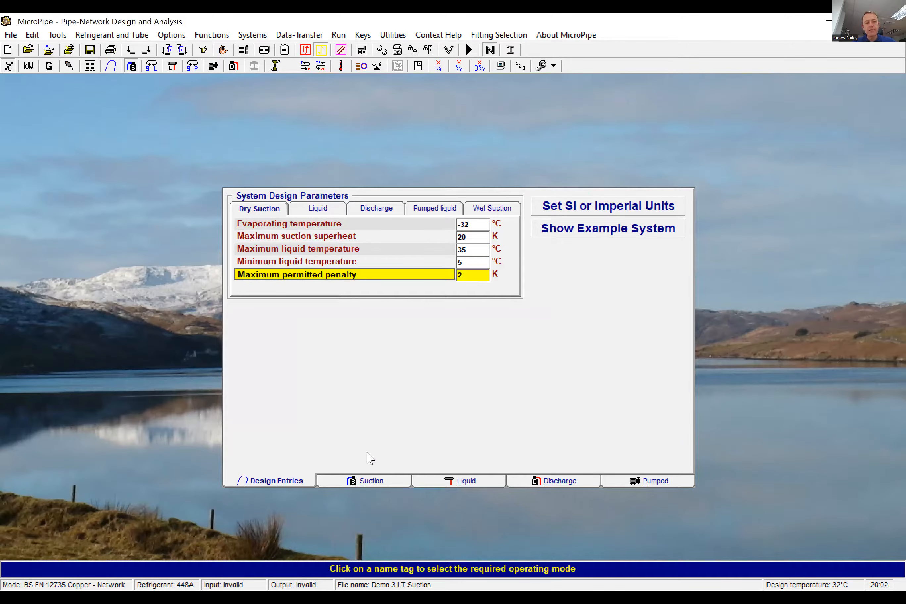
{"action": "left_click", "coordinate": [380, 480]}
{"action": "left_click", "coordinate": [343, 403]}
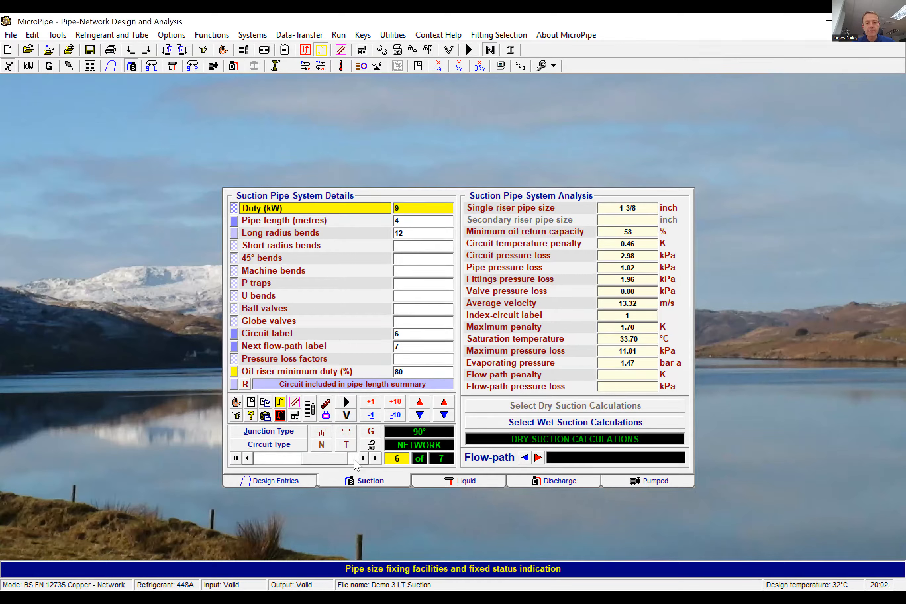
Step: Try fixing circuit 6's single riser at 1-1/8", fix it at 1-3/8" instead and rerun the analysis
{"action": "left_click", "coordinate": [371, 445]}
{"action": "left_click", "coordinate": [444, 302]}
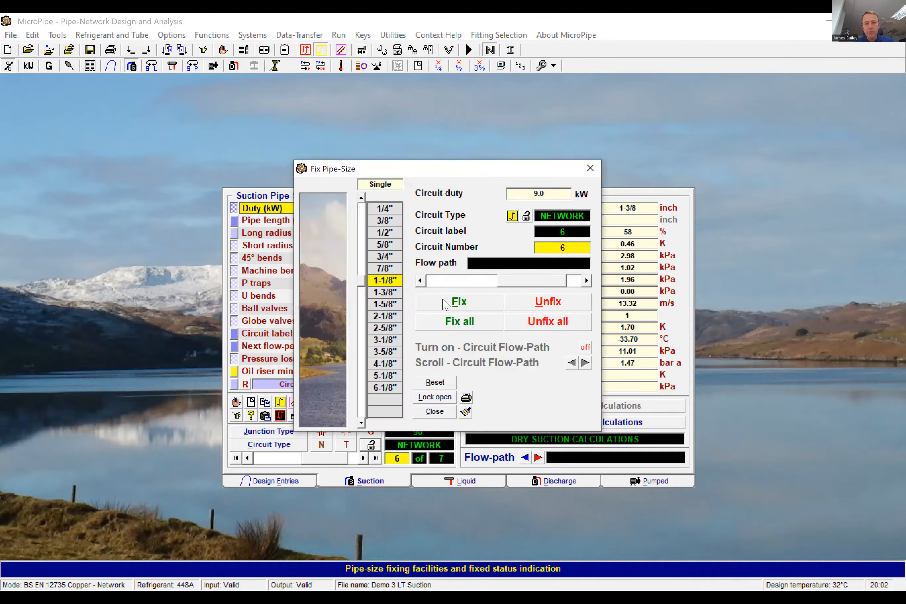
{"action": "left_click", "coordinate": [346, 405]}
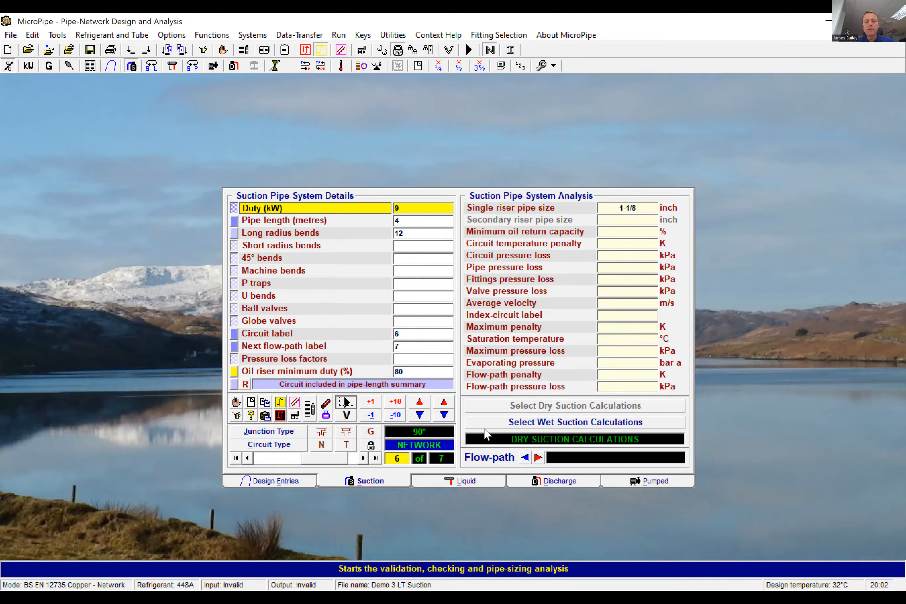
{"action": "left_click", "coordinate": [540, 424]}
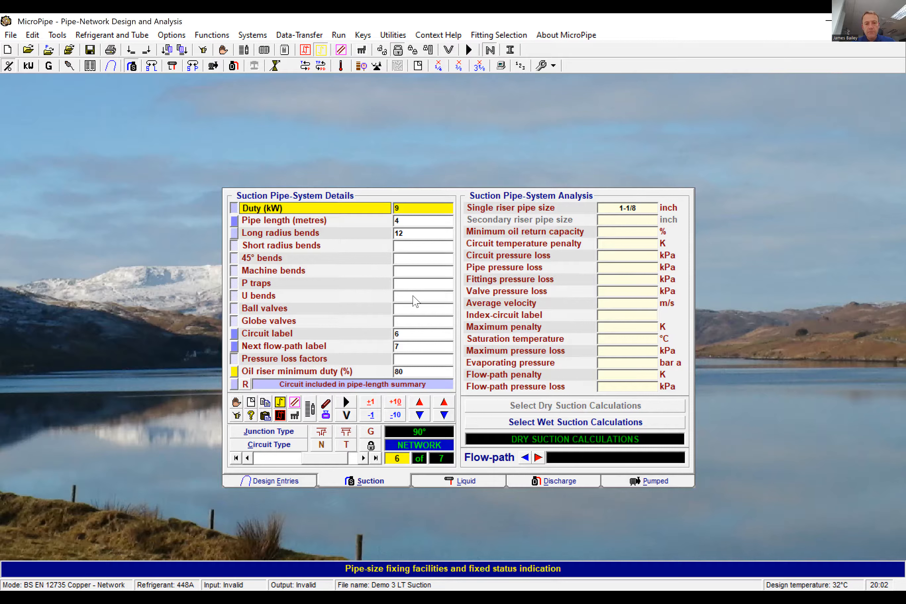
{"action": "left_click", "coordinate": [439, 299]}
{"action": "left_click", "coordinate": [345, 401]}
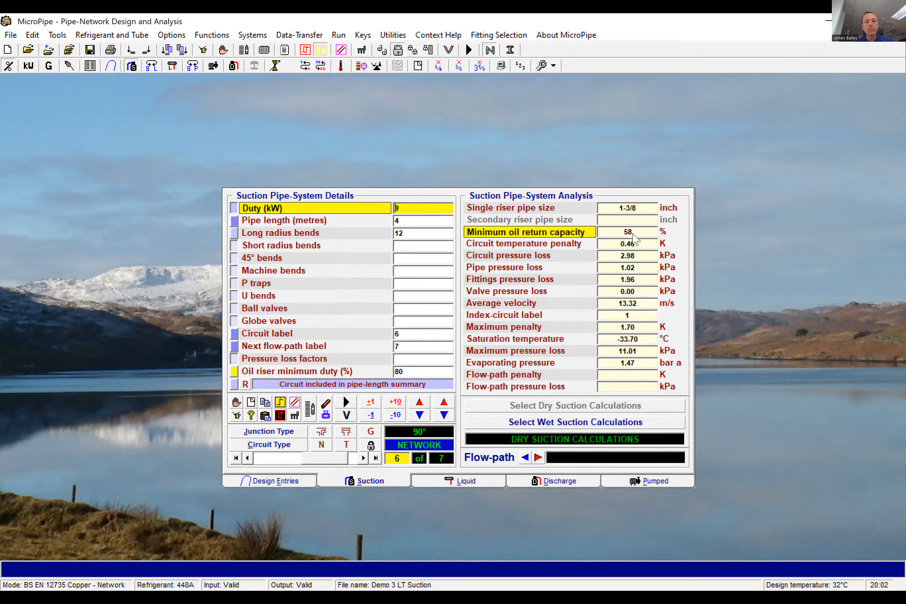
Step: Set circuit 6's oil riser minimum duty to 33% and try the analysis with the fixed single riser
{"action": "left_click", "coordinate": [418, 374]}
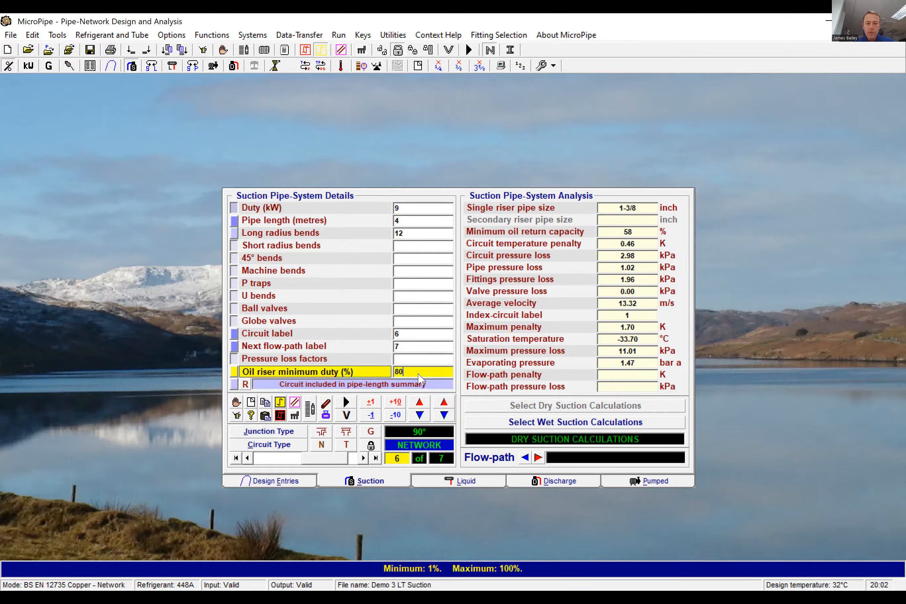
{"action": "key", "text": "BackSpace"}
{"action": "key", "text": "BackSpace"}
{"action": "type", "text": "33"}
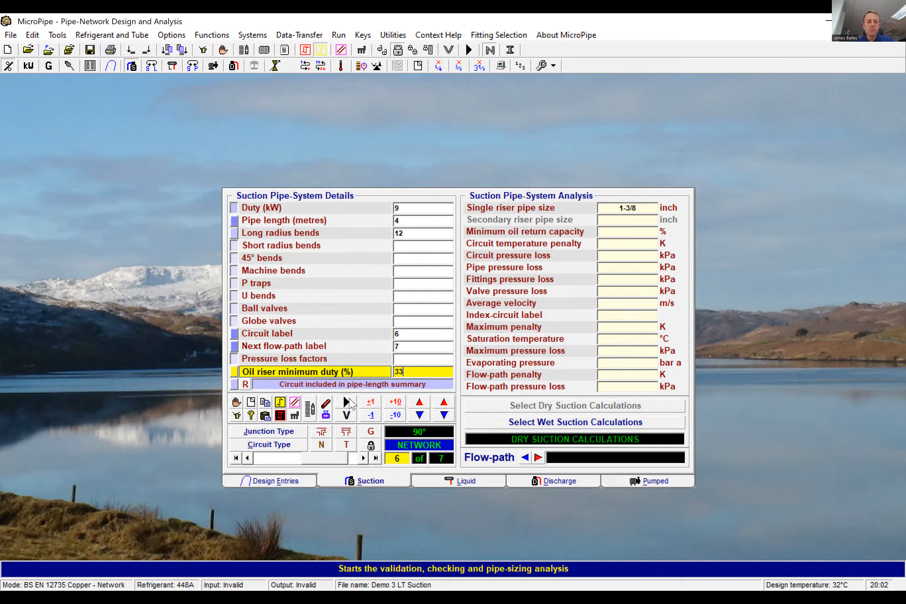
{"action": "left_click", "coordinate": [349, 399]}
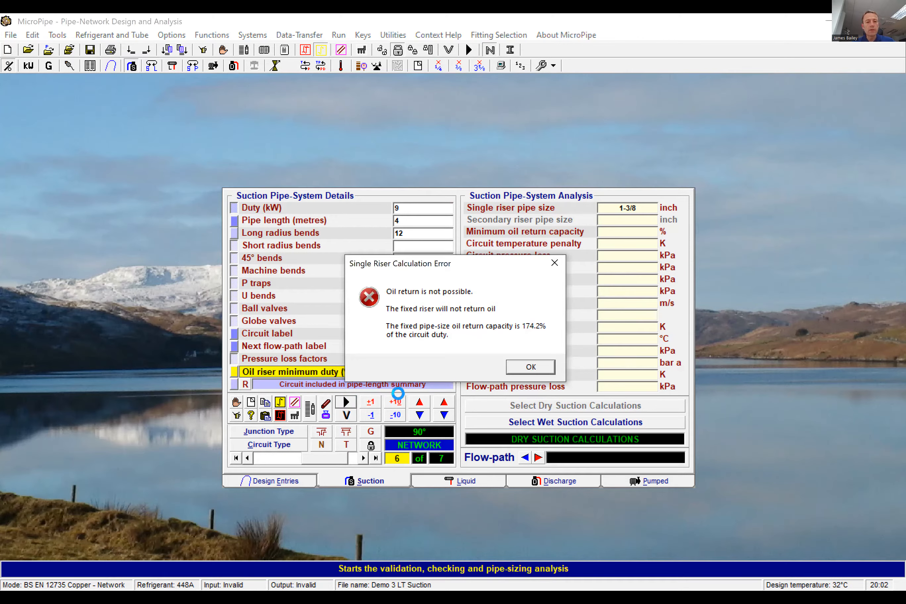
{"action": "left_click", "coordinate": [545, 368]}
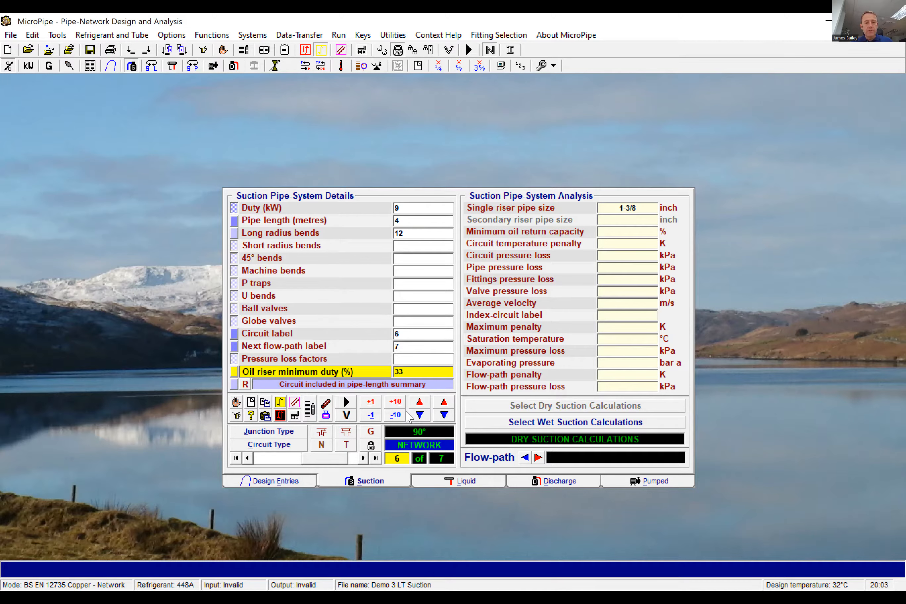
Step: Unfix circuit 6's pipe size, change it back to a double riser and rerun the pipe-sizing analysis
{"action": "left_click", "coordinate": [371, 445]}
{"action": "left_click", "coordinate": [536, 301]}
{"action": "left_click", "coordinate": [279, 415]}
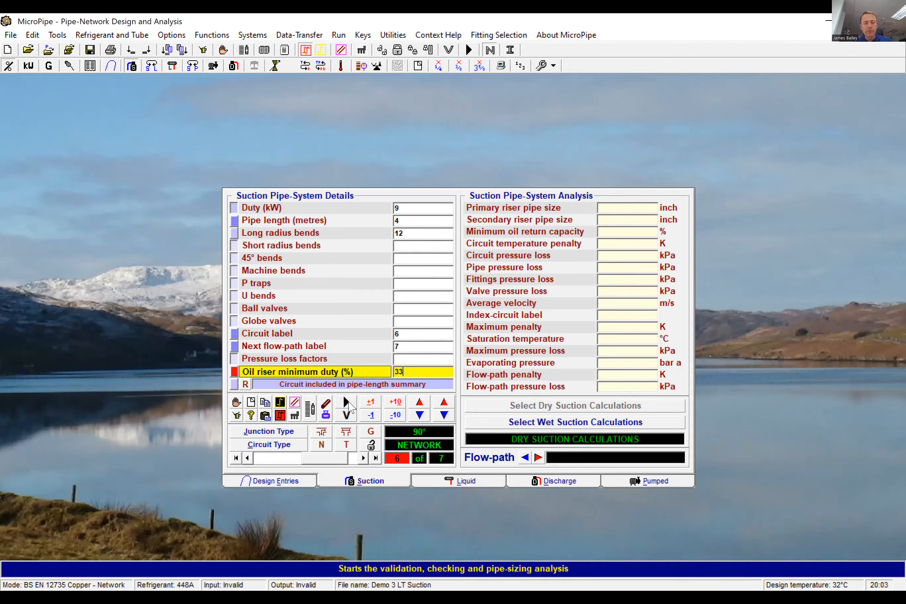
{"action": "left_click", "coordinate": [347, 403]}
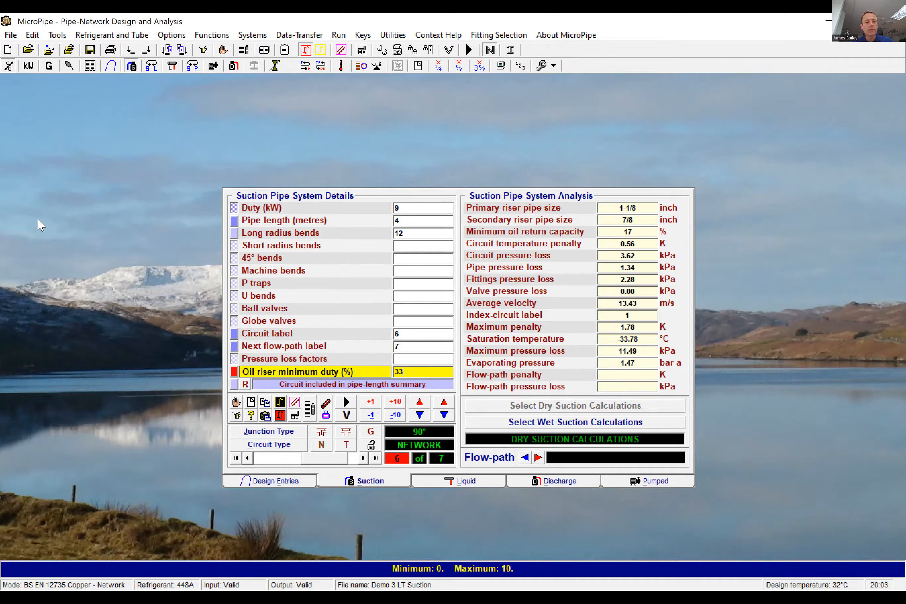
Step: Save the suction project as Demo 3 LT Suction, replacing the existing file
{"action": "left_click", "coordinate": [10, 35]}
{"action": "left_click", "coordinate": [46, 125]}
{"action": "left_click", "coordinate": [500, 347]}
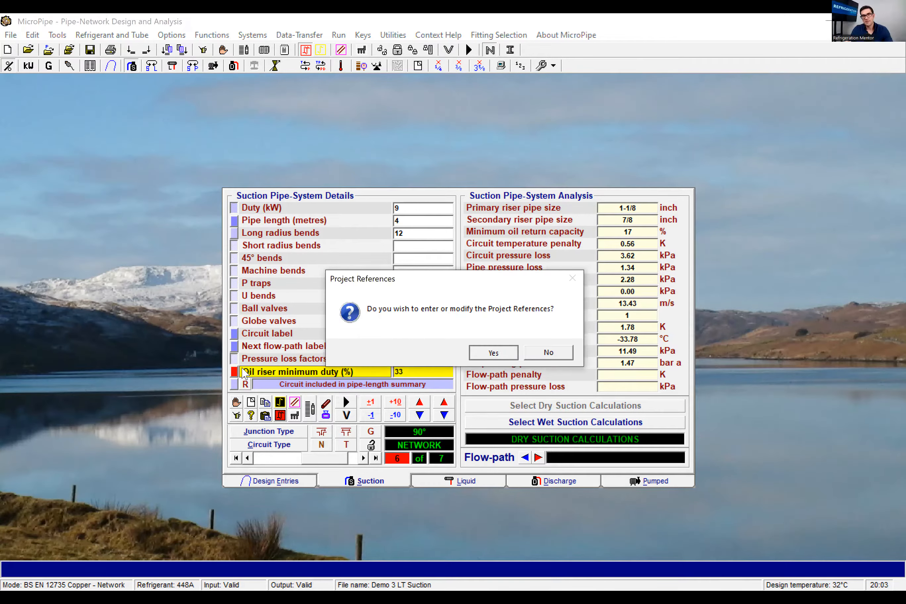
{"action": "key", "text": "Return"}
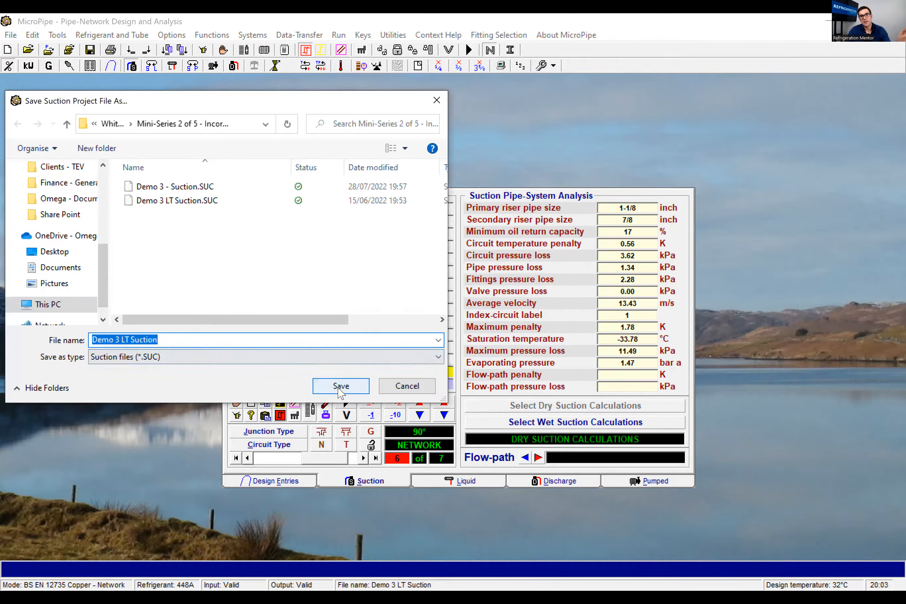
{"action": "left_click", "coordinate": [340, 386]}
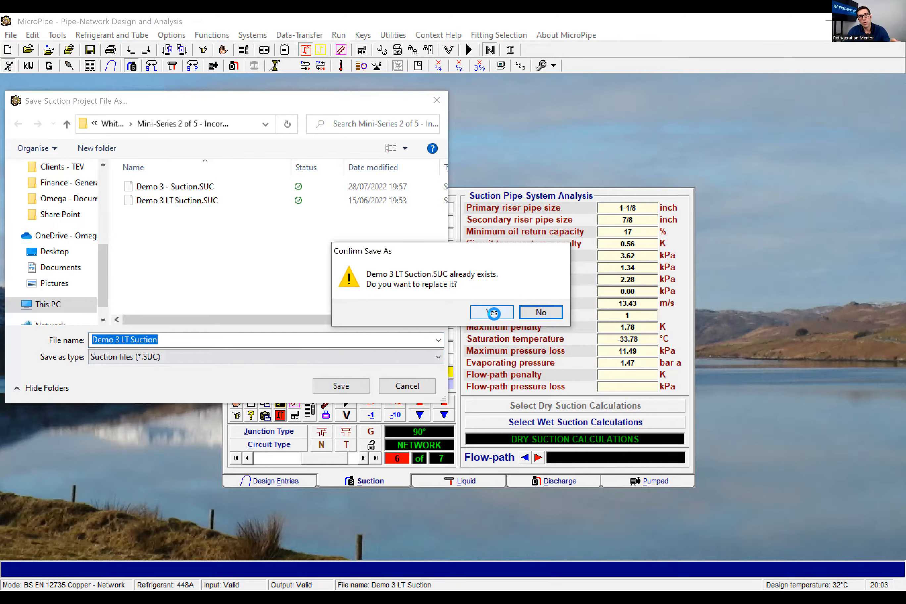
{"action": "left_click", "coordinate": [493, 313]}
{"action": "key", "text": "Return"}
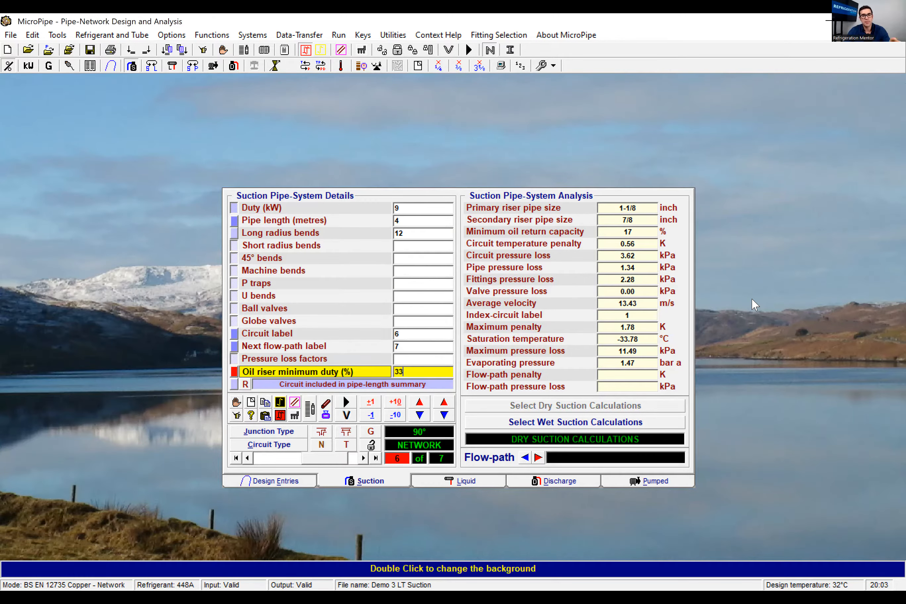